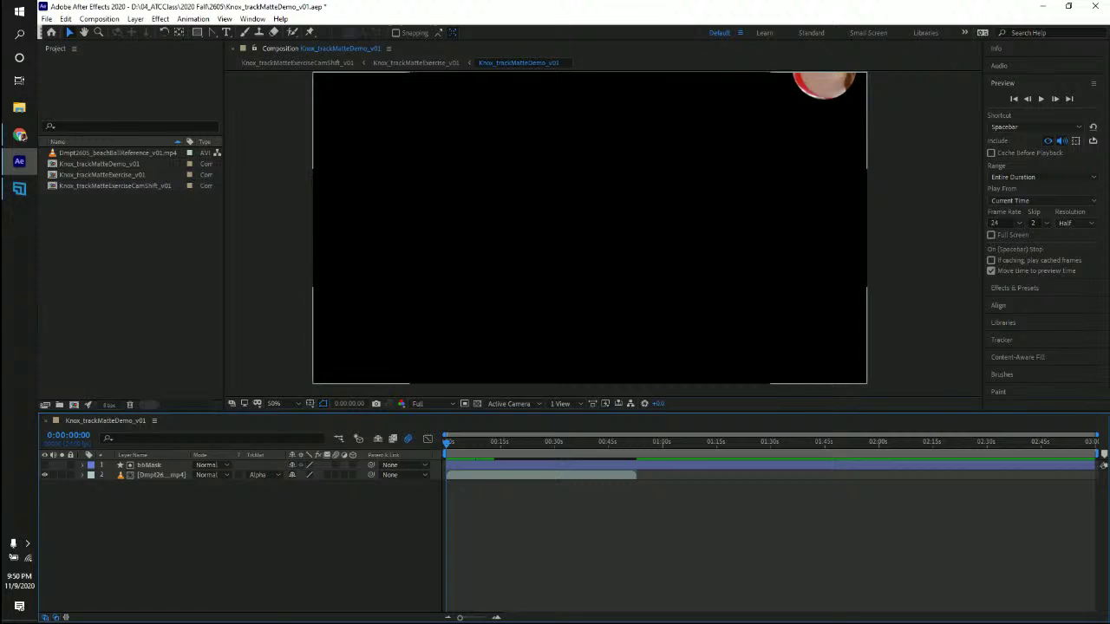
- Open the beachBallReference_v01.mp4 footage in its own viewer, widen the viewer to examine the full frame, and close it
left_click(409, 11)
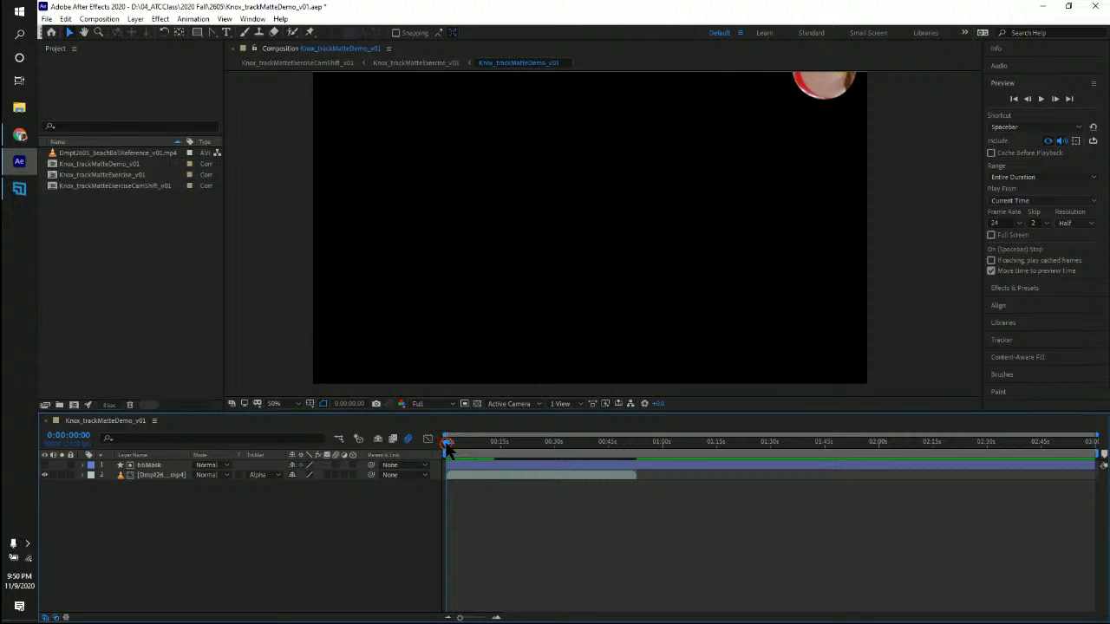
left_click(156, 472)
left_click(152, 465)
left_click(153, 476)
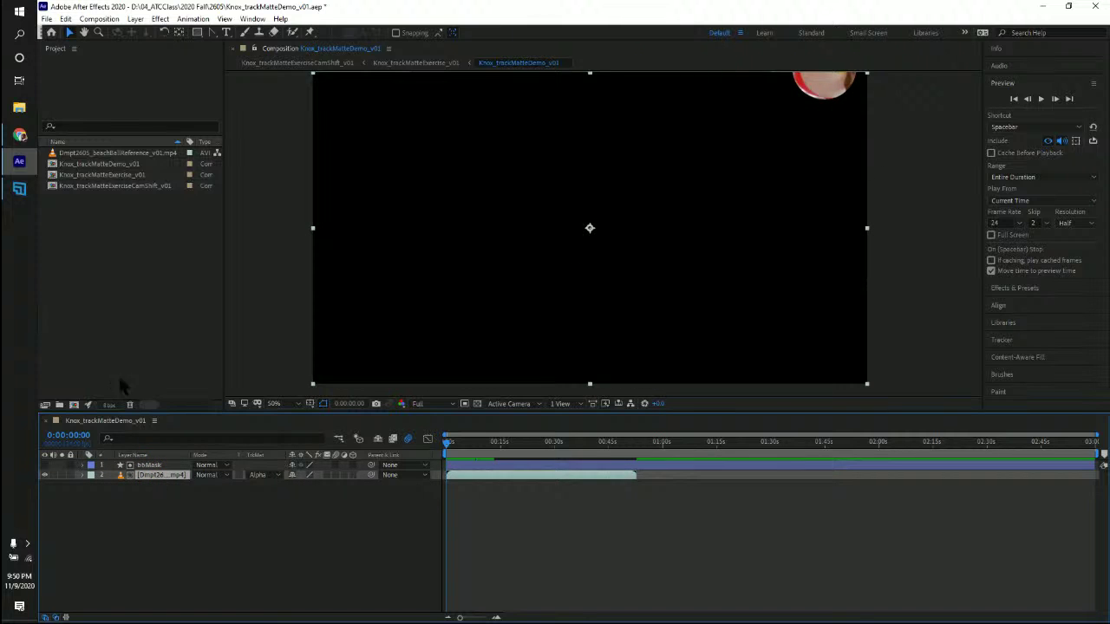
left_click(138, 154)
double_click(130, 153)
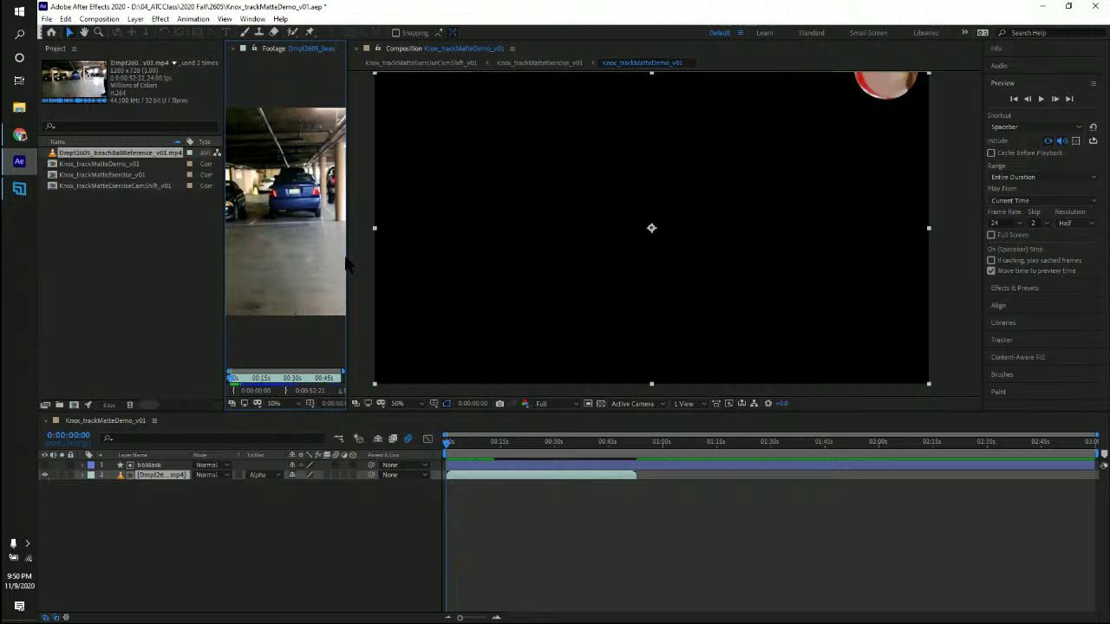
left_click_drag(346, 254, 720, 254)
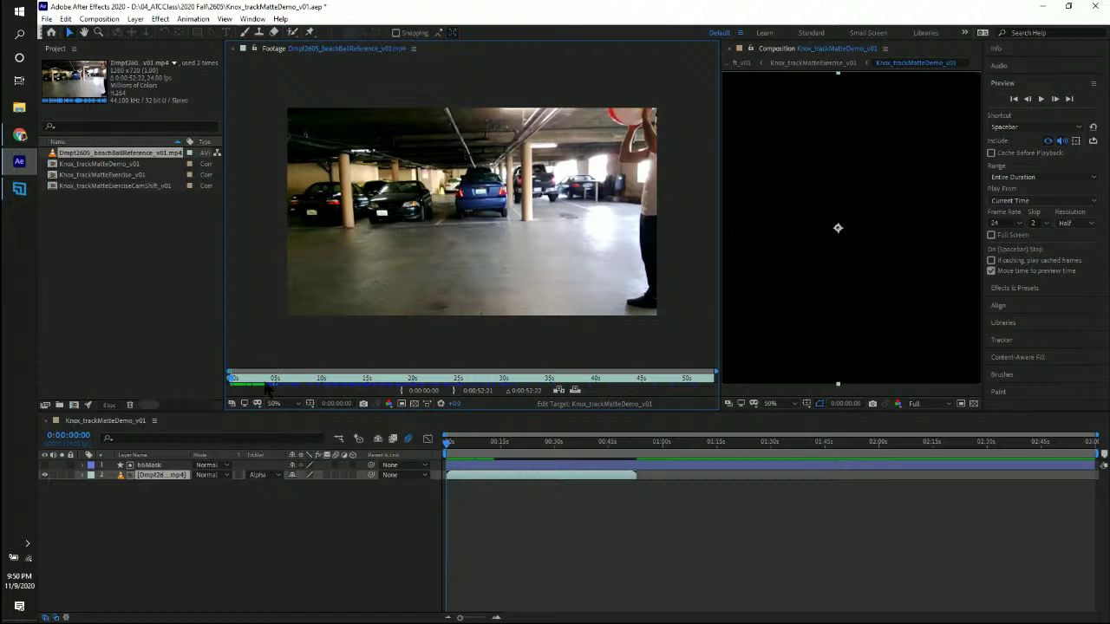
left_click(243, 48)
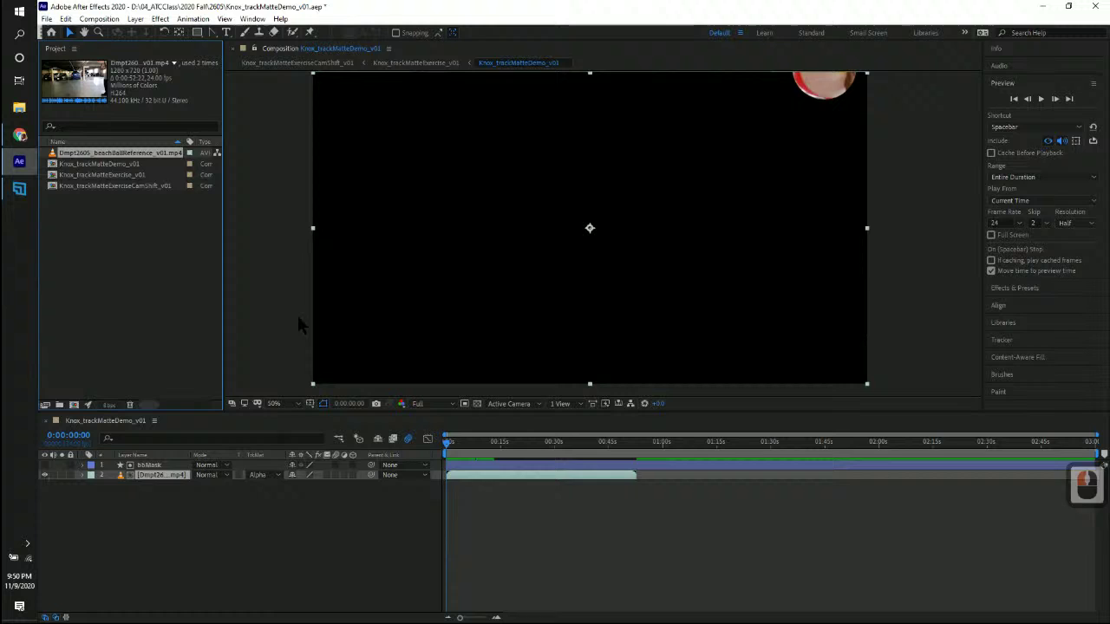
- Expand the bbMask layer's transform properties and scrub to 0:00:00:21 to examine its Position keyframes and motion path
left_click(152, 466)
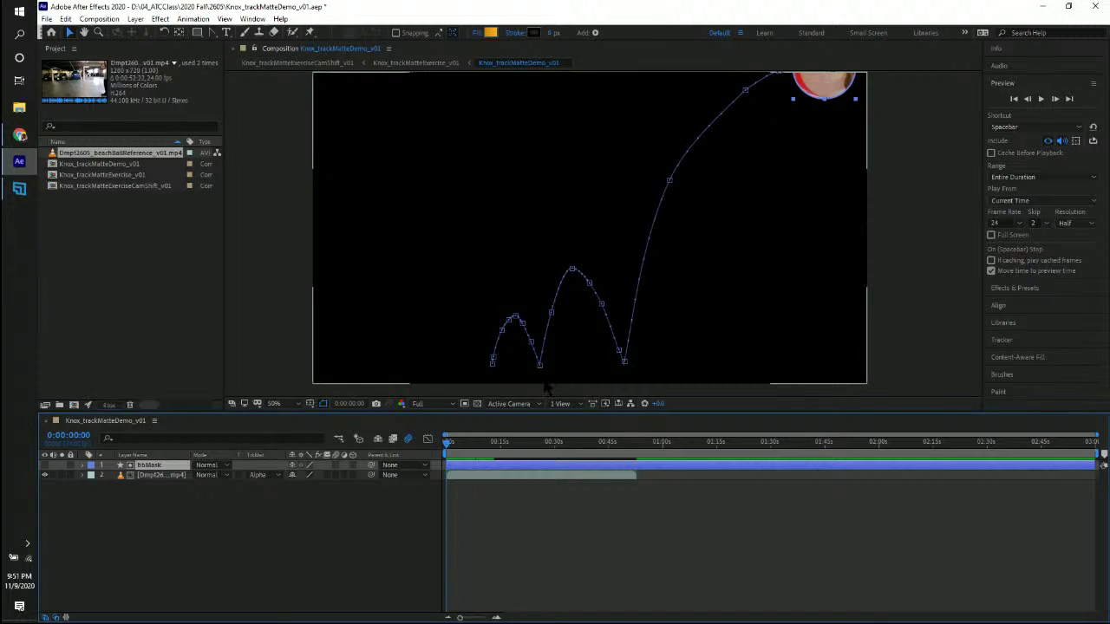
left_click(84, 465)
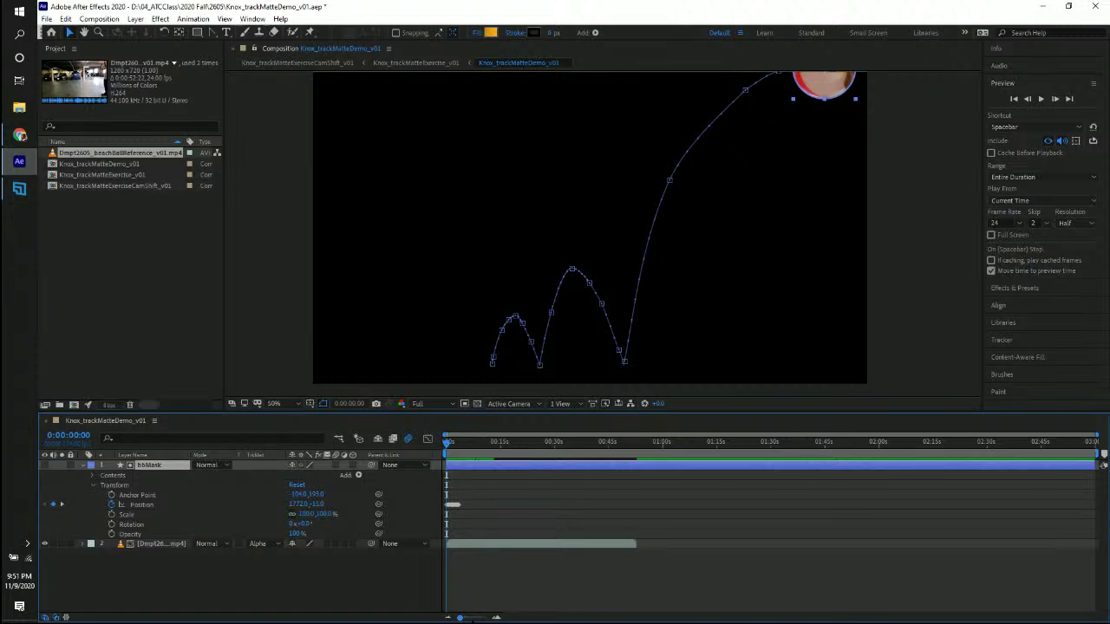
left_click_drag(459, 617, 482, 617)
left_click_drag(449, 442, 472, 442)
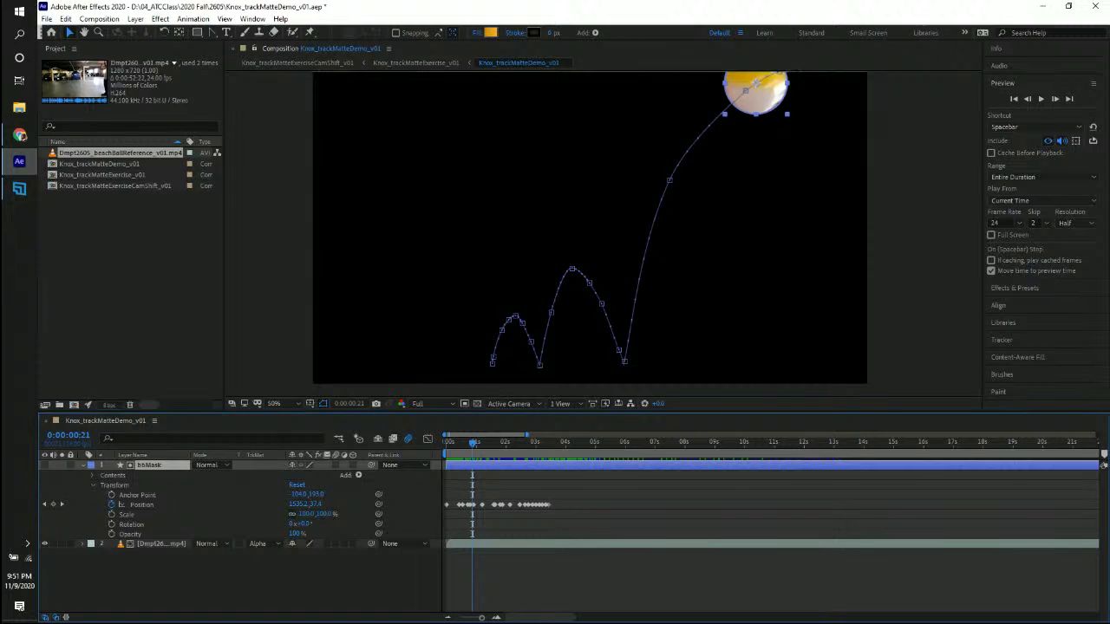
- Make the bbMask layer visible and set the beach ball footage layer to No Track Matte
left_click(44, 465)
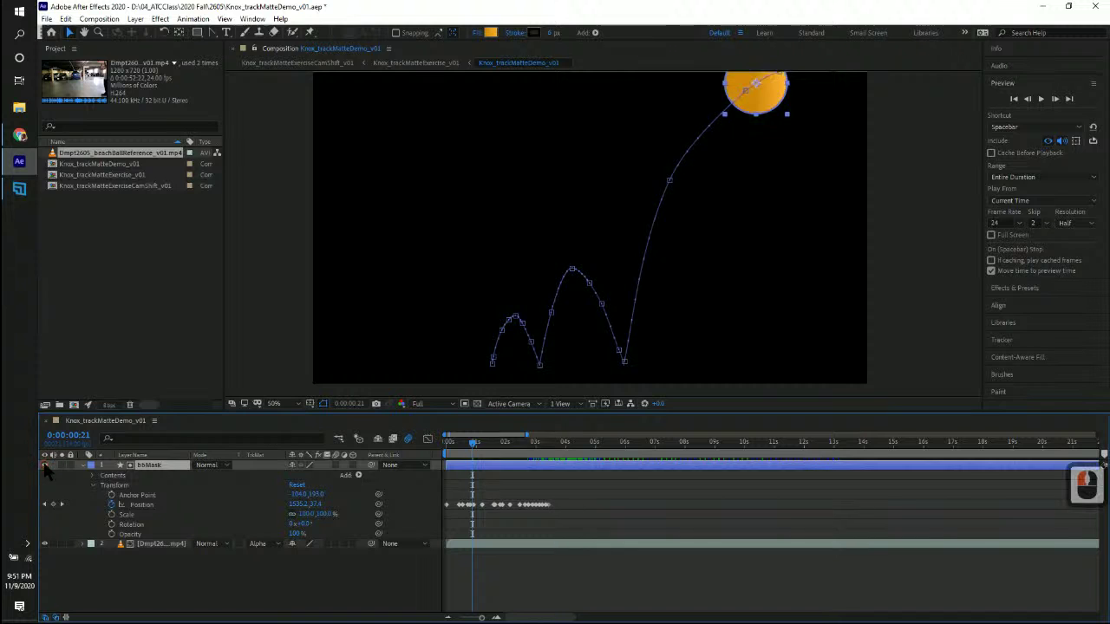
left_click(264, 544)
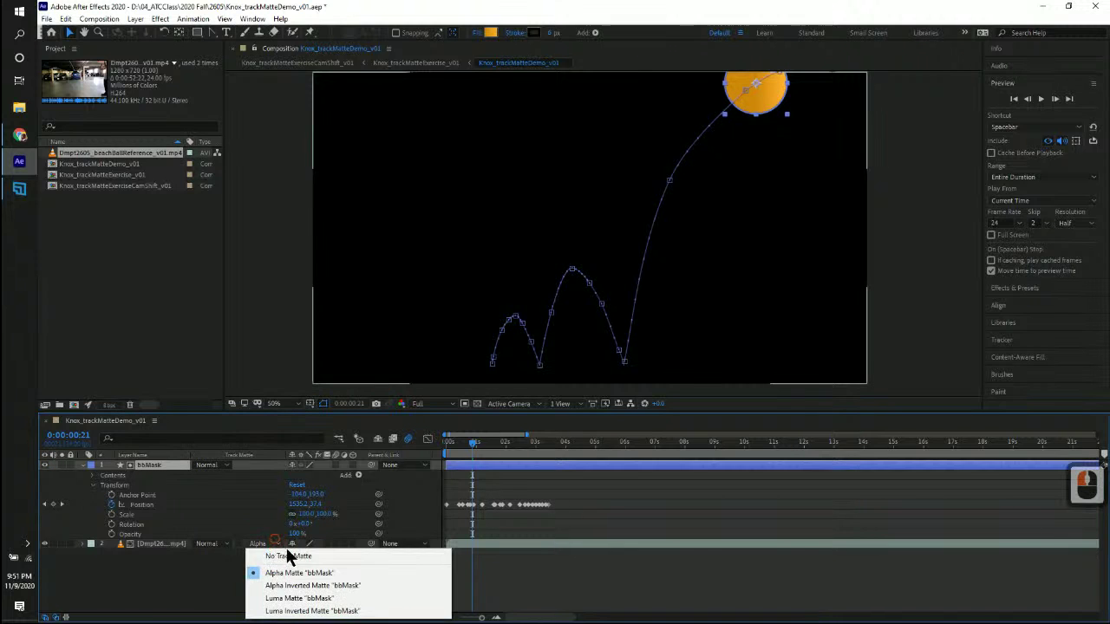
left_click(288, 560)
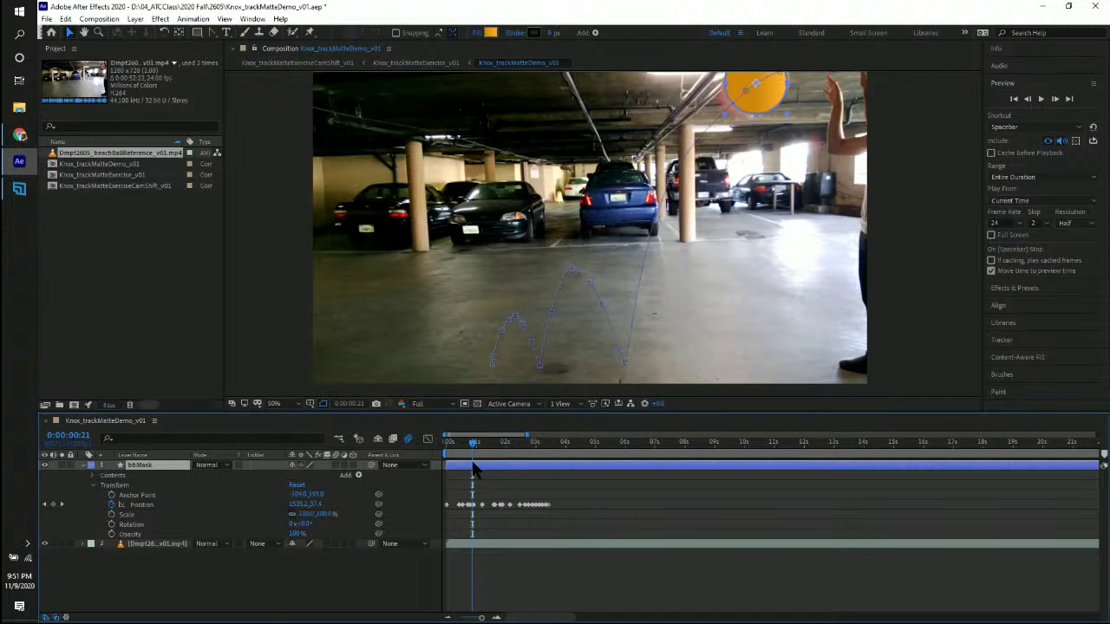
- Scrub the composition between 0:00:00:23 and 0:00:03:12 to examine how the bbMask circle's Position keyframes follow the bouncing ball
left_click_drag(476, 447, 551, 456)
key("space")
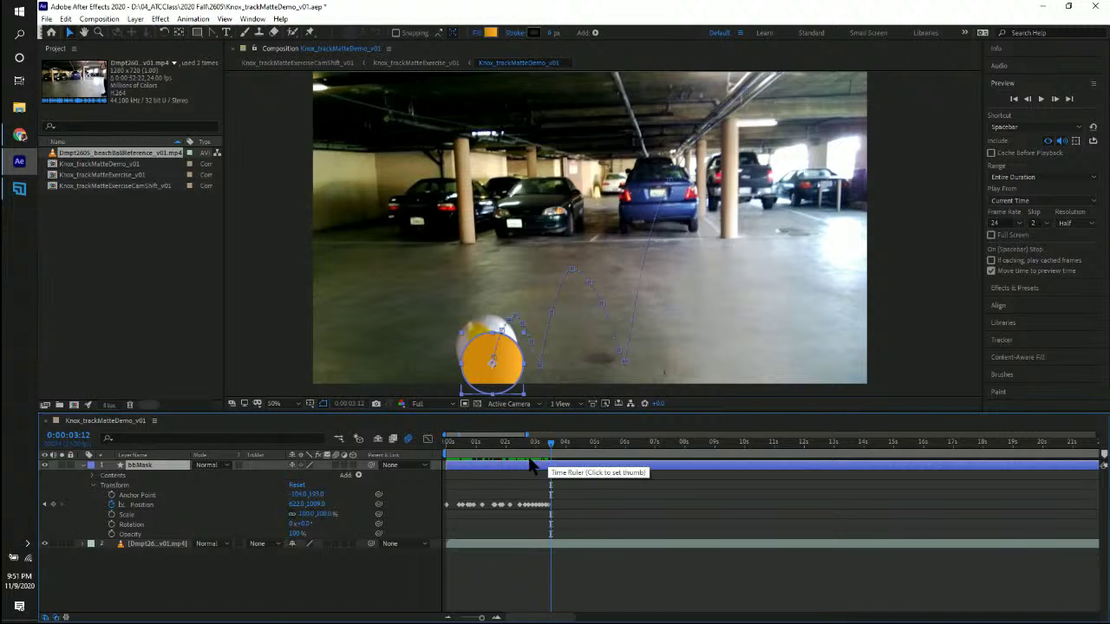
left_click_drag(550, 443, 527, 444)
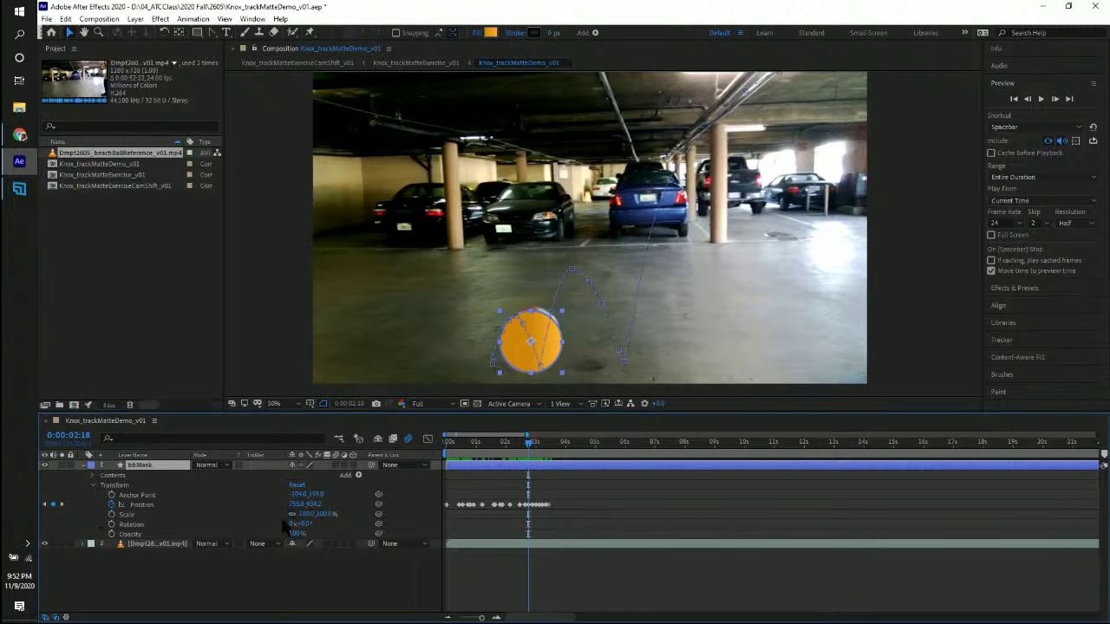
left_click(530, 513)
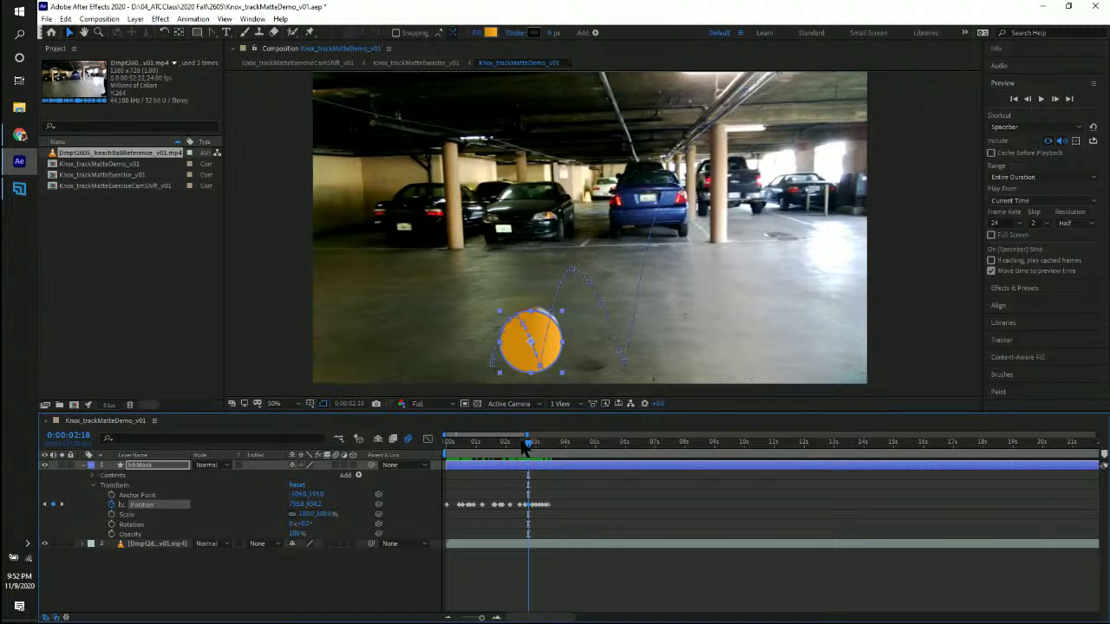
left_click_drag(525, 440, 472, 439)
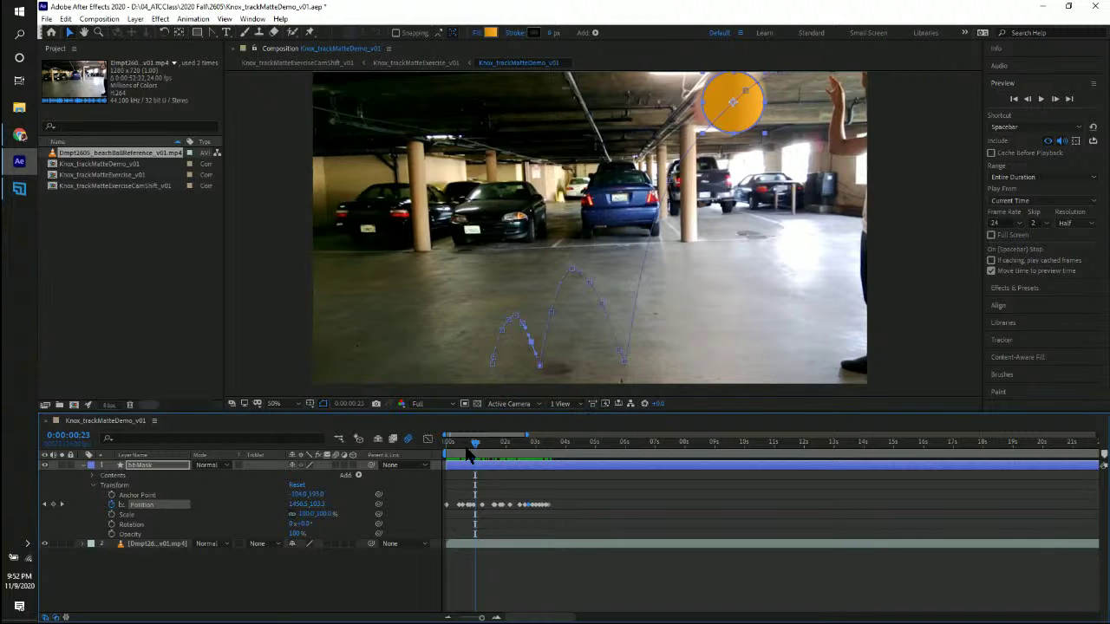
mouse_move(473, 441)
left_mouse_down()
mouse_move(462, 443)
mouse_move(482, 441)
left_mouse_up()
key("Page_Down")
key("Page_Down")
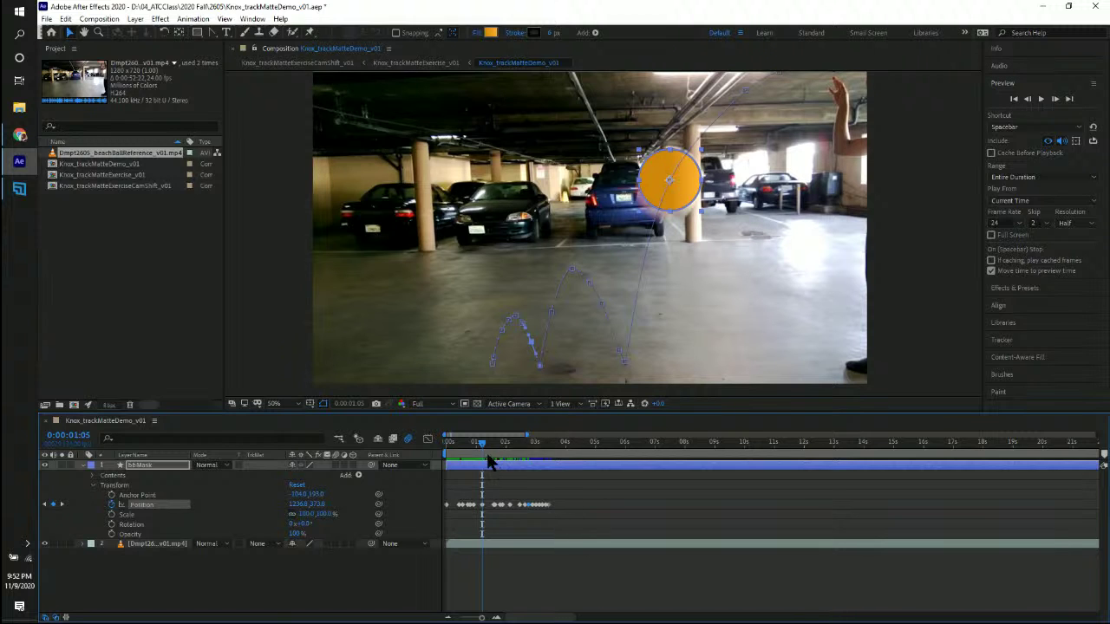
mouse_move(482, 442)
left_mouse_down()
mouse_move(454, 442)
mouse_move(492, 445)
left_mouse_up()
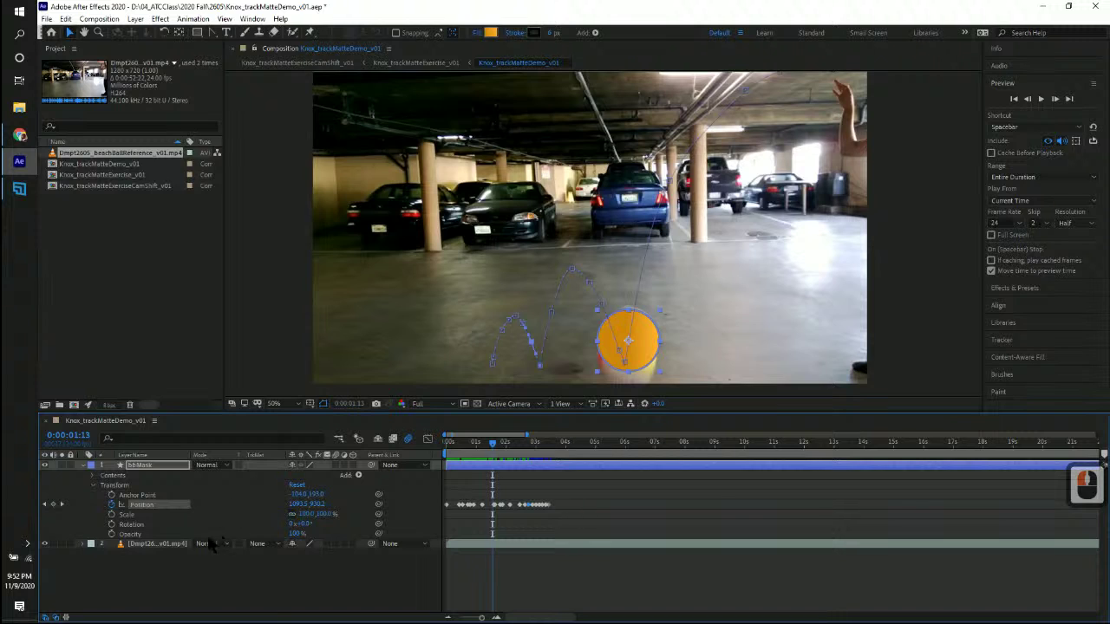
- Hide the timeline's Modes column and show it again
left_click(139, 465)
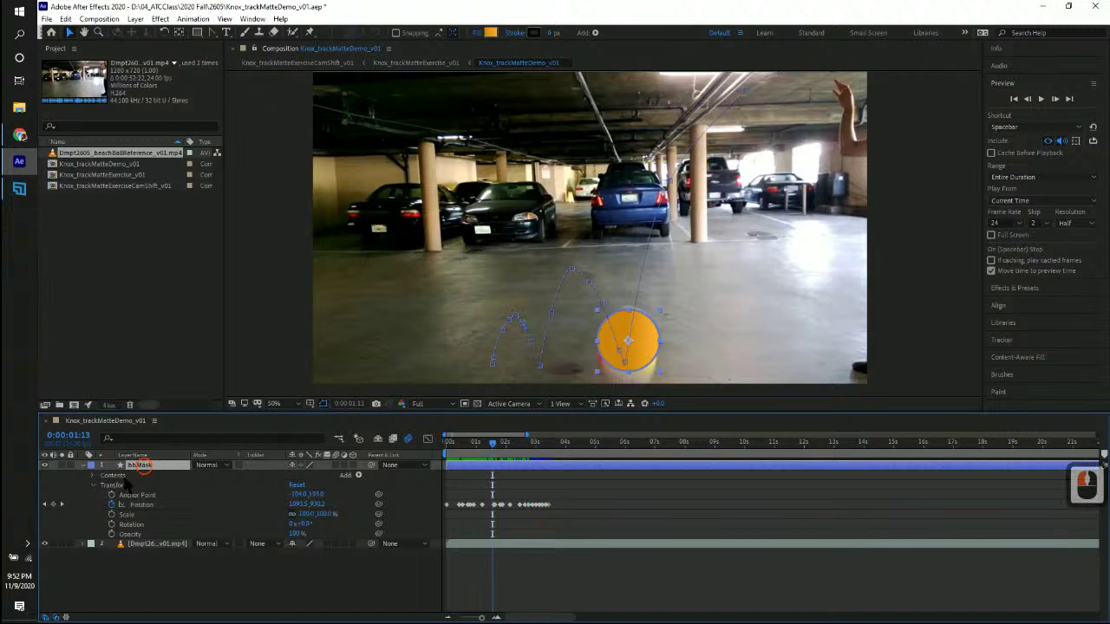
left_click(161, 544)
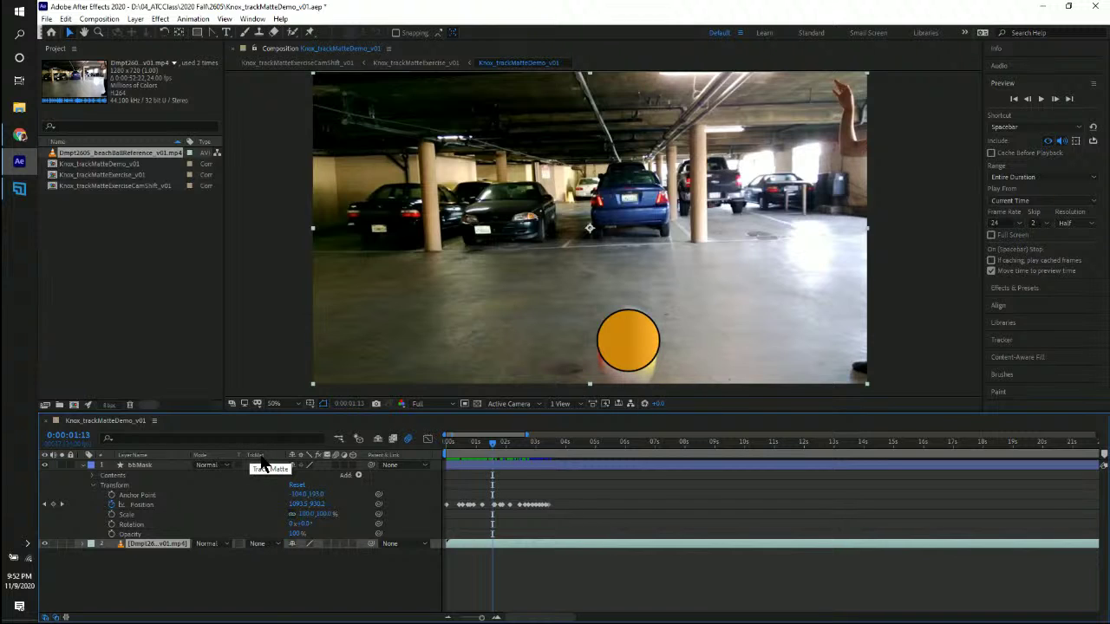
right_click(171, 453)
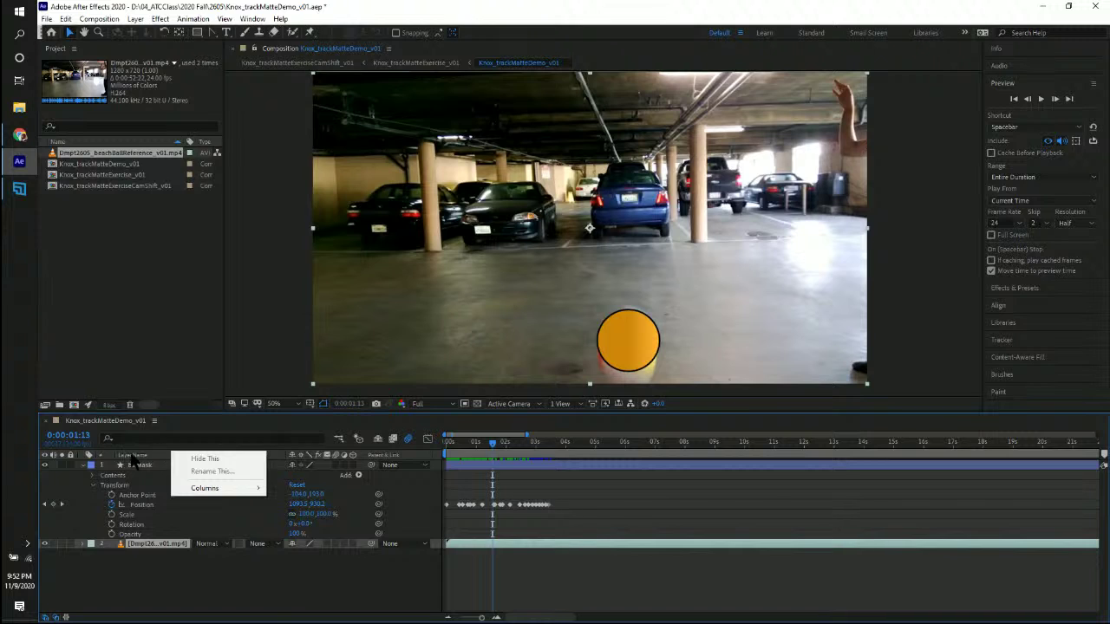
mouse_move(240, 488)
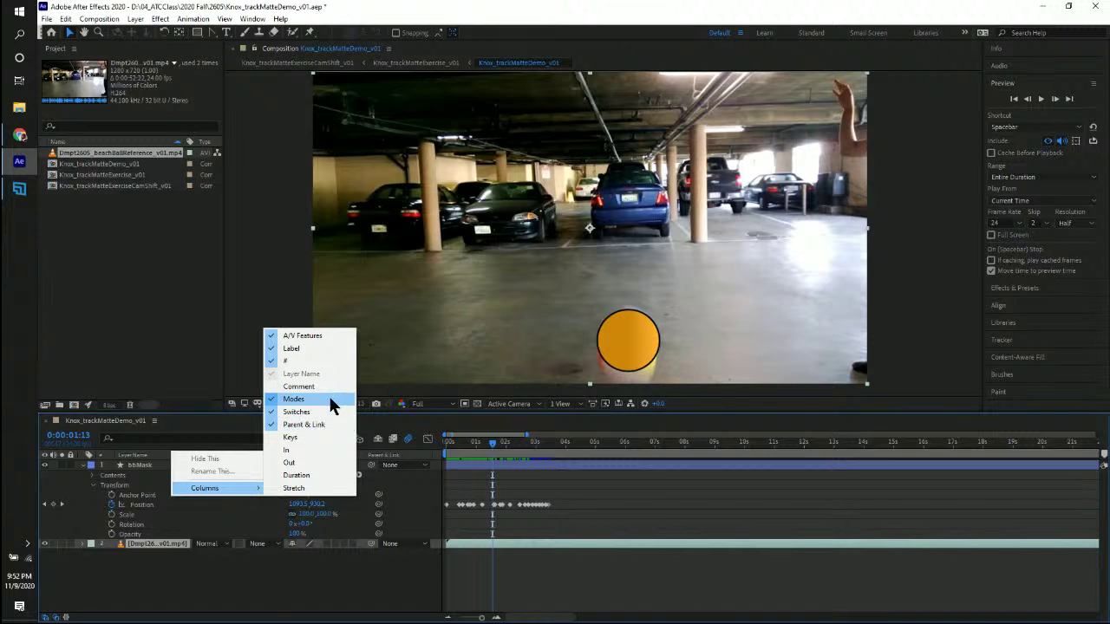
left_click(322, 399)
right_click(160, 448)
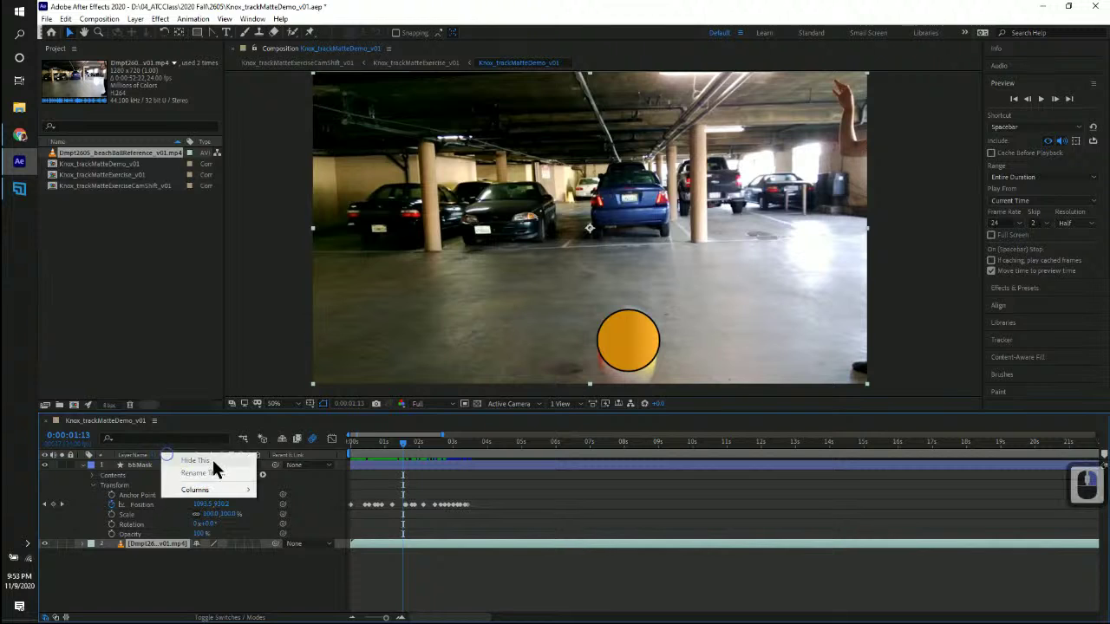
mouse_move(223, 488)
left_click(315, 403)
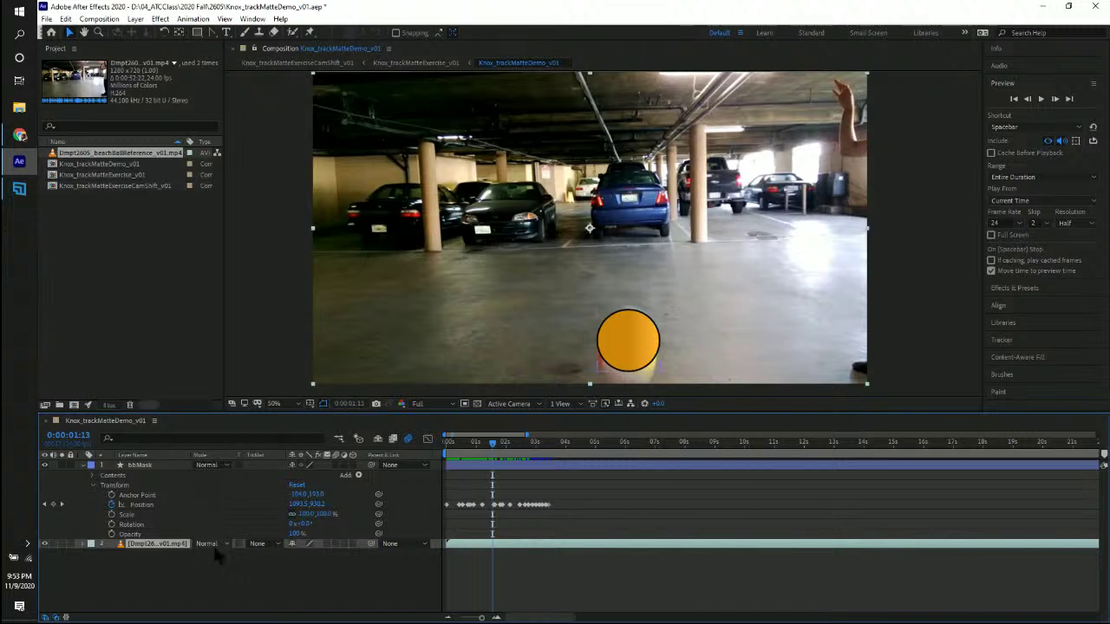
- Collapse the bbMask layer's properties and set the footage layer's track matte to Alpha Matte "bbMask"
left_click(82, 463)
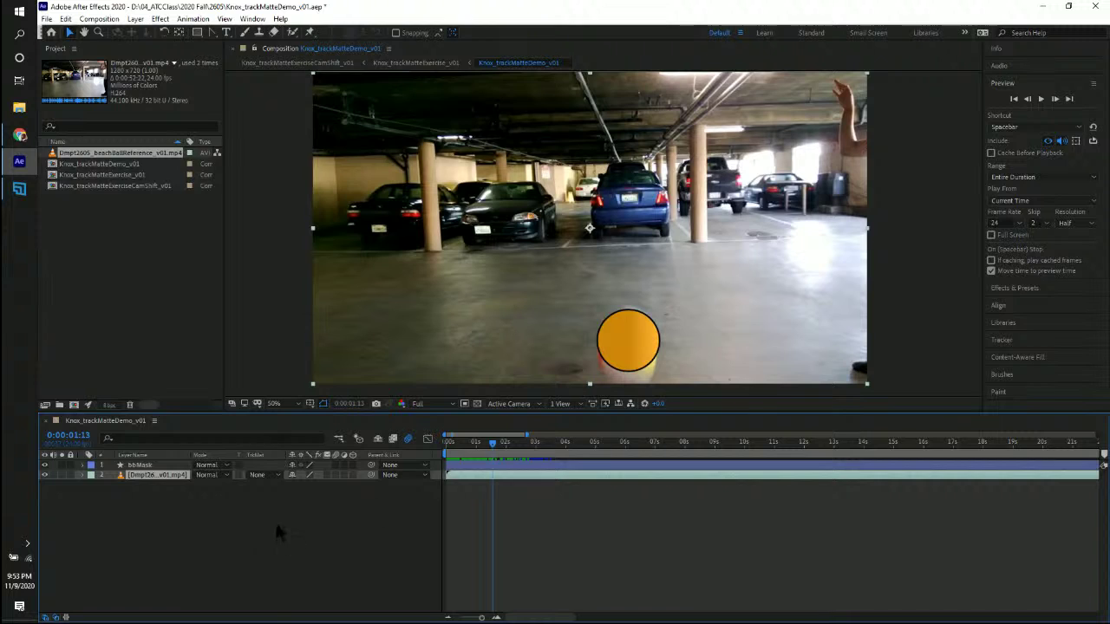
left_click(160, 475)
left_click(157, 478)
left_click(258, 475)
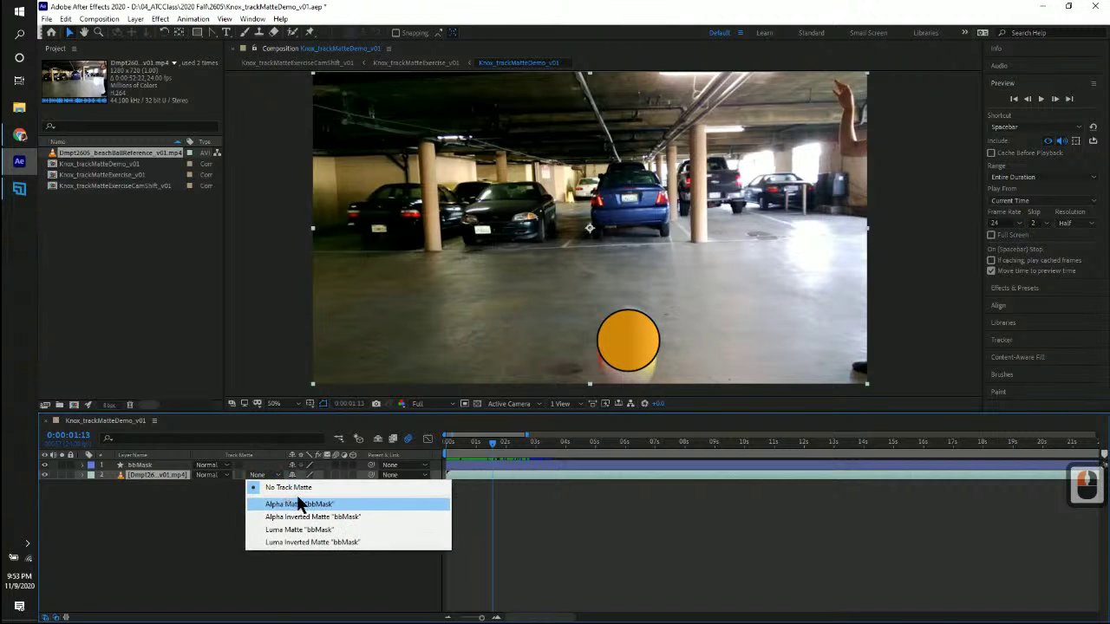
left_click(332, 505)
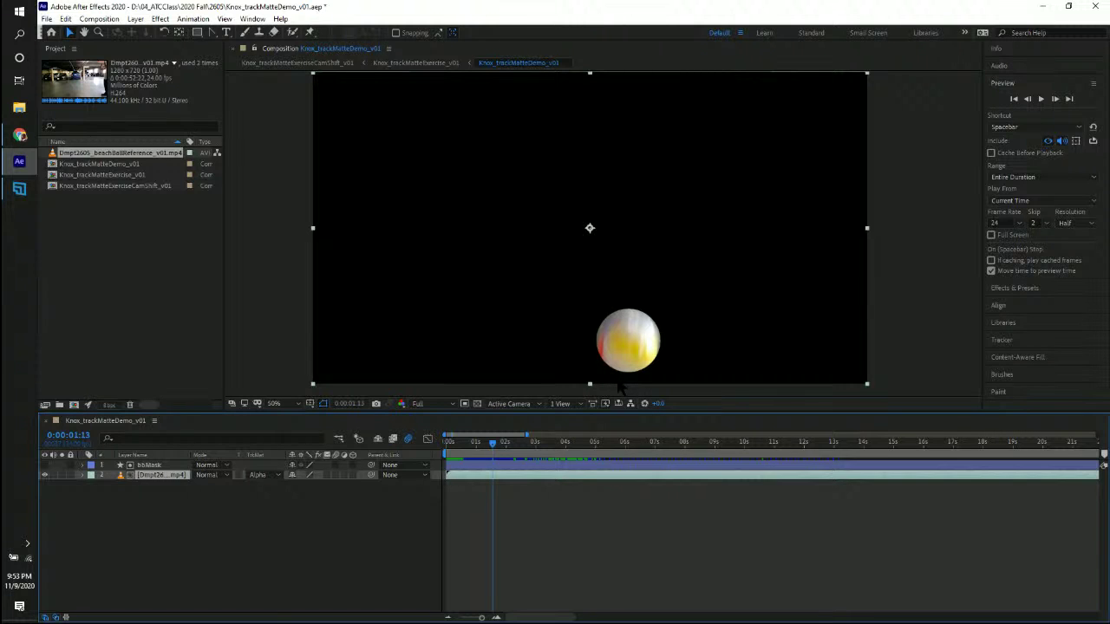
- Scrub around the first second of the composition to check the ball footage cut out by the alpha matte
left_click(486, 442)
mouse_move(474, 444)
left_mouse_down()
mouse_move(456, 442)
mouse_move(561, 449)
mouse_move(492, 427)
mouse_move(471, 436)
mouse_move(549, 442)
mouse_move(490, 438)
left_mouse_up()
left_click(173, 476)
- Review the bbMask layer's blending mode options, keep Normal, and scrub the playhead back to the first frame
left_click(153, 465)
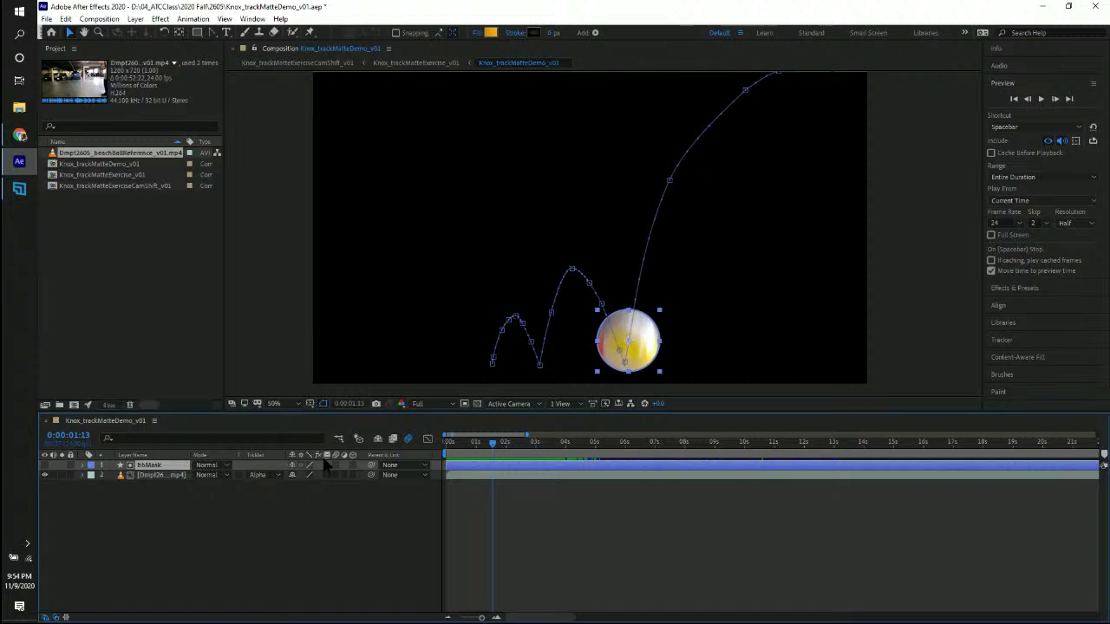
left_click(221, 466)
left_click(224, 469)
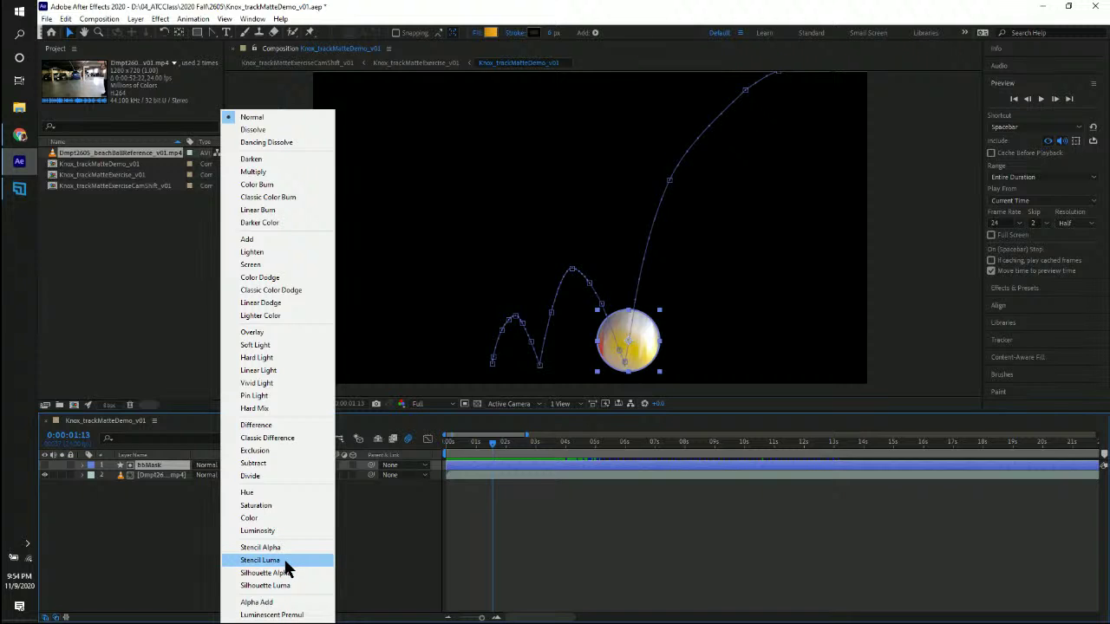
left_click(226, 552)
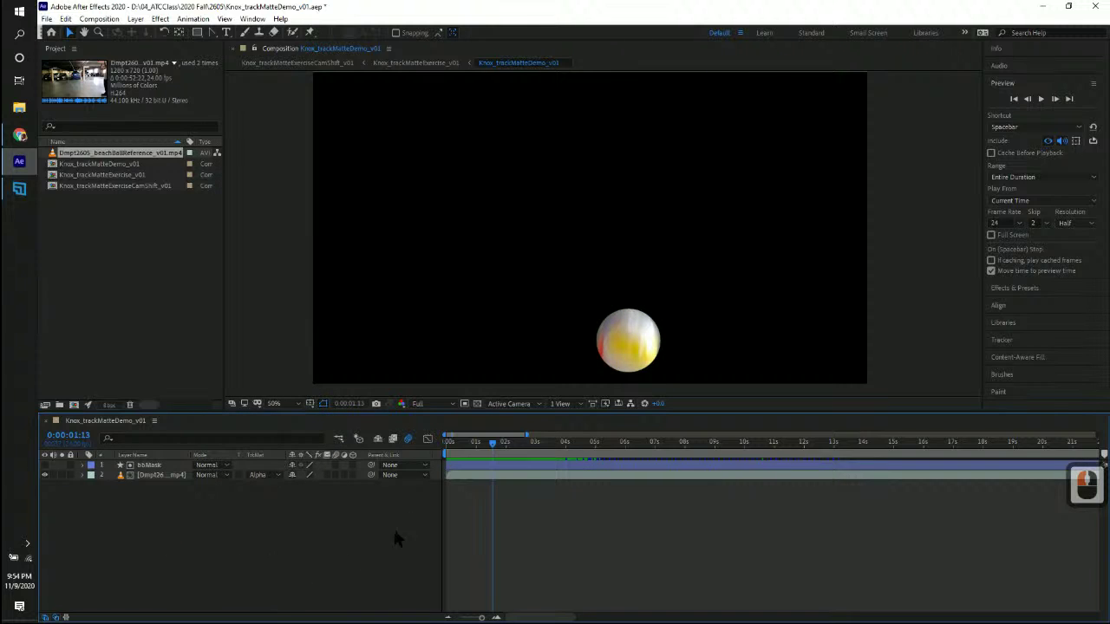
mouse_move(492, 442)
left_mouse_down()
mouse_move(446, 442)
mouse_move(475, 442)
left_mouse_up()
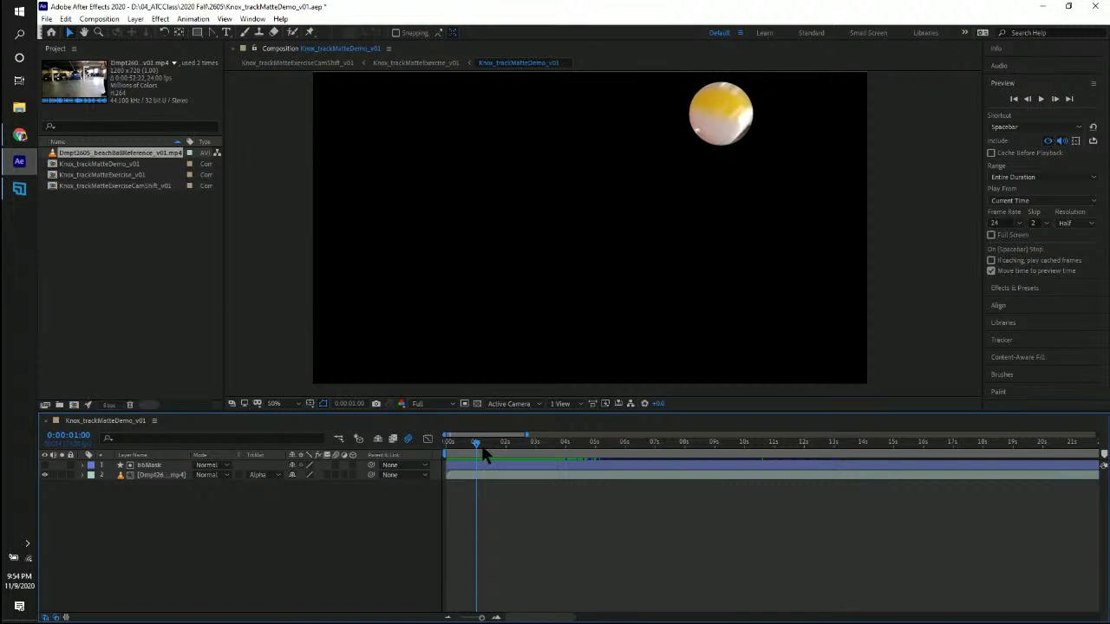
left_click_drag(477, 447, 428, 441)
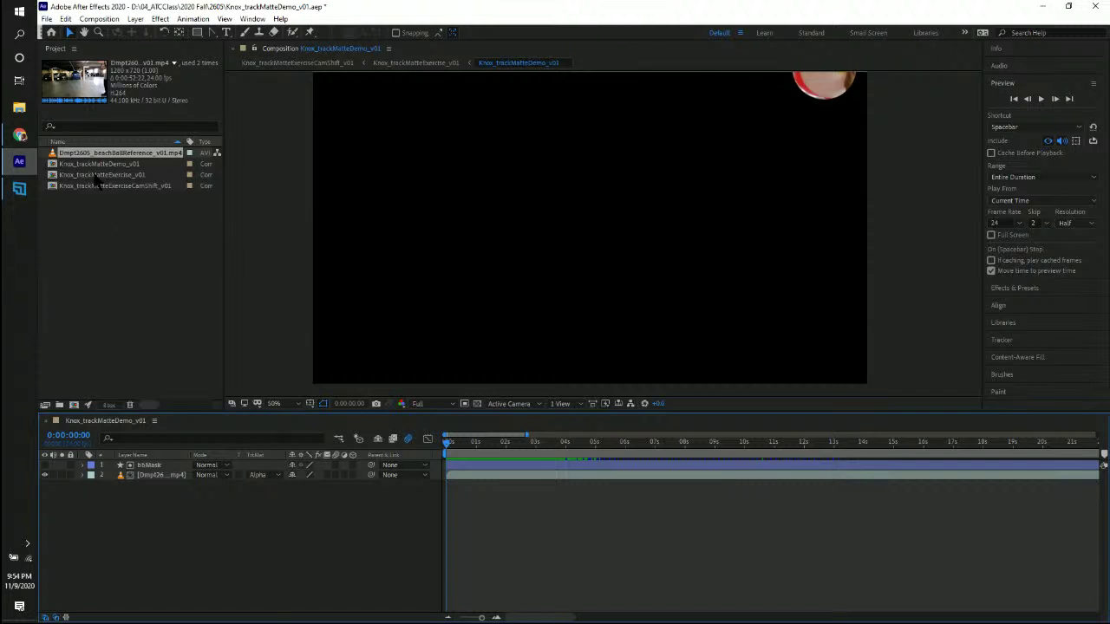
- Open the trackMatteExercise_v01 composition and collapse its top layer's properties
left_click(121, 164)
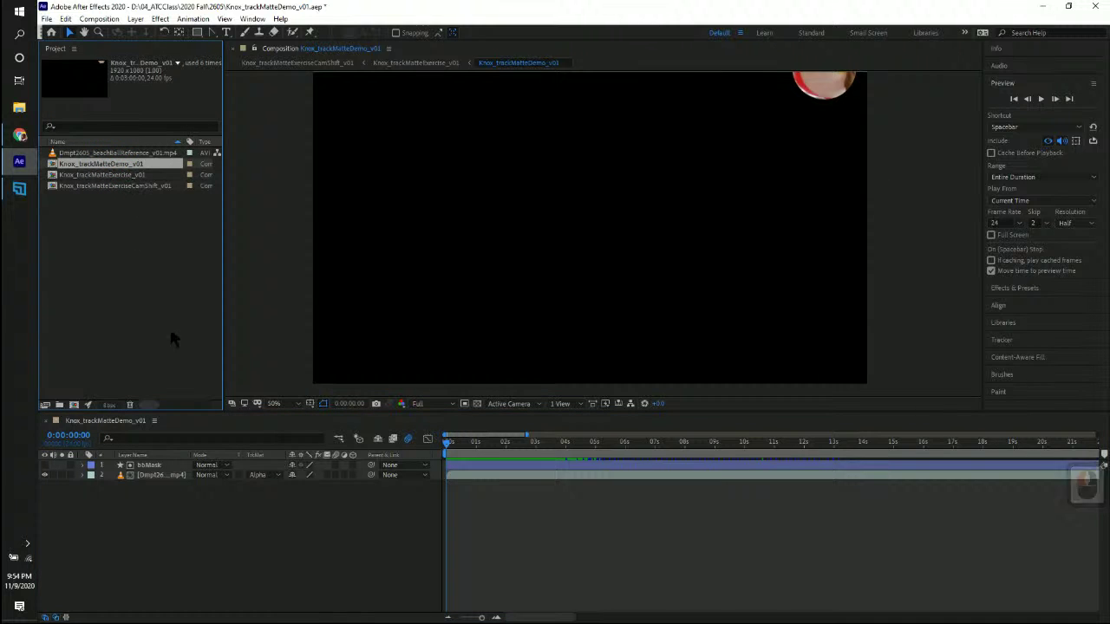
left_click(124, 187)
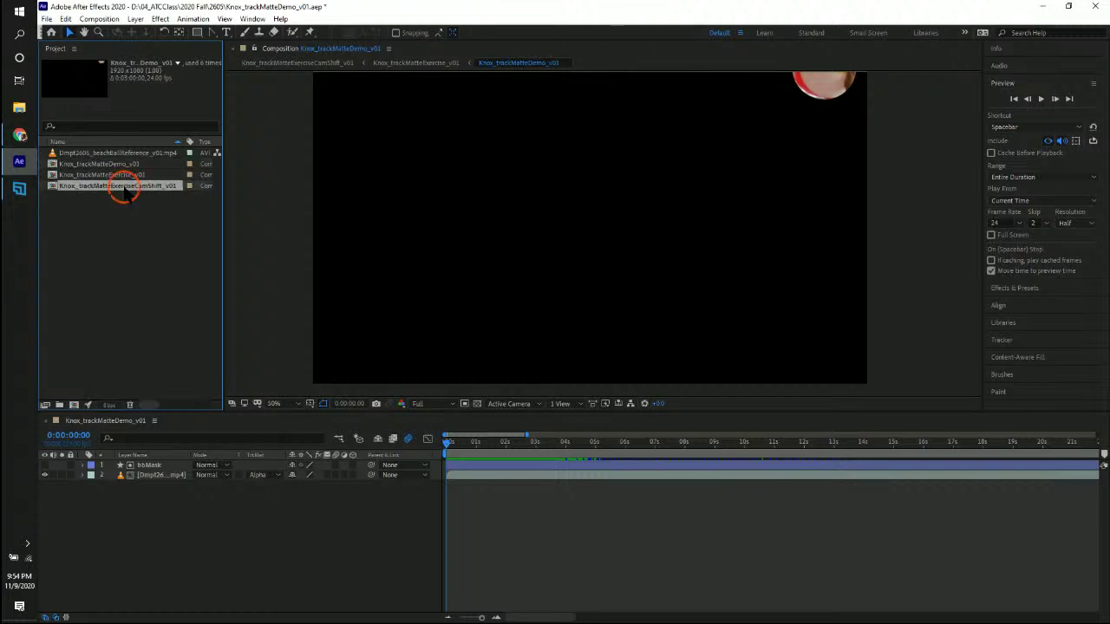
left_click(113, 176)
double_click(98, 174)
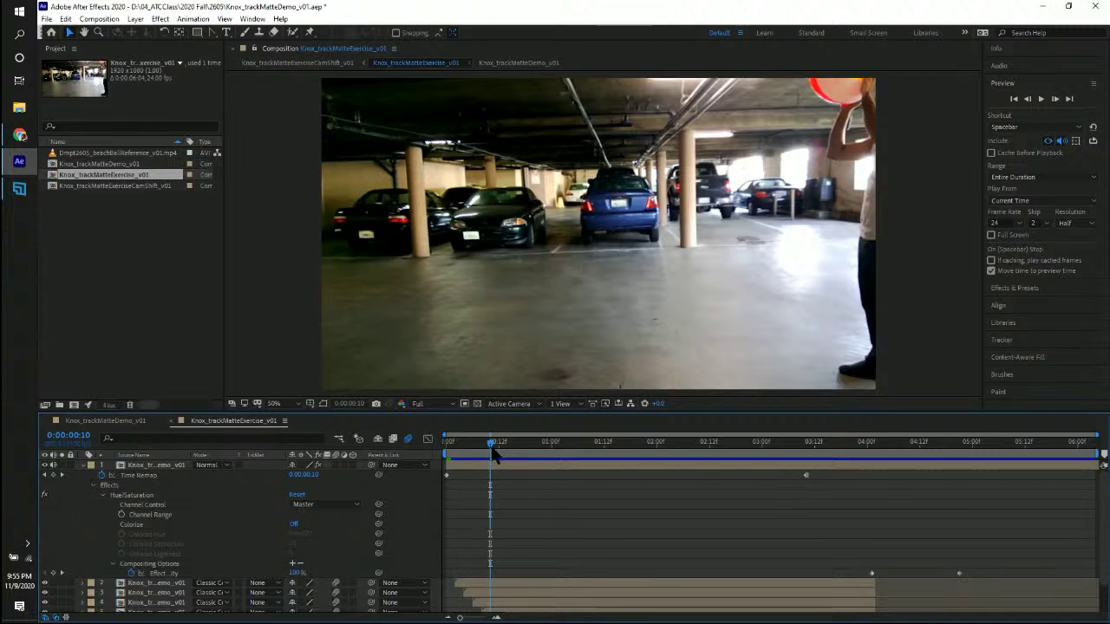
left_click(83, 466)
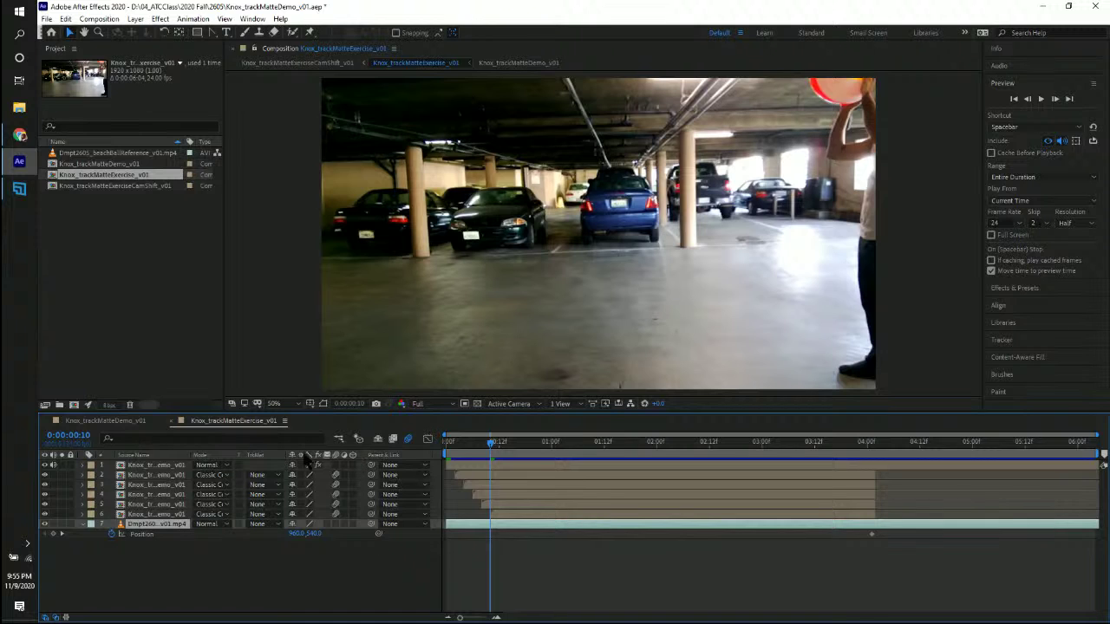
- Compare the trackMatteDemo_v01 composition with trackMatteExercise_v01 and inspect the exercise's stacked ball layers one by one
left_click(105, 421)
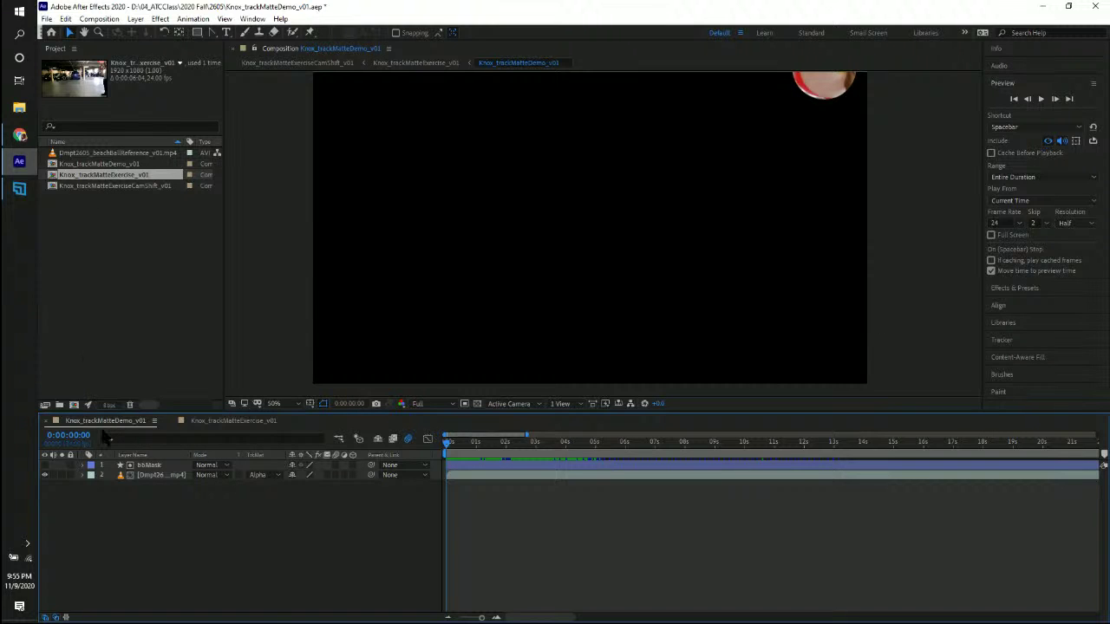
left_click(233, 421)
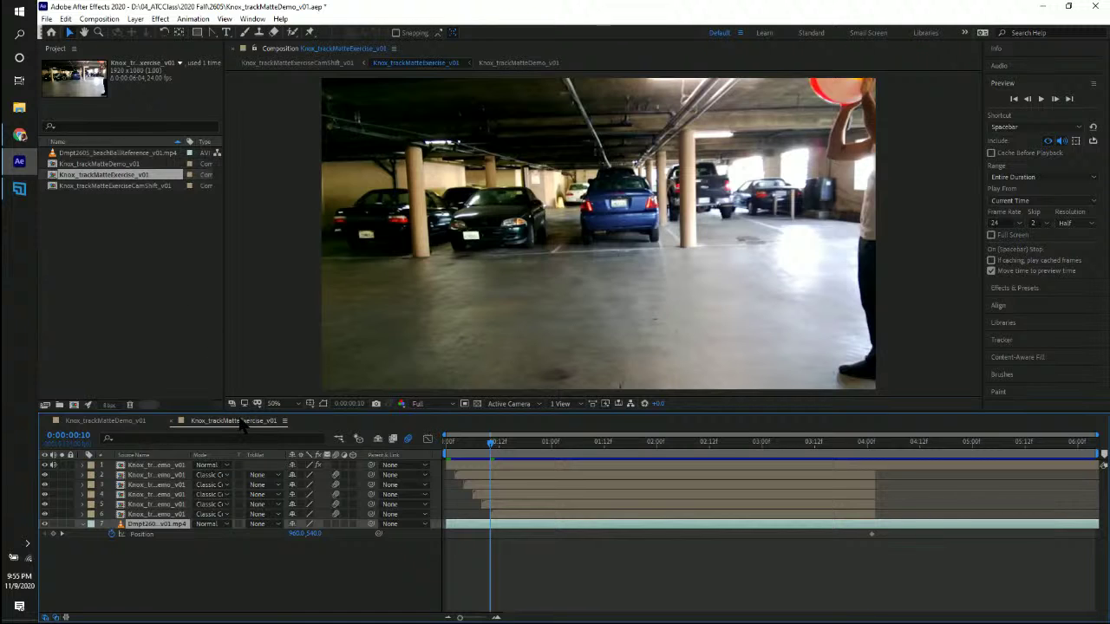
left_click(161, 514)
left_click(169, 494)
left_click(171, 485)
left_click(174, 475)
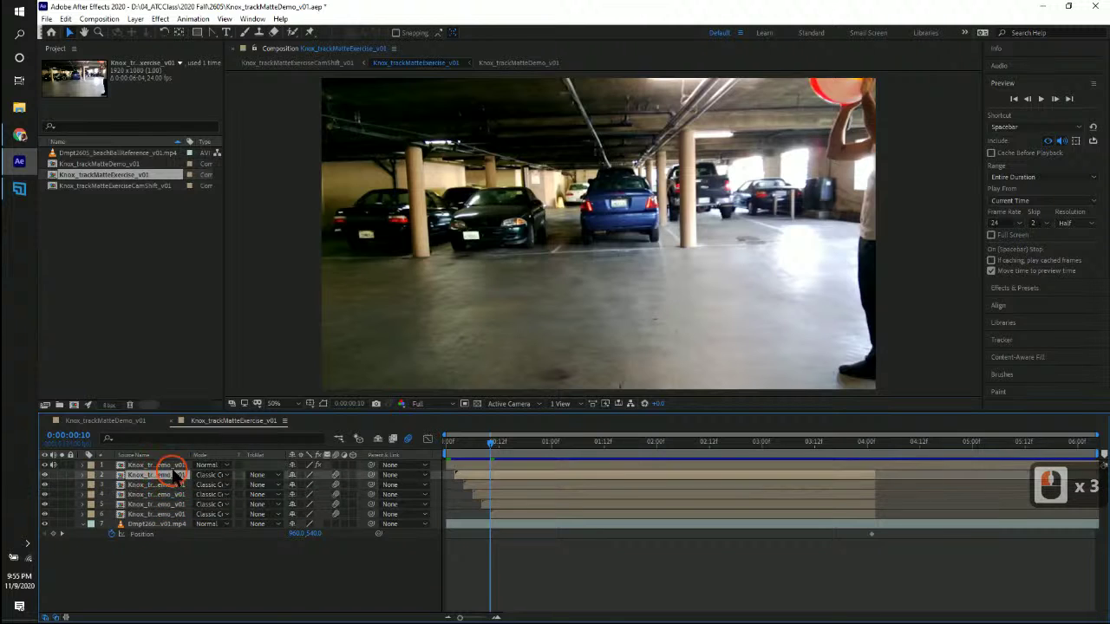
left_click(172, 466)
left_click(172, 475)
left_click(173, 494)
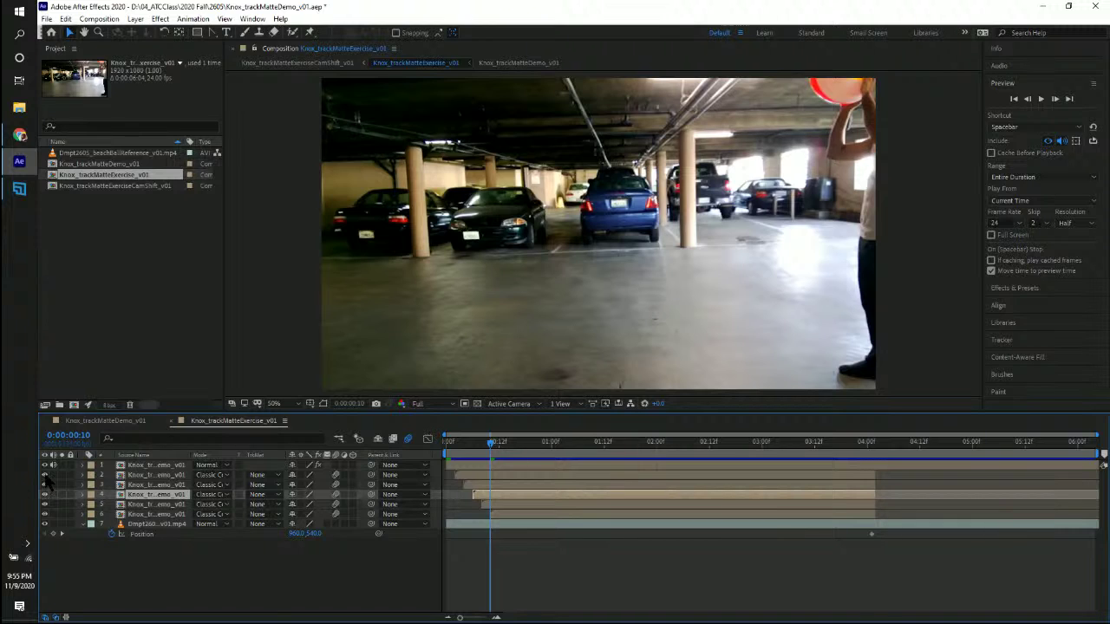
- Hide ball layers 2 to 6 and the background footage, and return the playhead to the first frame
left_click(44, 523)
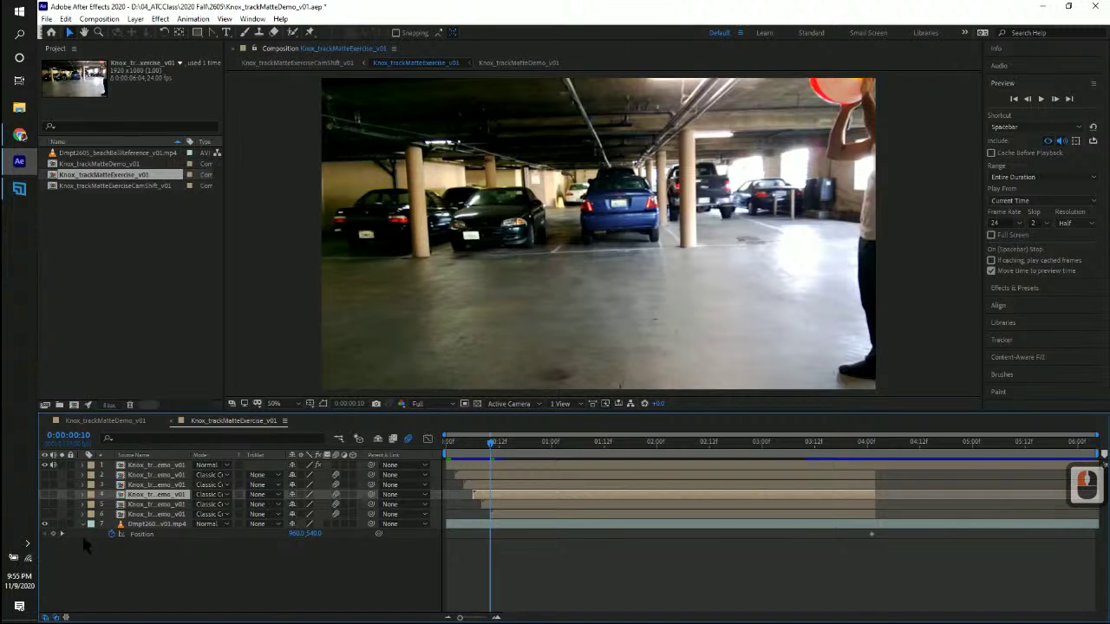
left_click(44, 523)
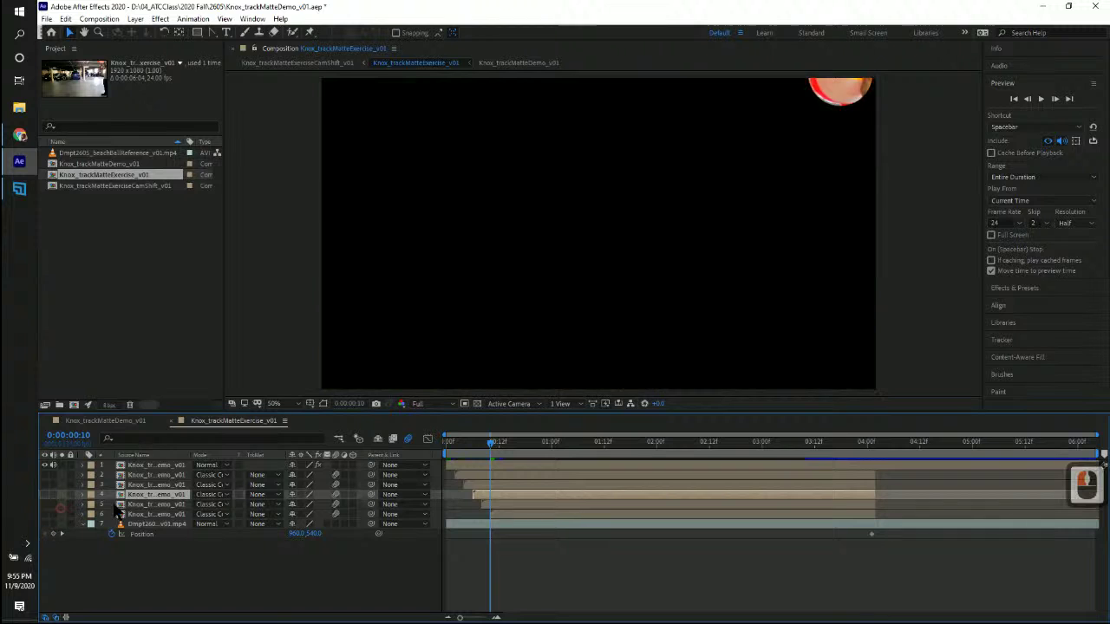
left_click_drag(490, 442, 438, 438)
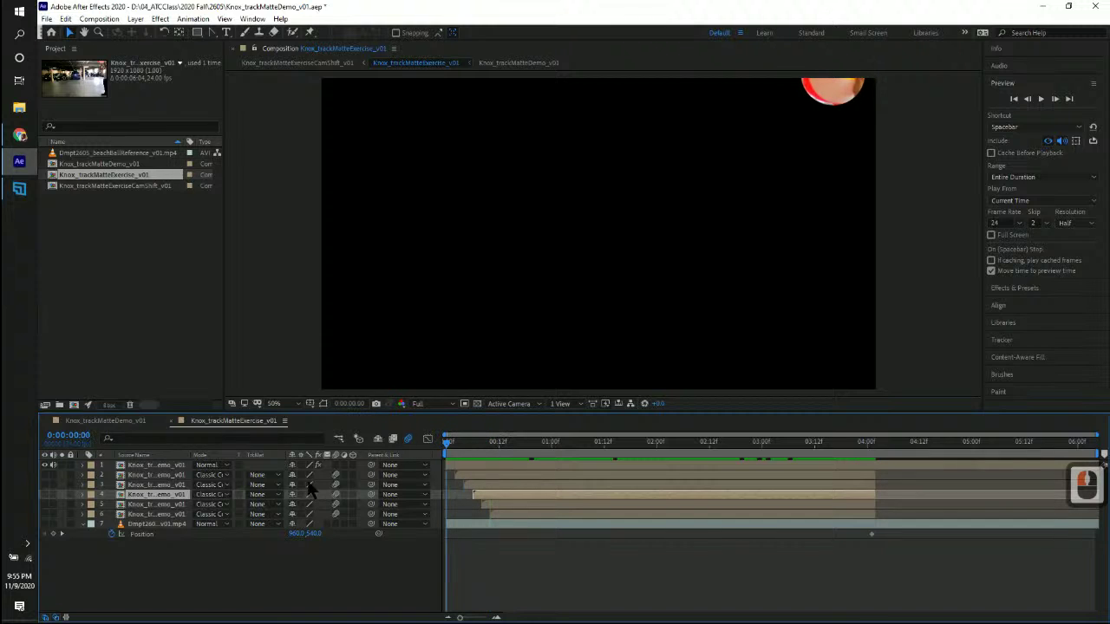
- Make ball layers 2 to 6 visible, leave the background footage hidden, and scrub to 0:00:01:06
left_click(44, 484)
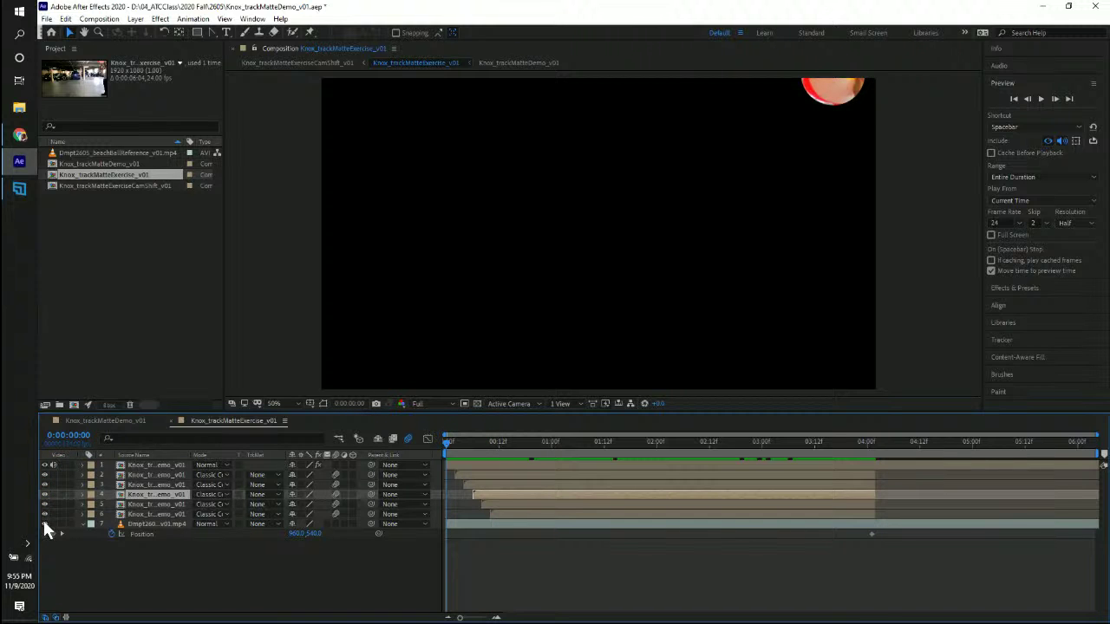
left_click(44, 523)
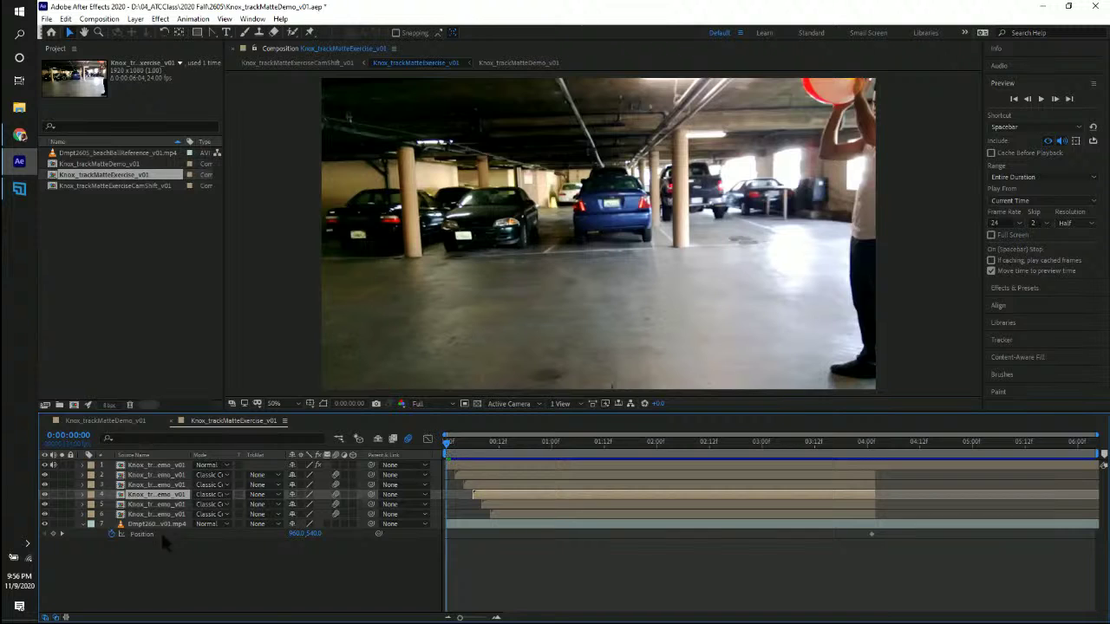
left_click(45, 524)
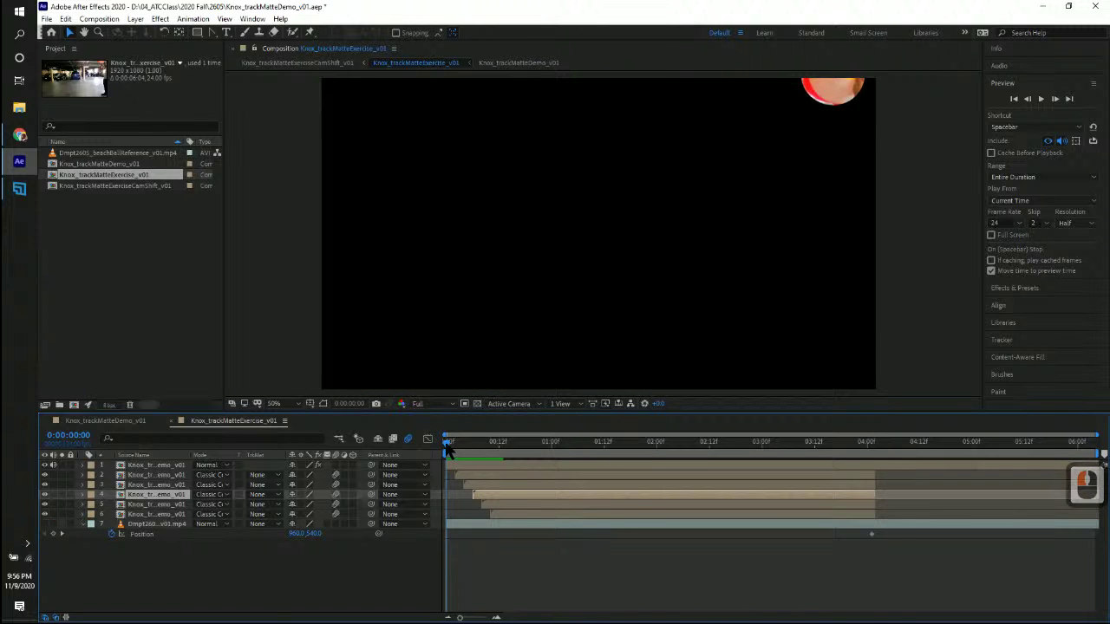
left_click_drag(444, 445, 577, 437)
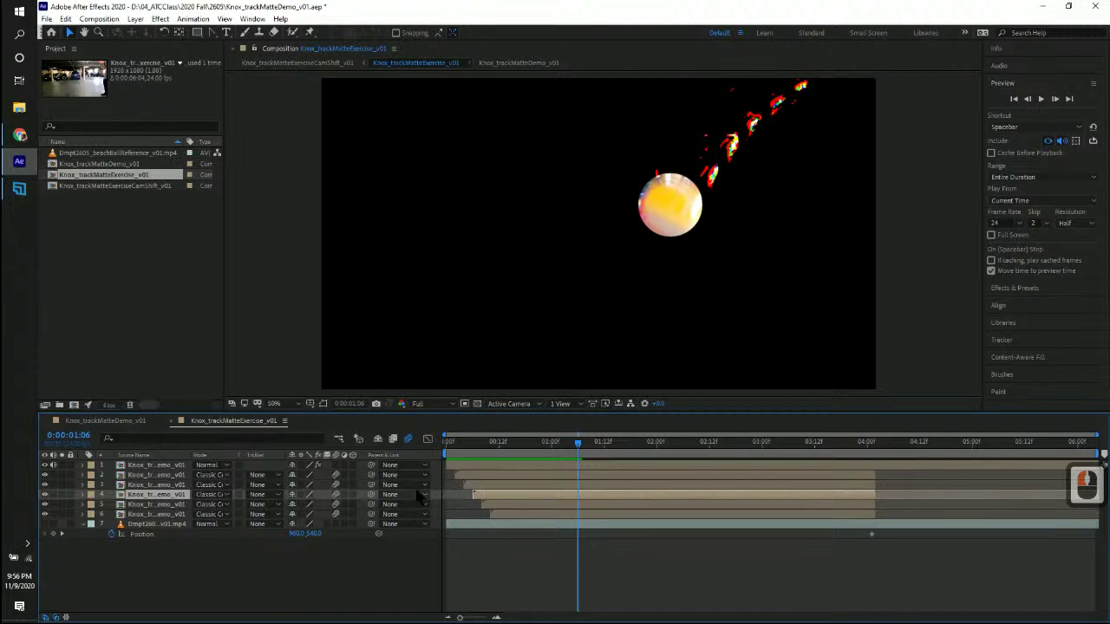
- Set the blending mode of ball layers 2 to 6 to Normal and scrub back to the first frame
left_click(181, 476)
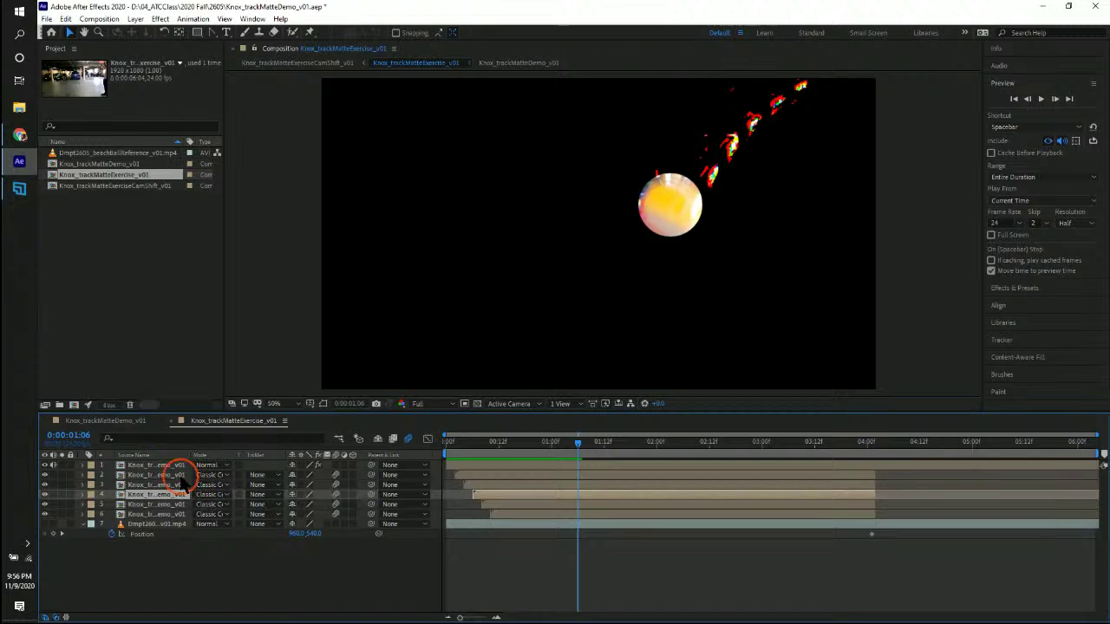
left_click(167, 514, "shift")
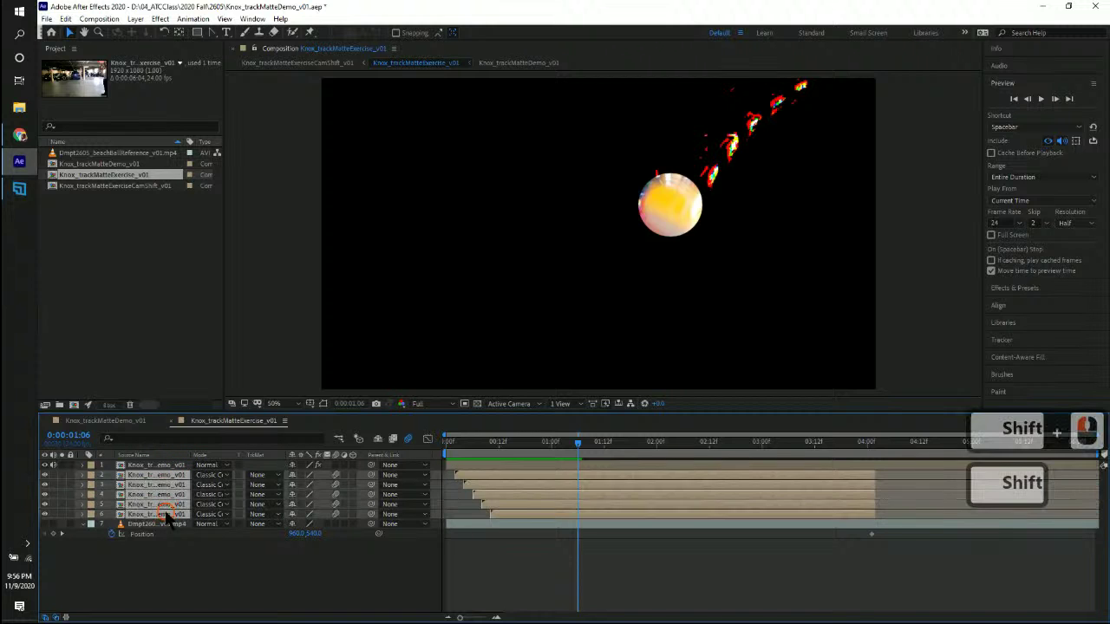
left_click(221, 475)
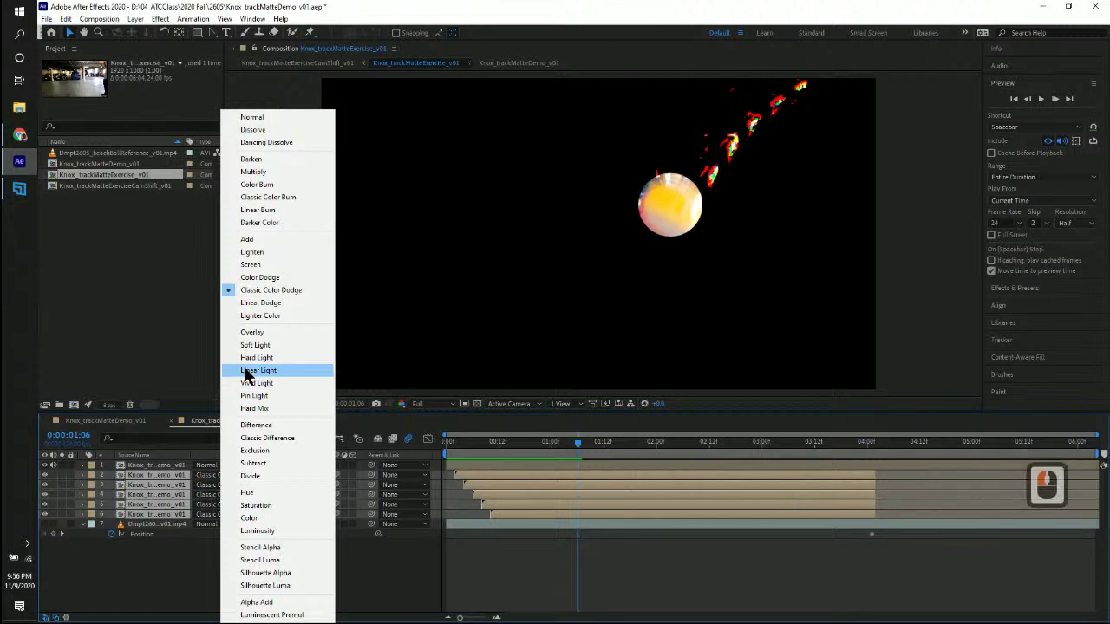
left_click(261, 115)
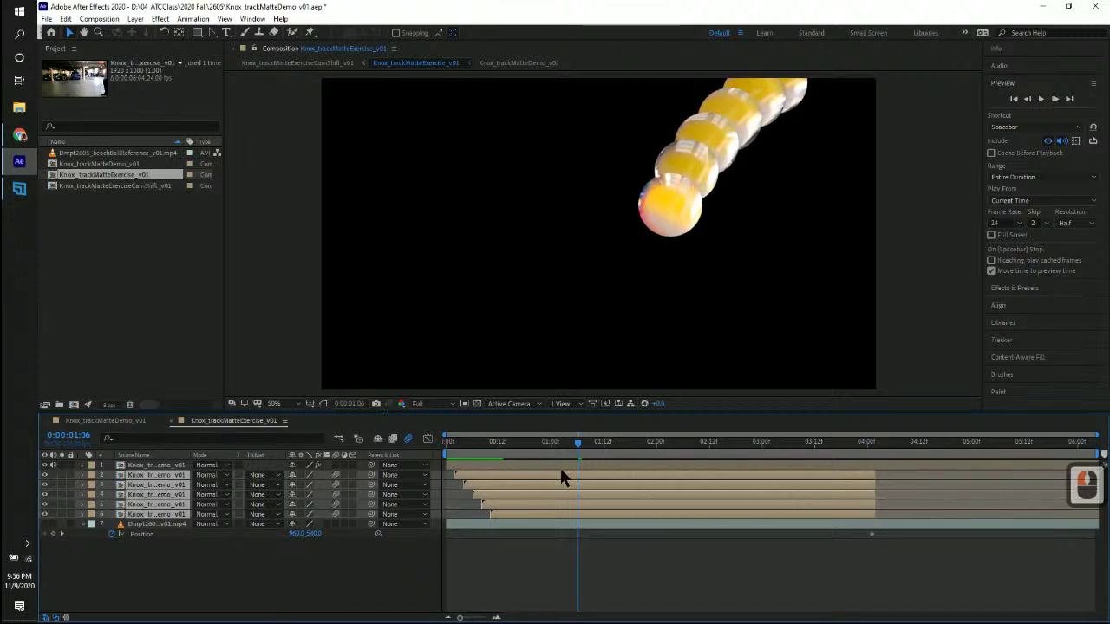
left_click_drag(560, 439, 445, 430)
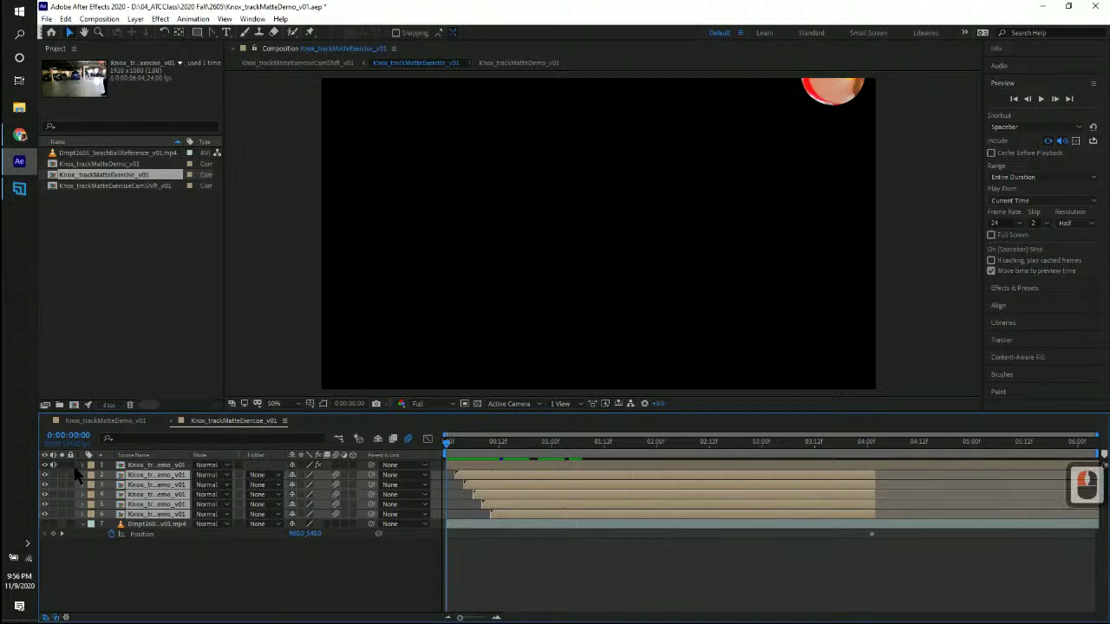
- Inspect the top layer's time remap and Hue/Saturation properties, and scrub through the composition to examine the staggered ball copies
left_click(82, 466)
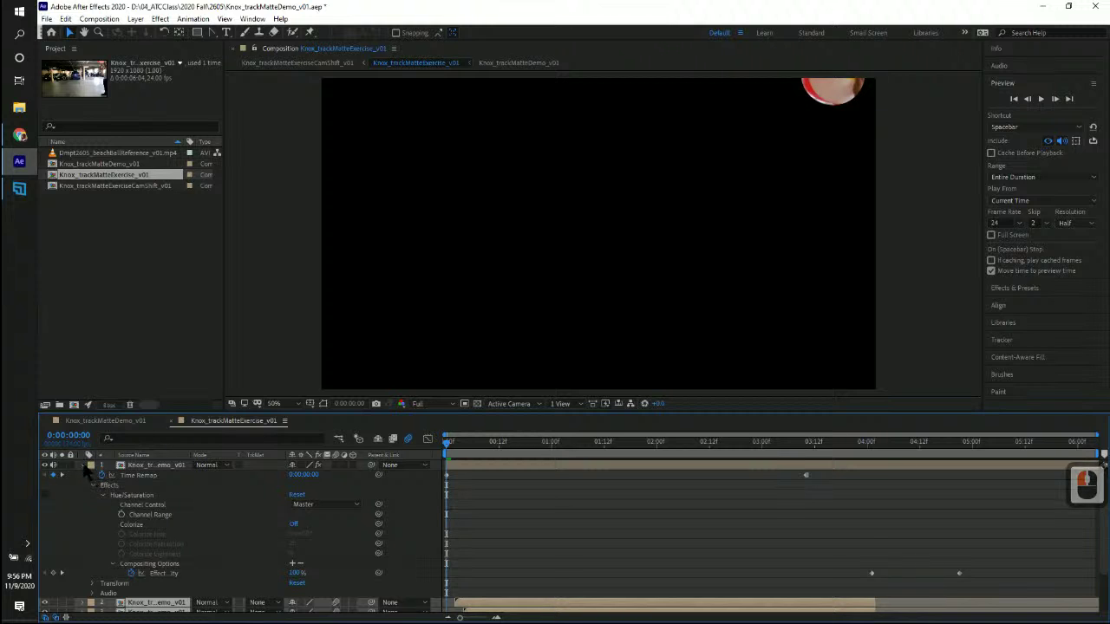
left_click(83, 466)
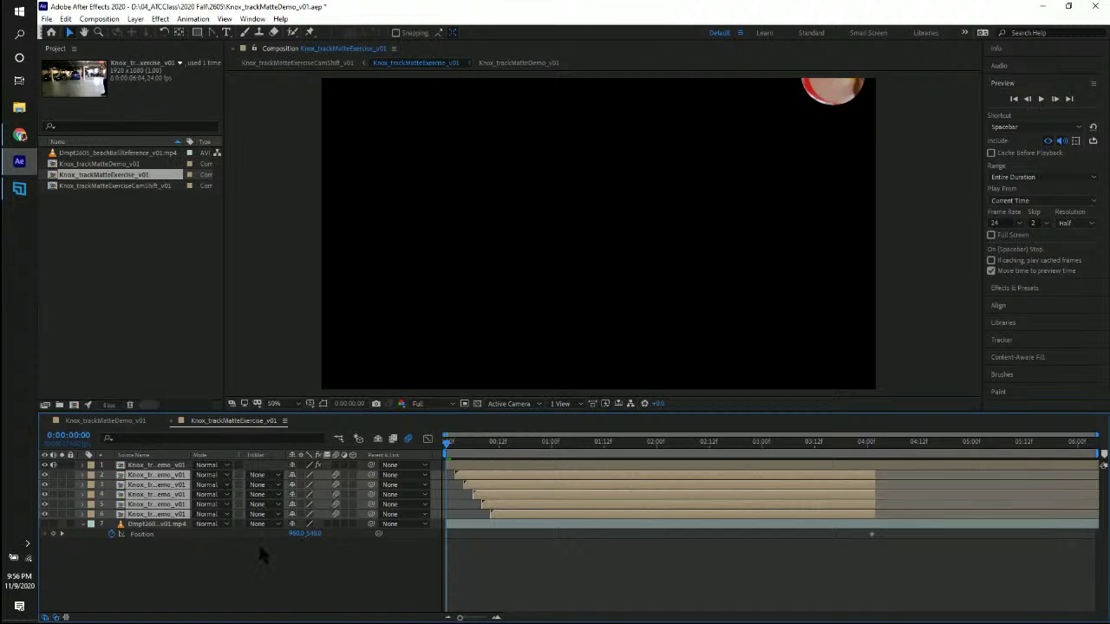
left_click(450, 440)
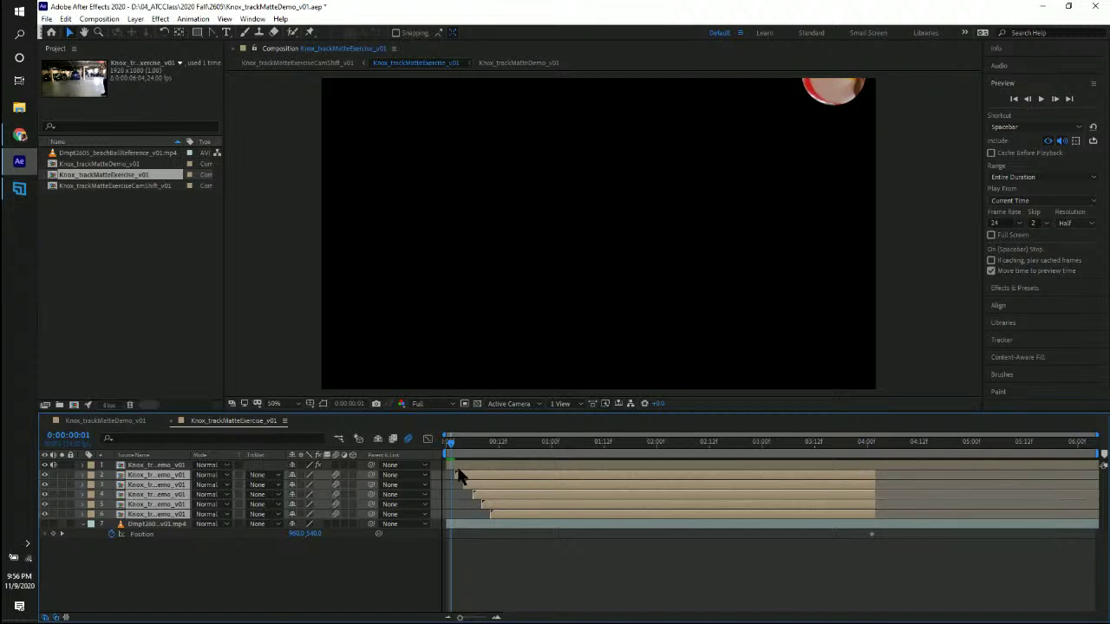
left_click_drag(440, 442, 640, 485)
left_click_drag(658, 486, 516, 442)
left_click(723, 443)
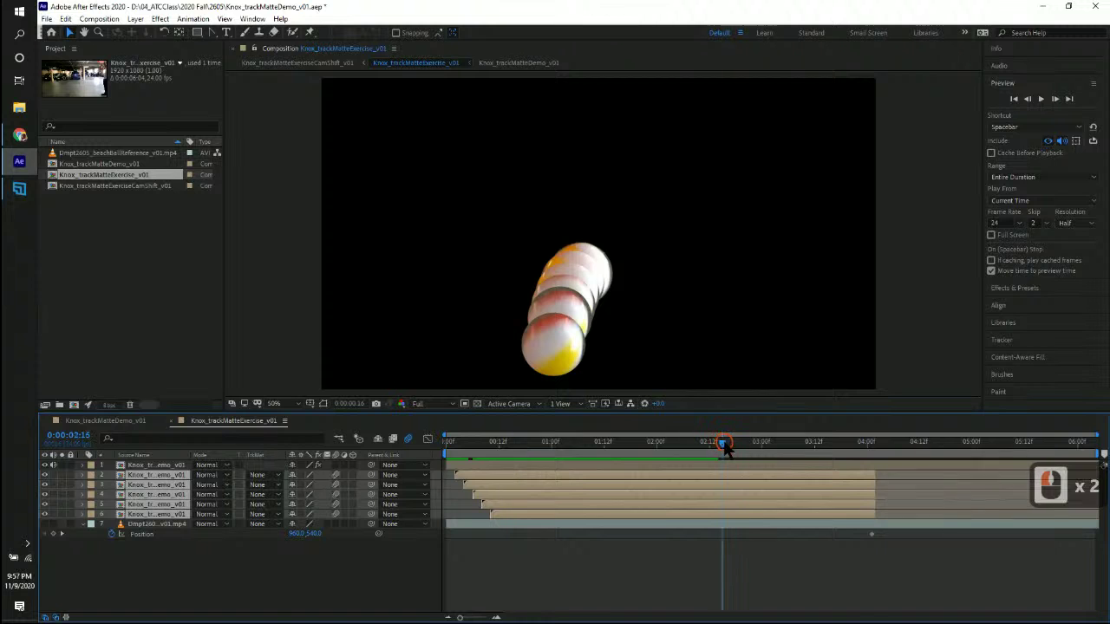
left_click_drag(736, 443, 787, 444)
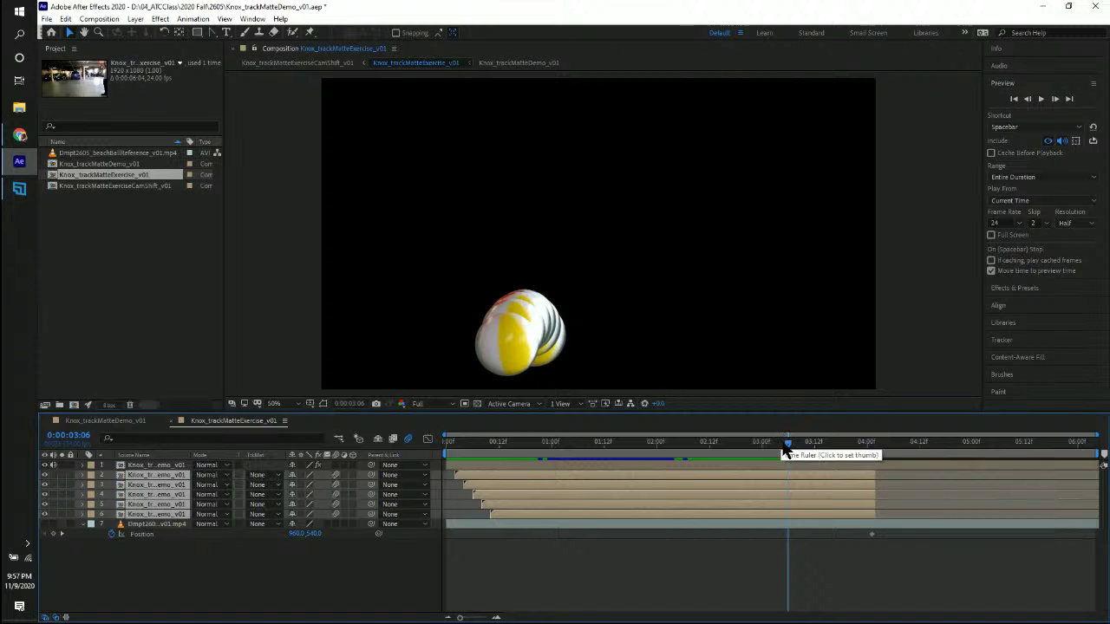
mouse_move(787, 446)
left_mouse_down()
mouse_move(833, 446)
mouse_move(519, 440)
mouse_move(805, 441)
left_mouse_up()
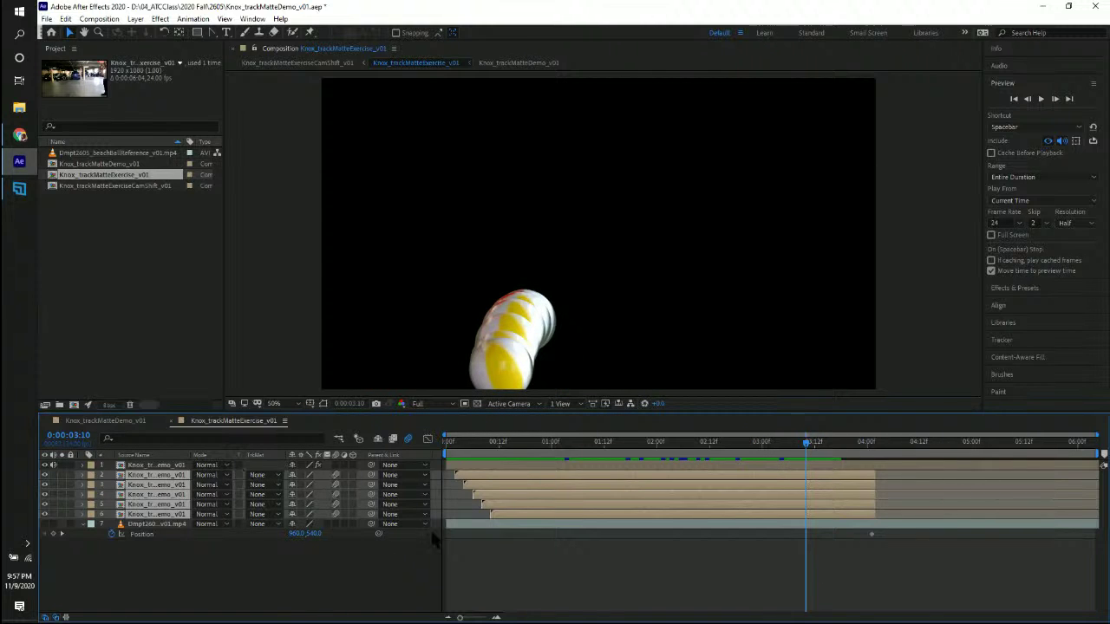
left_click_drag(662, 442, 643, 442)
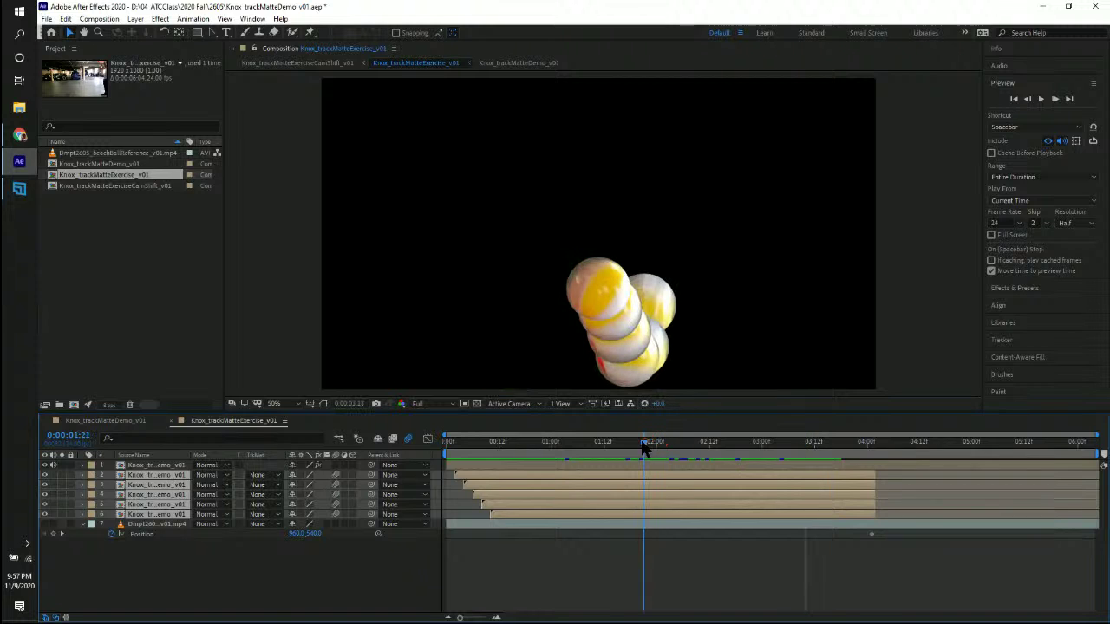
- Try the Linear Dodge blending mode on ball layers 2 to 6 and Subtract on the top layer
left_click(223, 471)
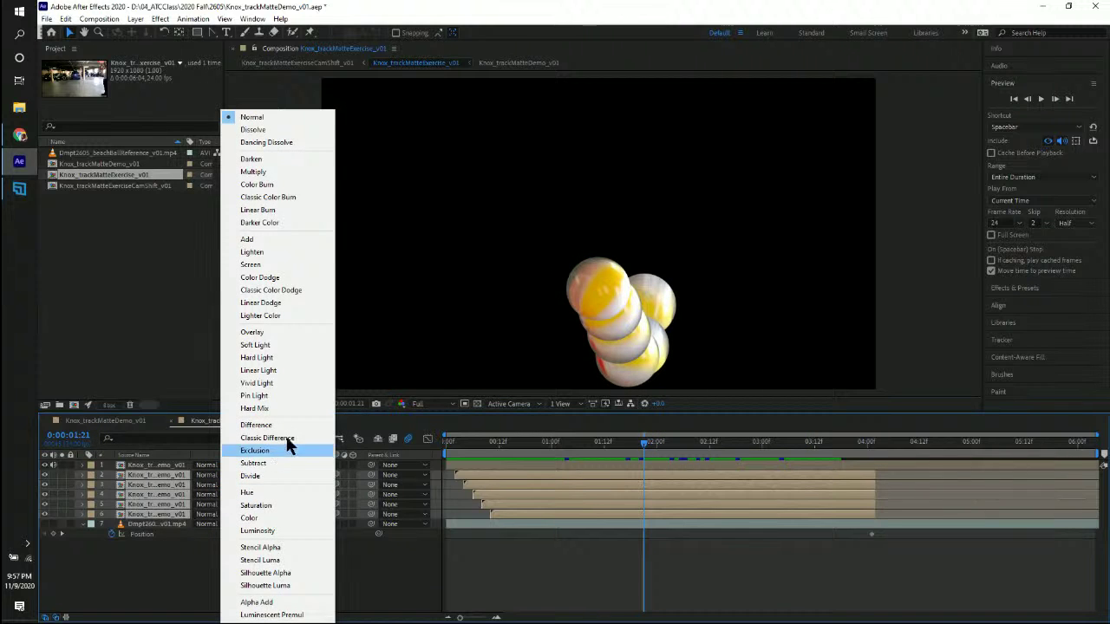
left_click(287, 305)
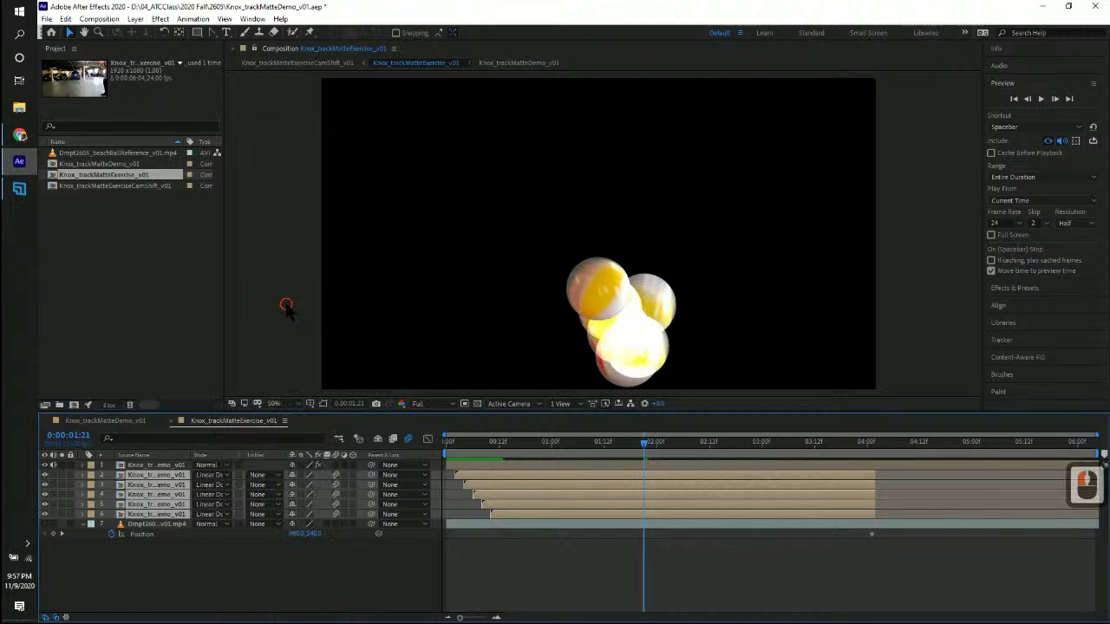
left_click(228, 463)
left_click(248, 371)
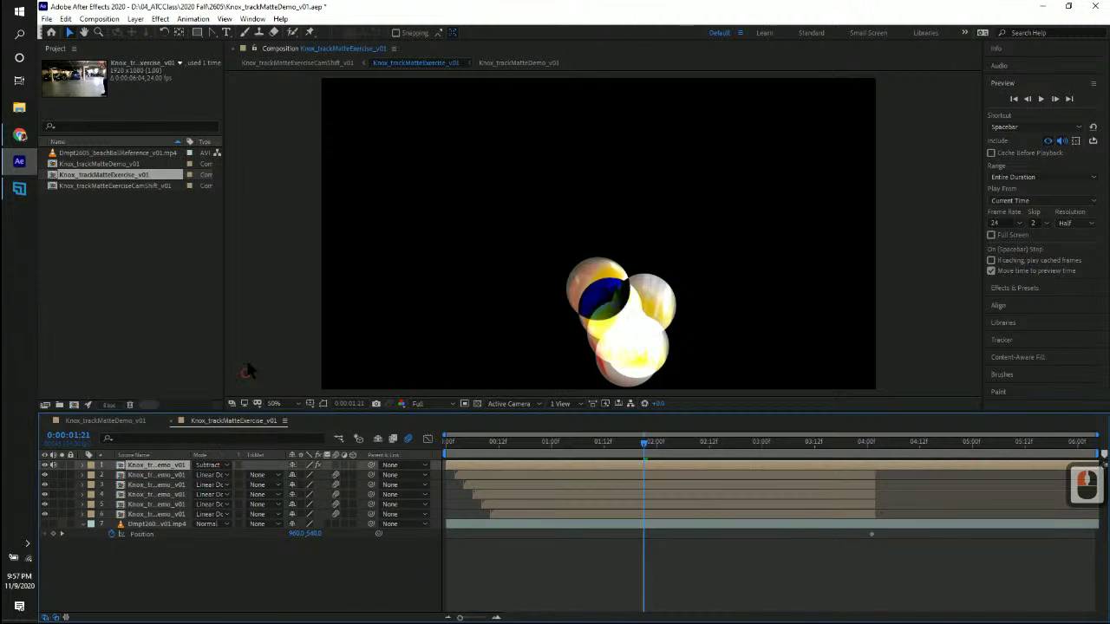
- Try Subtract and Color Dodge as the blending mode of all six ball layers, and scrub to 0:00:01:02
left_click(178, 514, "shift")
left_click(228, 468)
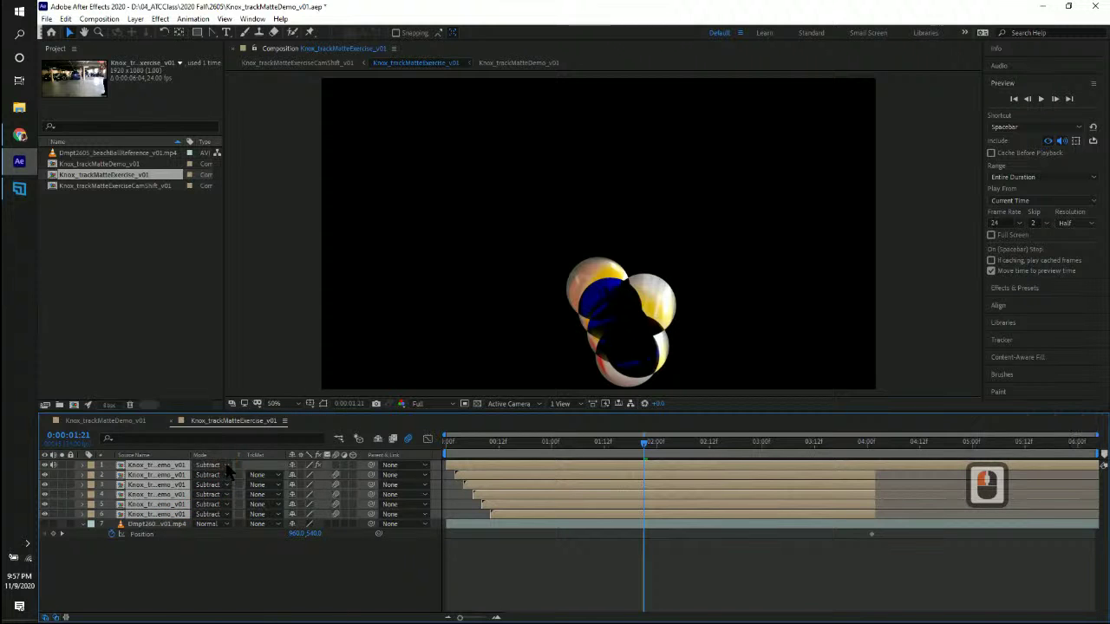
left_click(228, 466)
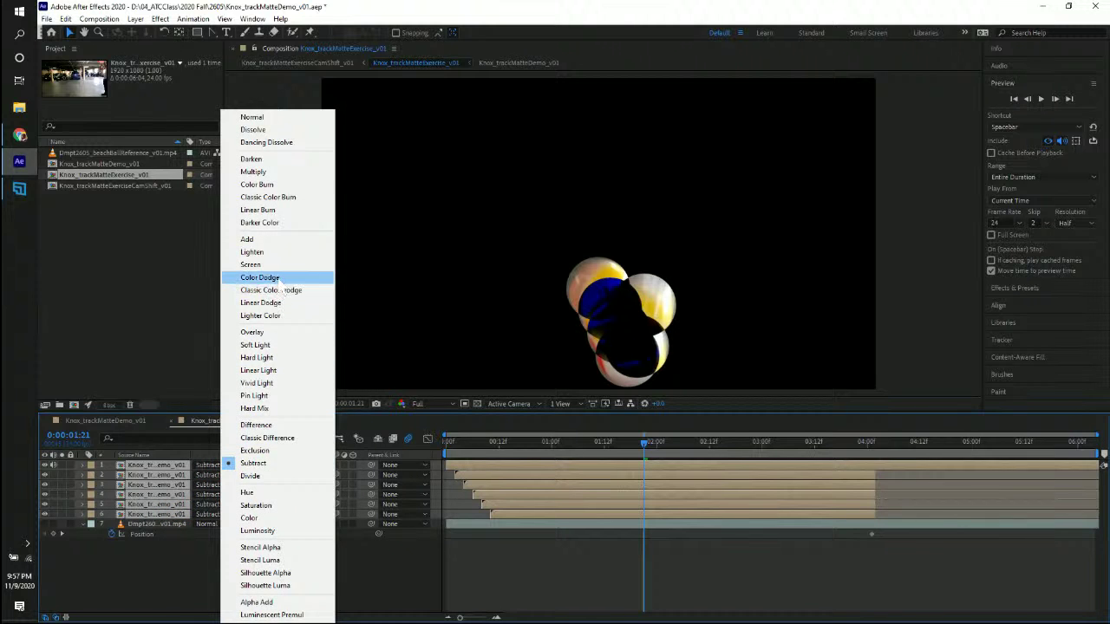
left_click(275, 278)
left_click_drag(642, 444, 559, 443)
- Set the blending mode of all six ball layers to Classic Color Dodge and scrub to 0:00:01:05
left_click(224, 464)
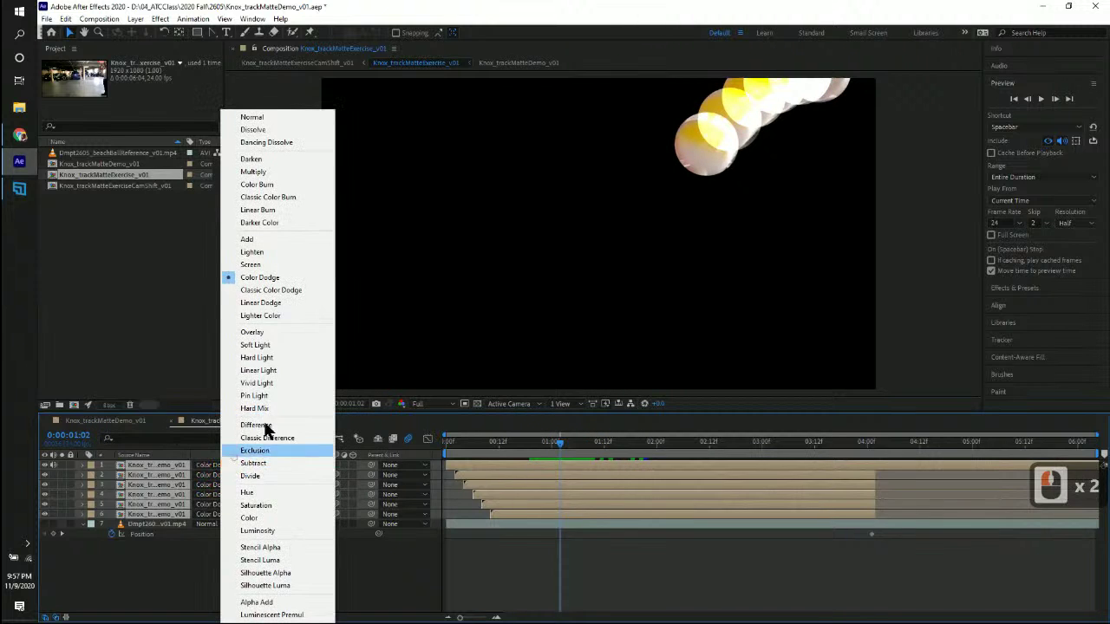
left_click(294, 289)
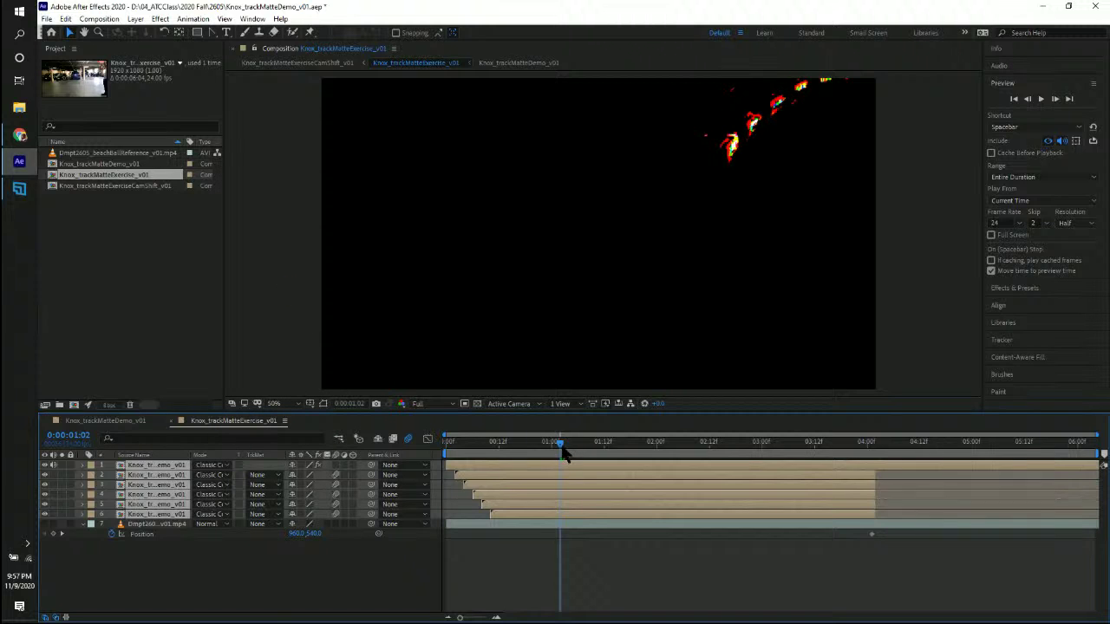
mouse_move(563, 455)
left_mouse_down()
mouse_move(510, 431)
mouse_move(572, 441)
left_mouse_up()
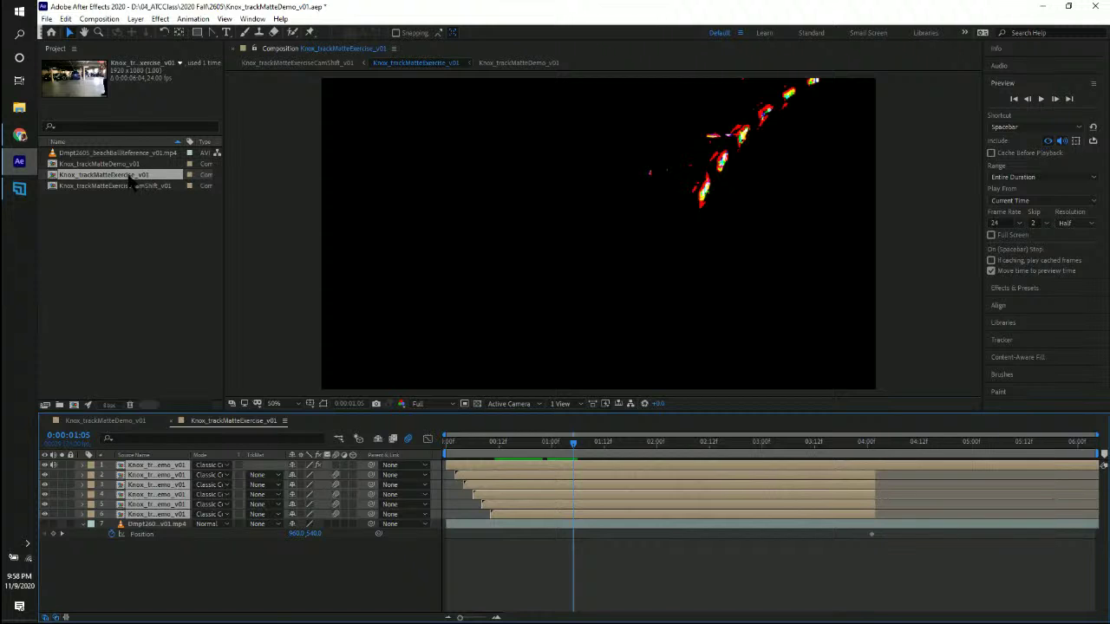
- Set only the top ball layer's blending mode to Normal and scrub back to the first frame
left_click(448, 522)
left_click(453, 466)
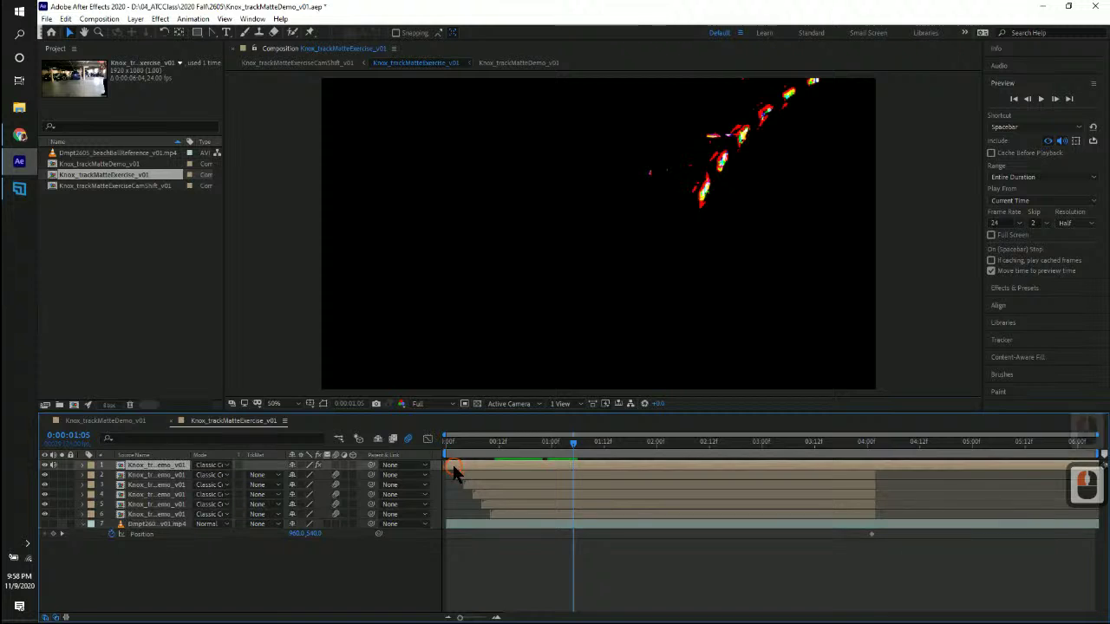
left_click(225, 465)
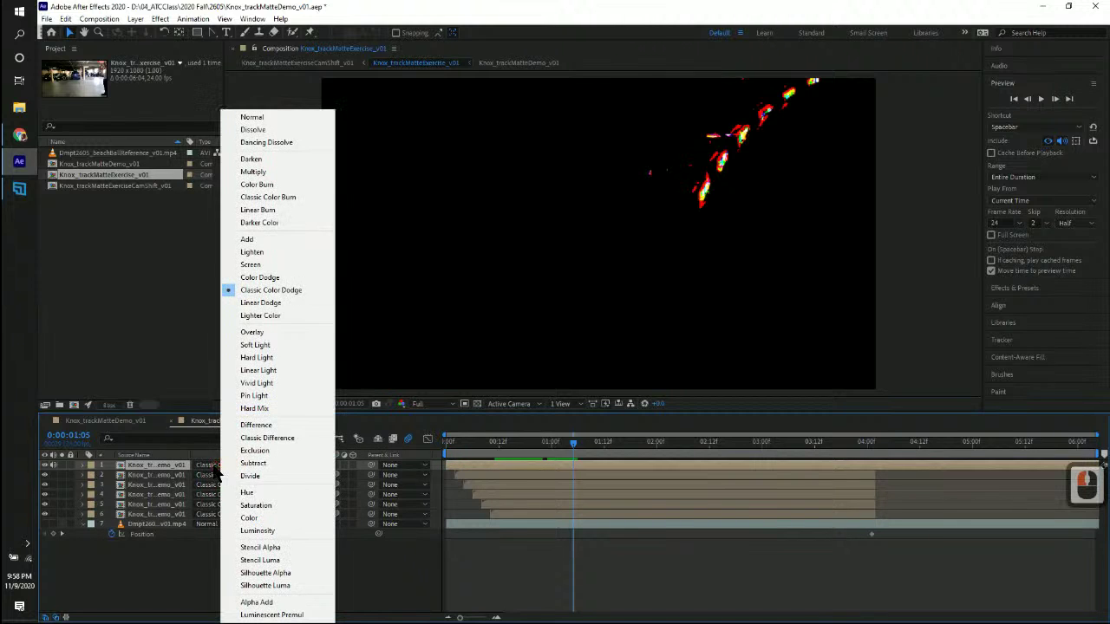
left_click(284, 118)
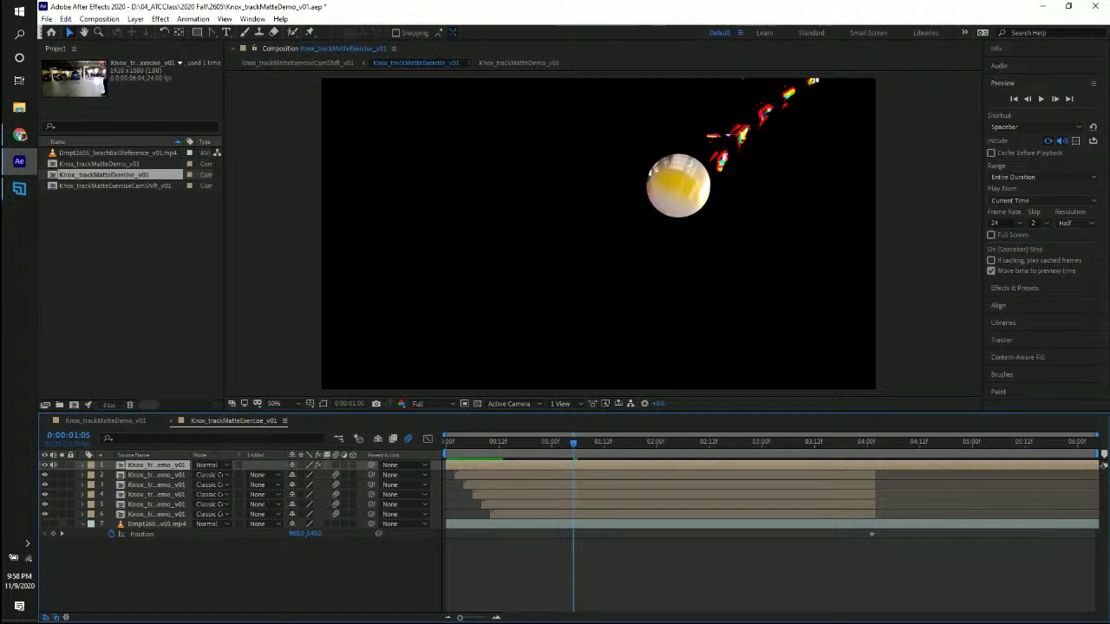
left_click_drag(572, 444, 424, 444)
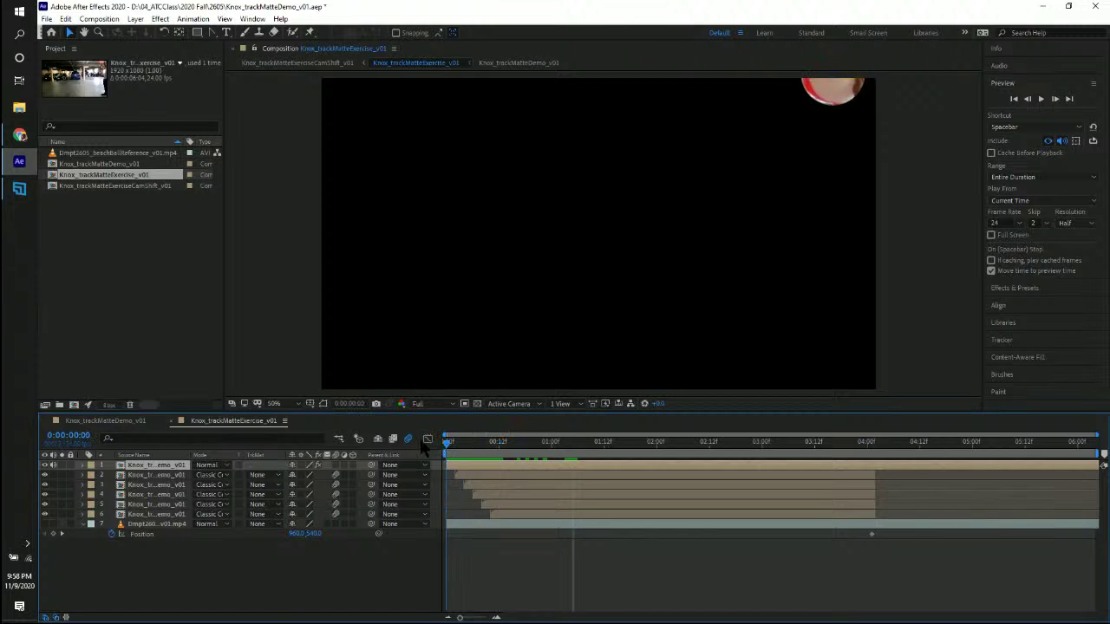
- Turn on the visibility of the garage footage layer and scrub the composition back and forth to 0:00:03:09
left_click(45, 523)
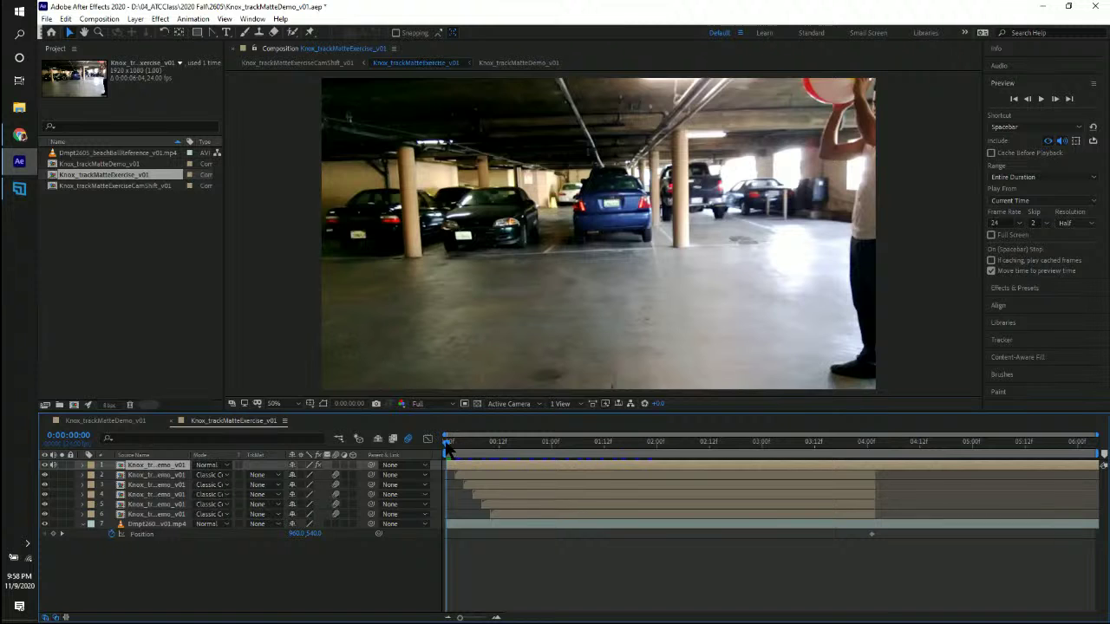
left_click_drag(446, 444, 700, 460)
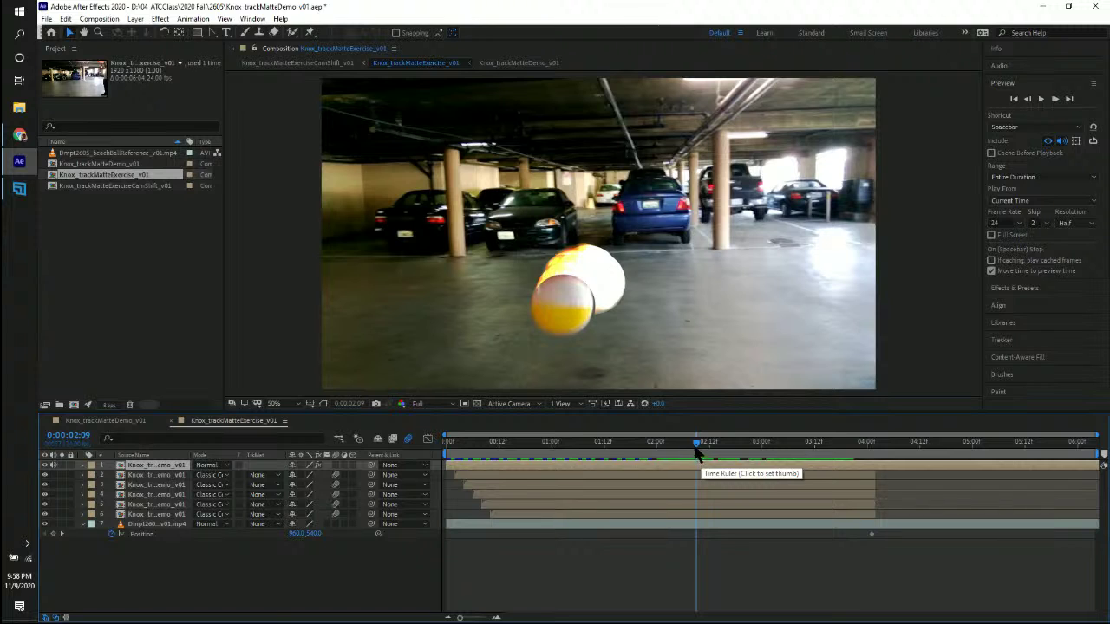
left_click_drag(699, 448, 626, 452)
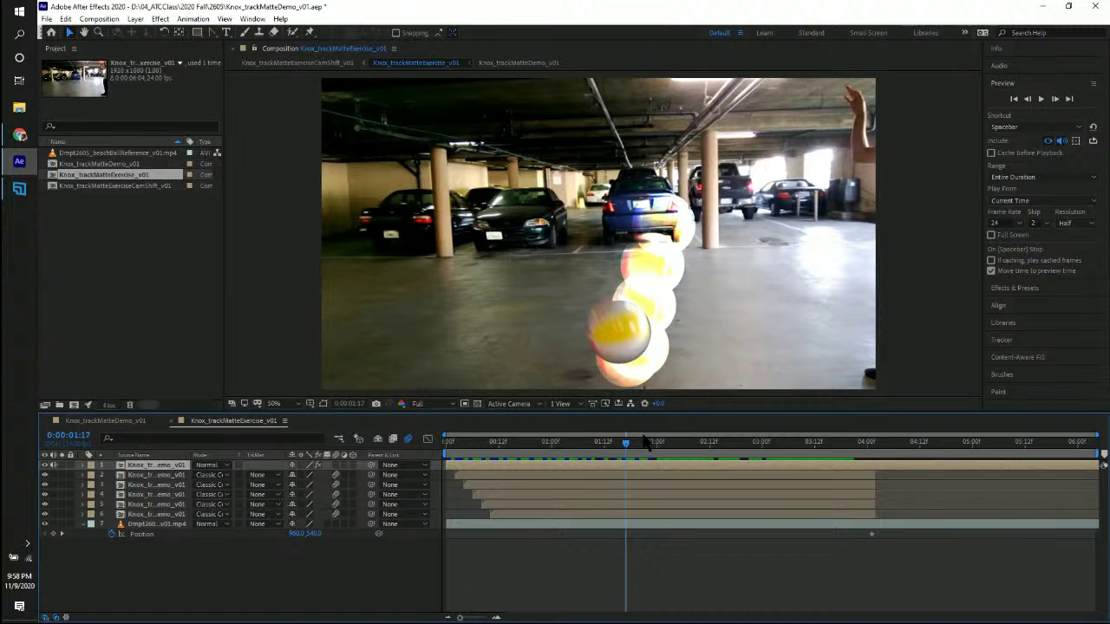
left_click_drag(626, 449, 690, 441)
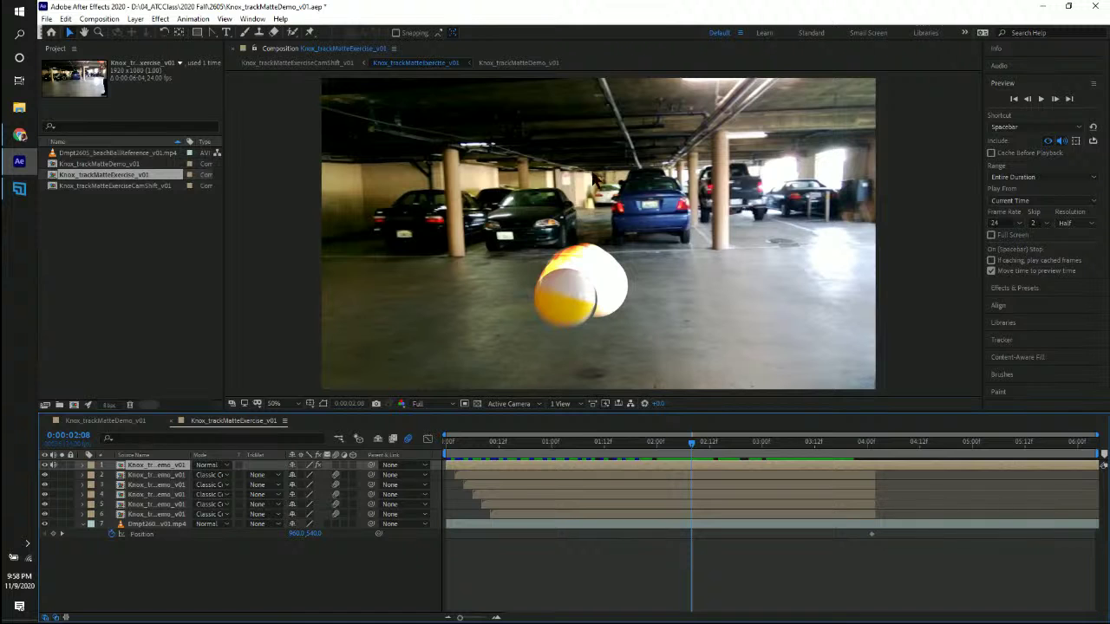
left_click_drag(692, 443, 801, 457)
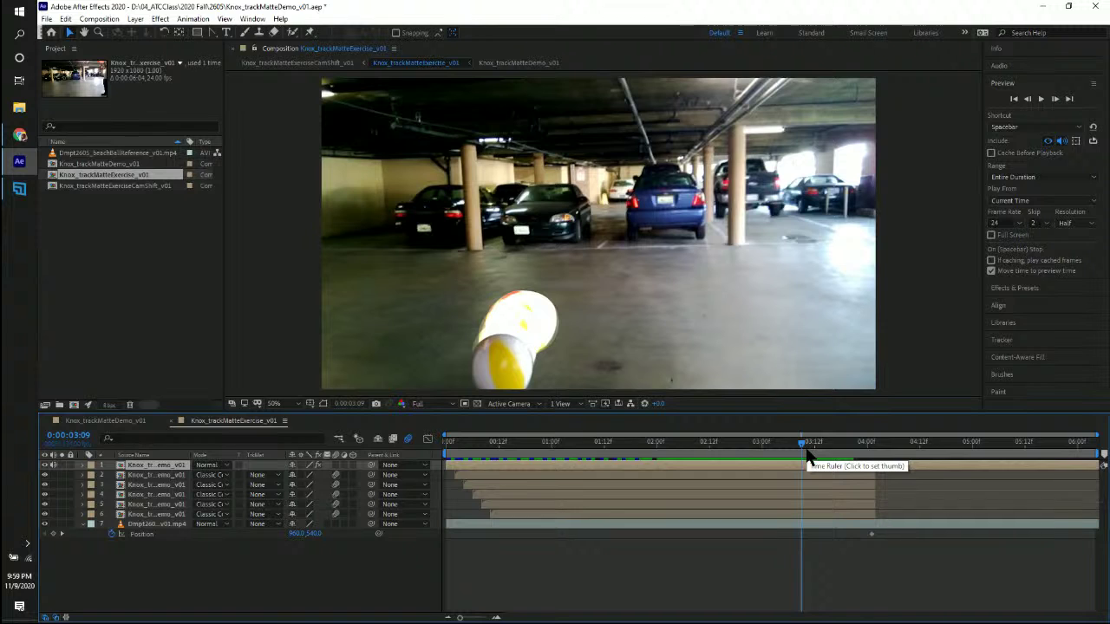
- Step back and forth frame by frame to compare the ball's position around 0:00:03:09, ending at 0:00:03:10
key("ctrl")
key("ctrl+Right")
key("ctrl+Left")
key("ctrl+Right")
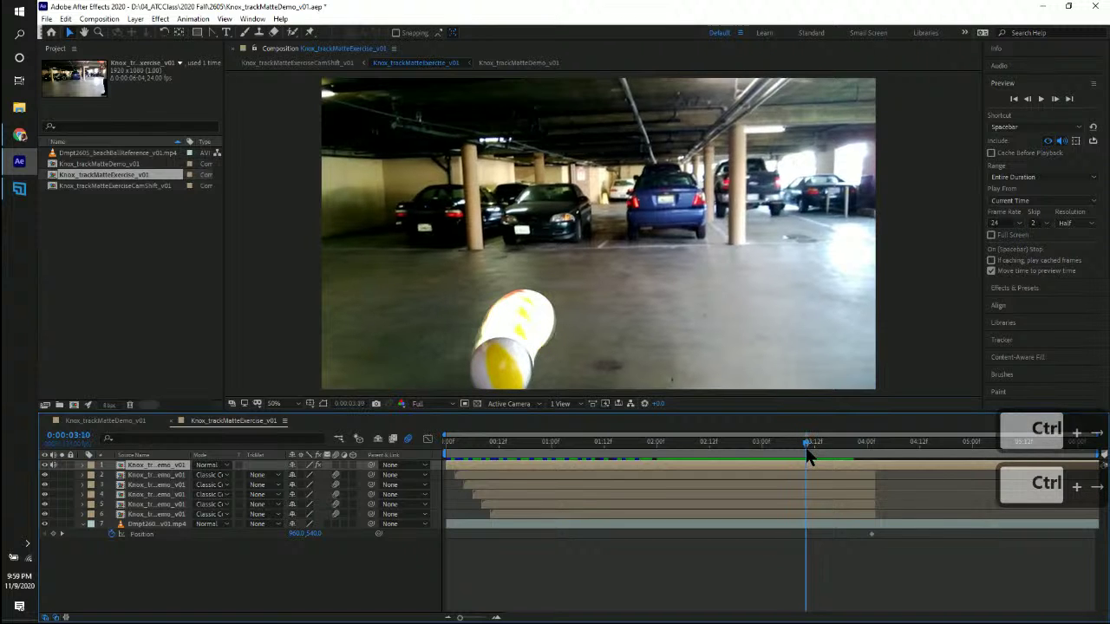
key("ctrl+Left")
key("ctrl+Right")
key("ctrl+Right")
key("ctrl+Left")
key("ctrl+Left")
key("ctrl+Left")
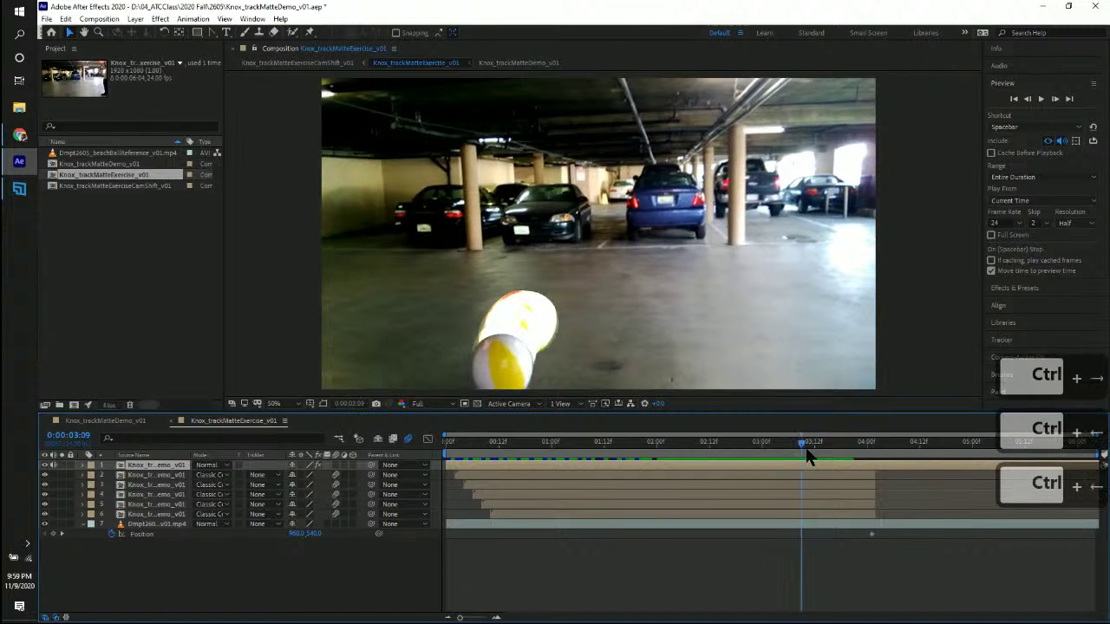
key("ctrl+Right")
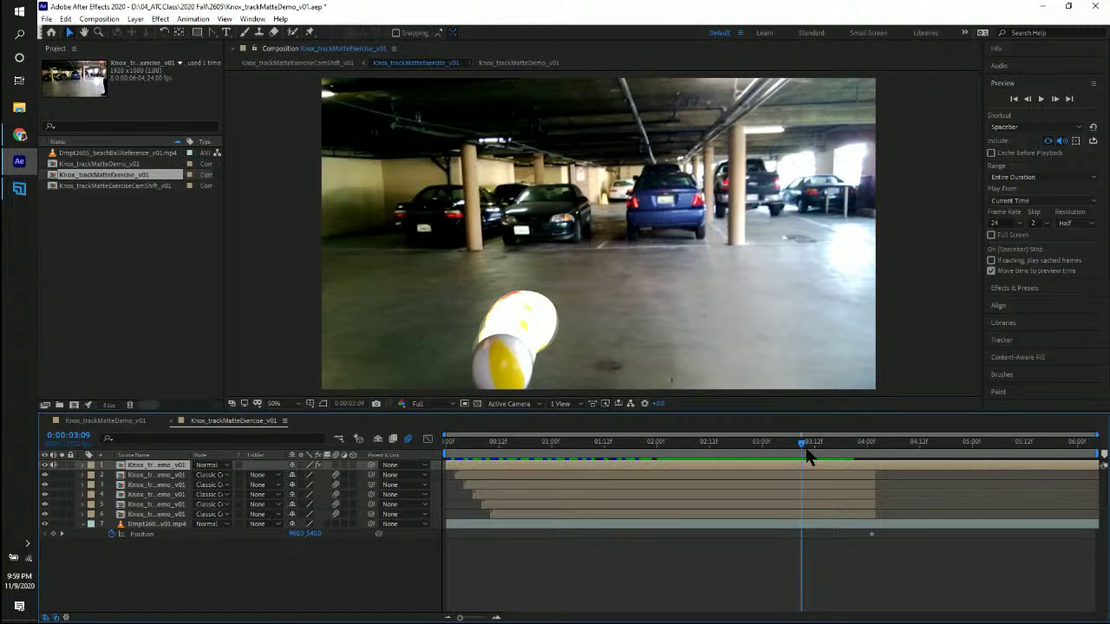
key("ctrl+Right")
key("ctrl+Left")
key("ctrl+Right")
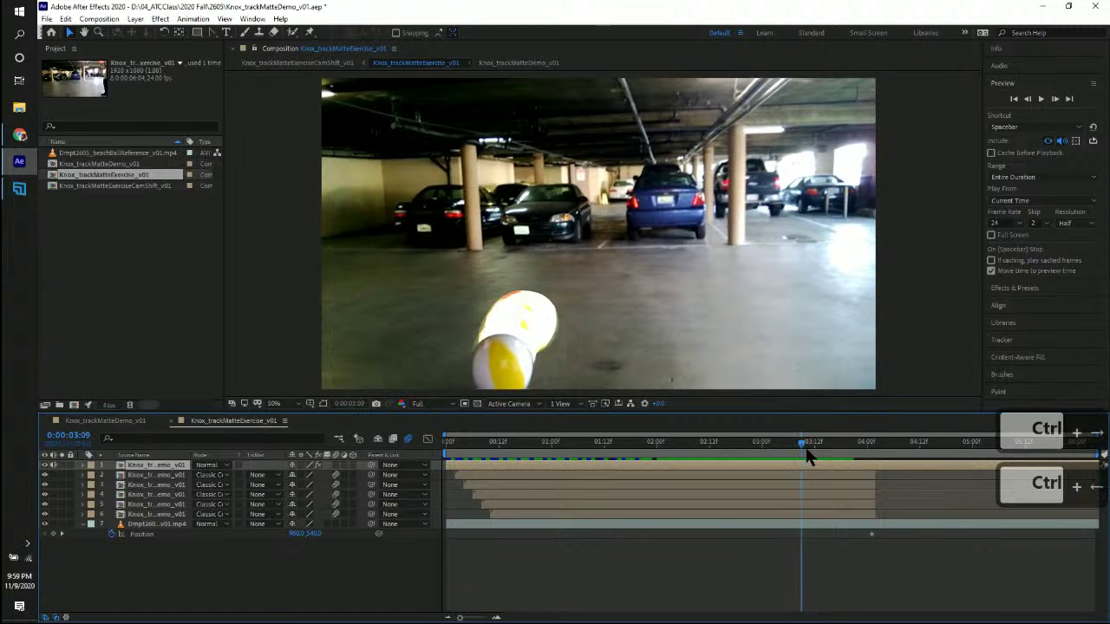
key("ctrl+Right")
key("ctrl+Left")
key("ctrl+Right")
key("ctrl+Left")
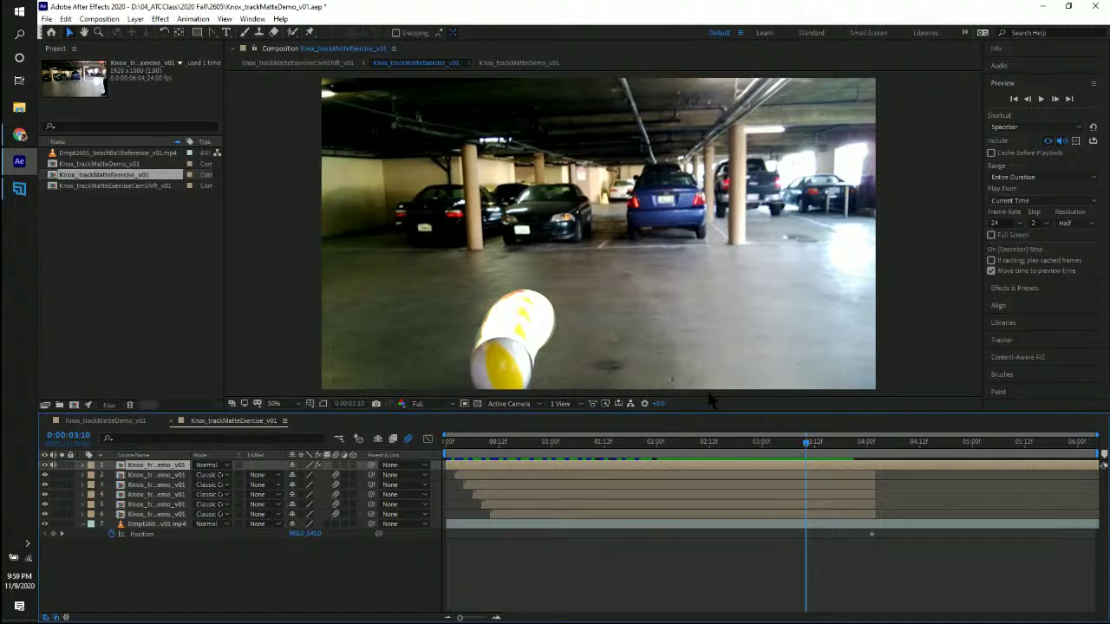
left_click(786, 466)
left_click(522, 467)
right_click(784, 466)
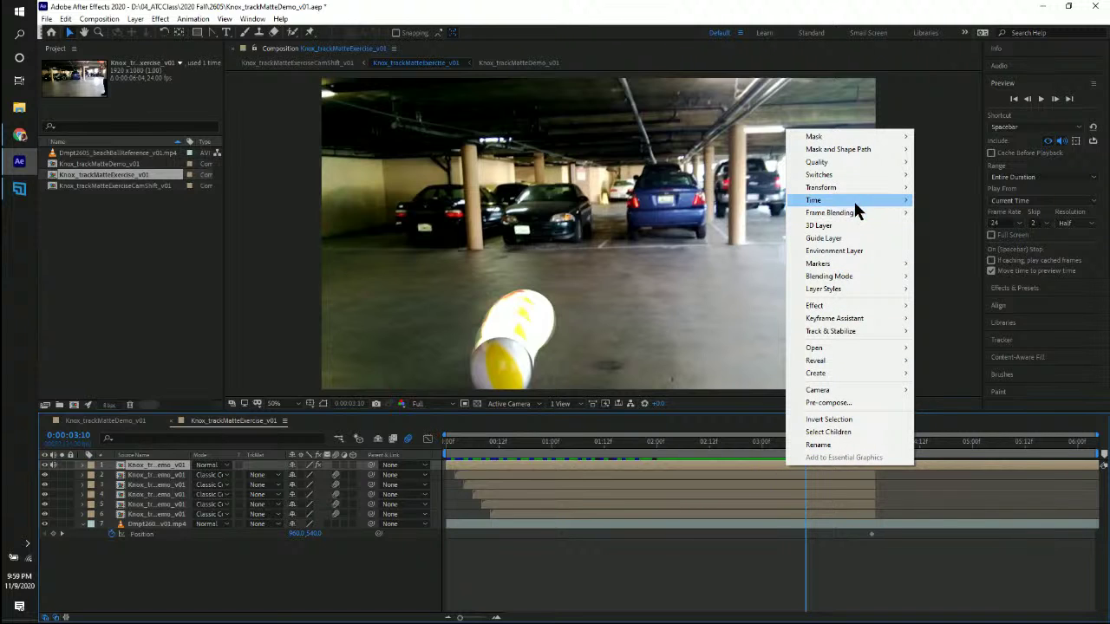
mouse_move(854, 202)
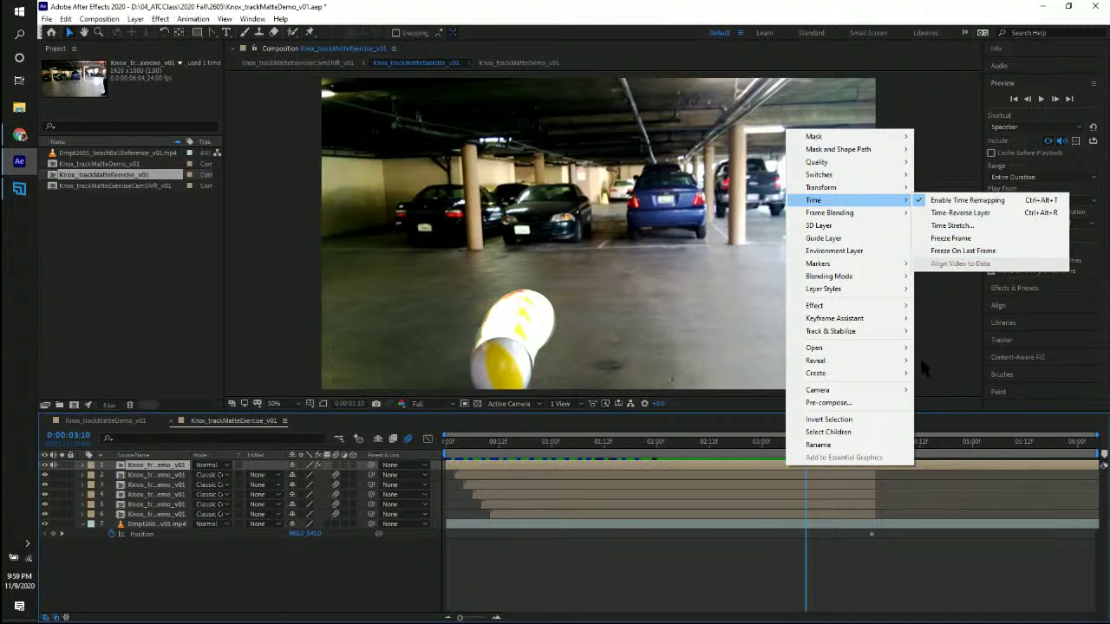
left_click(800, 470)
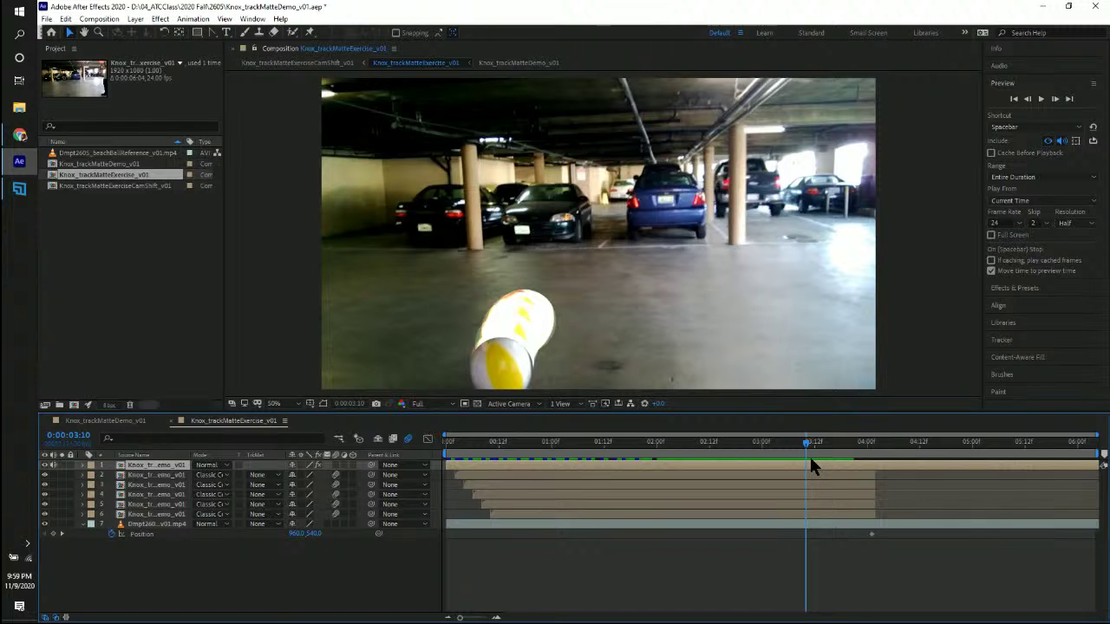
- Split the top ball layer at 0:00:03:10 and delete the part after the split
key("ctrl+shift+d")
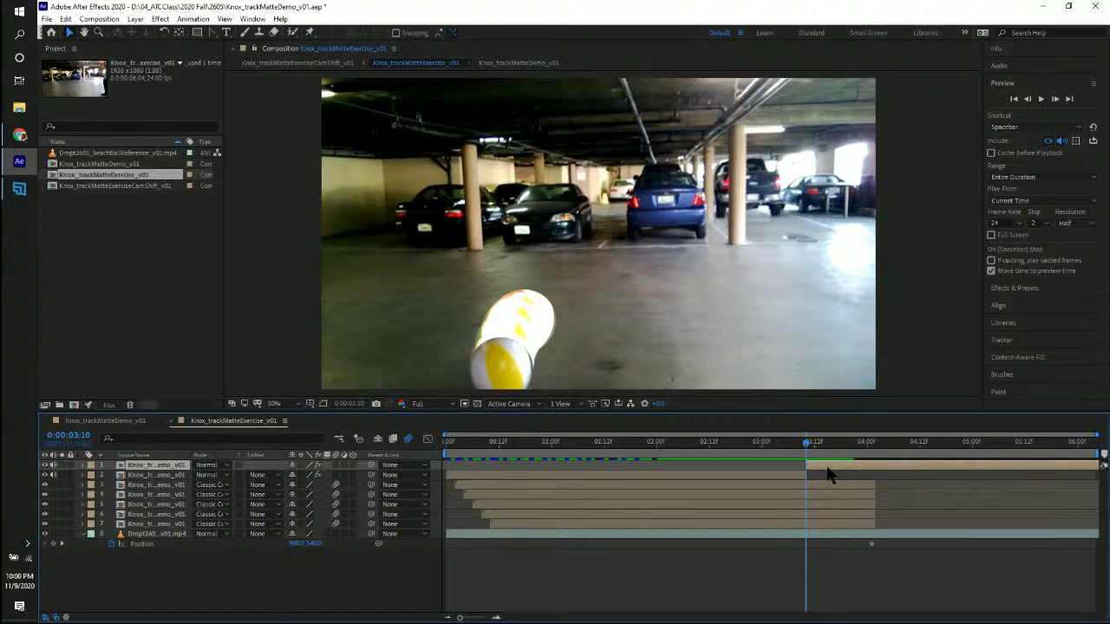
left_click(828, 474)
key("Delete")
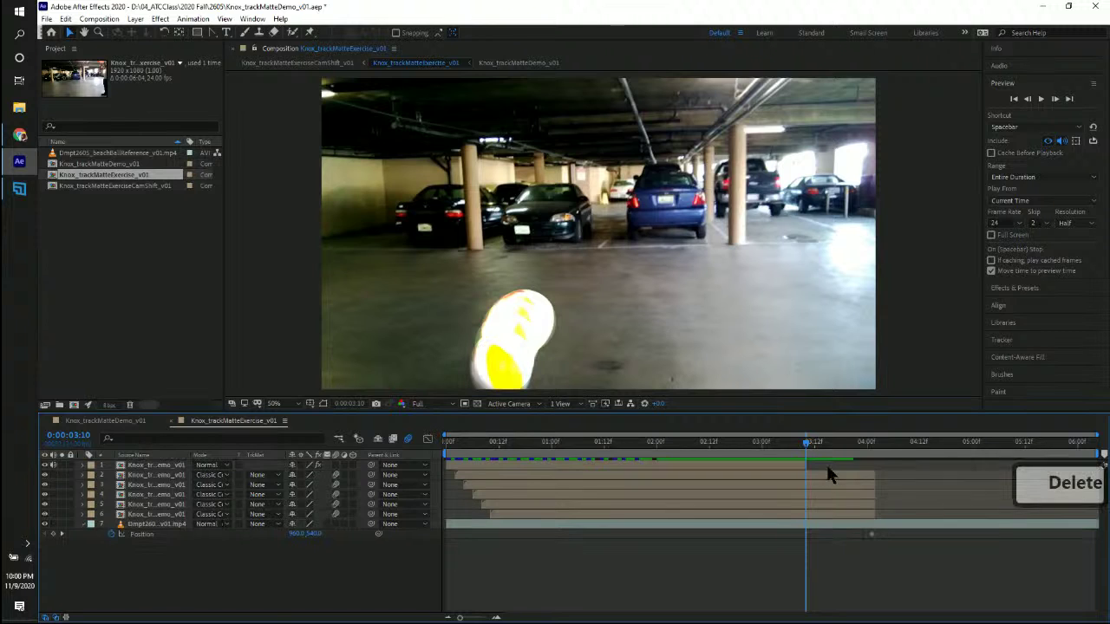
- Apply Freeze On Last Frame to the trimmed top ball layer and scrub to 0:00:05:09 to check the hold
left_click(790, 469)
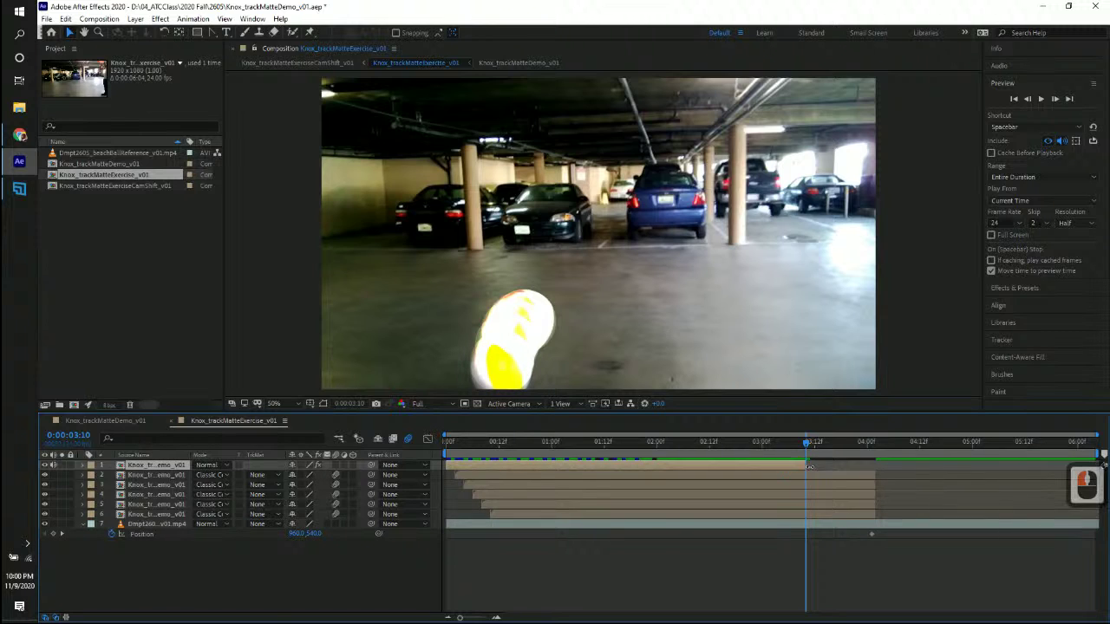
right_click(798, 471)
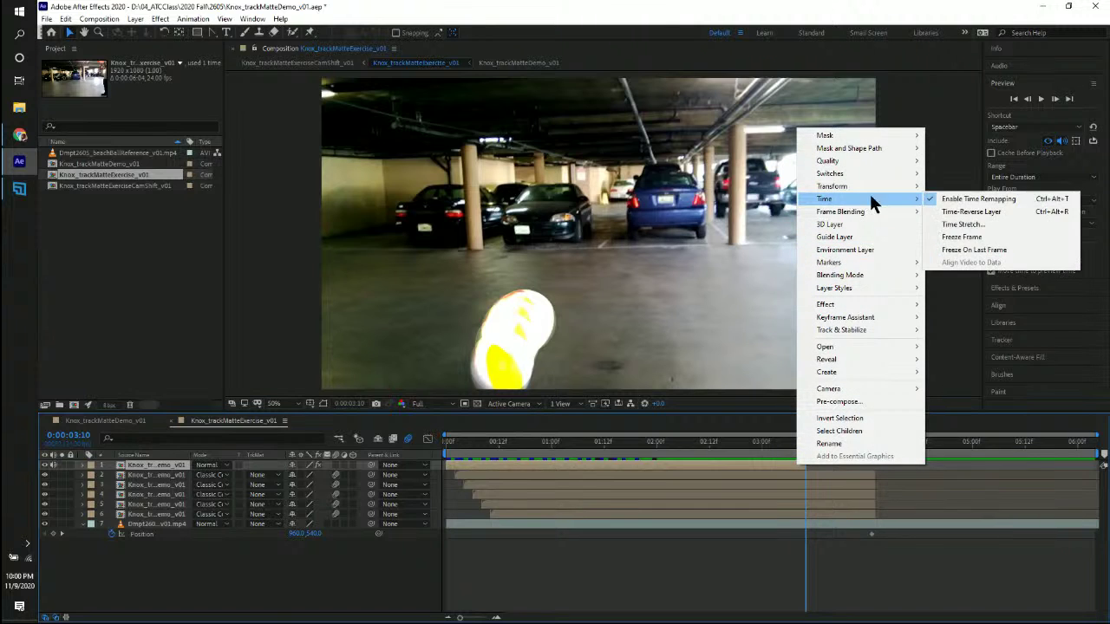
left_click(969, 251)
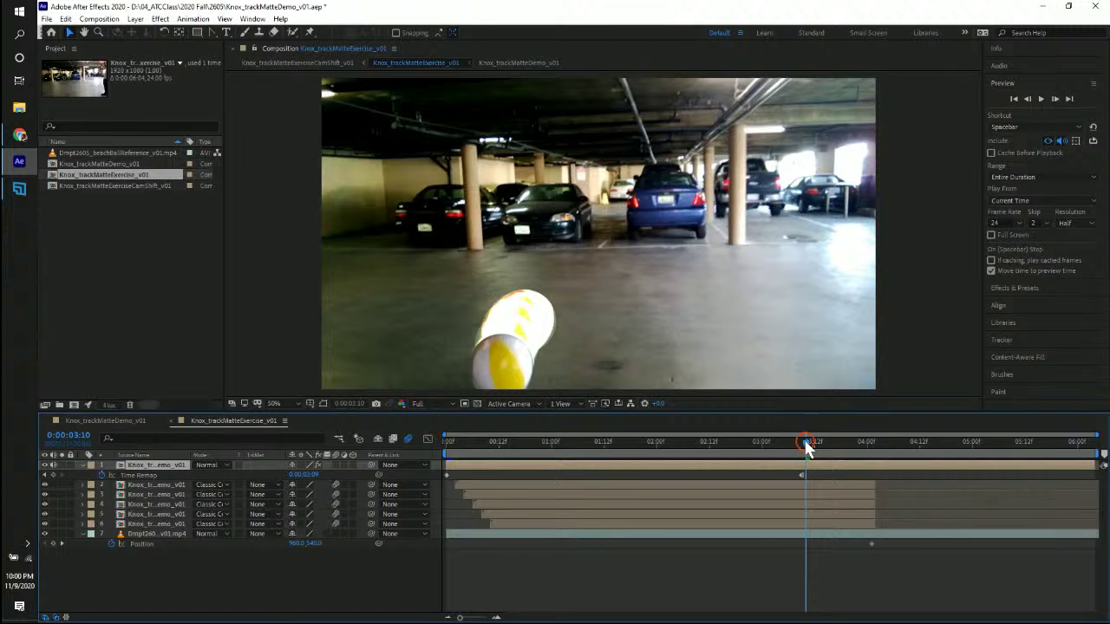
left_click_drag(806, 447, 1011, 442)
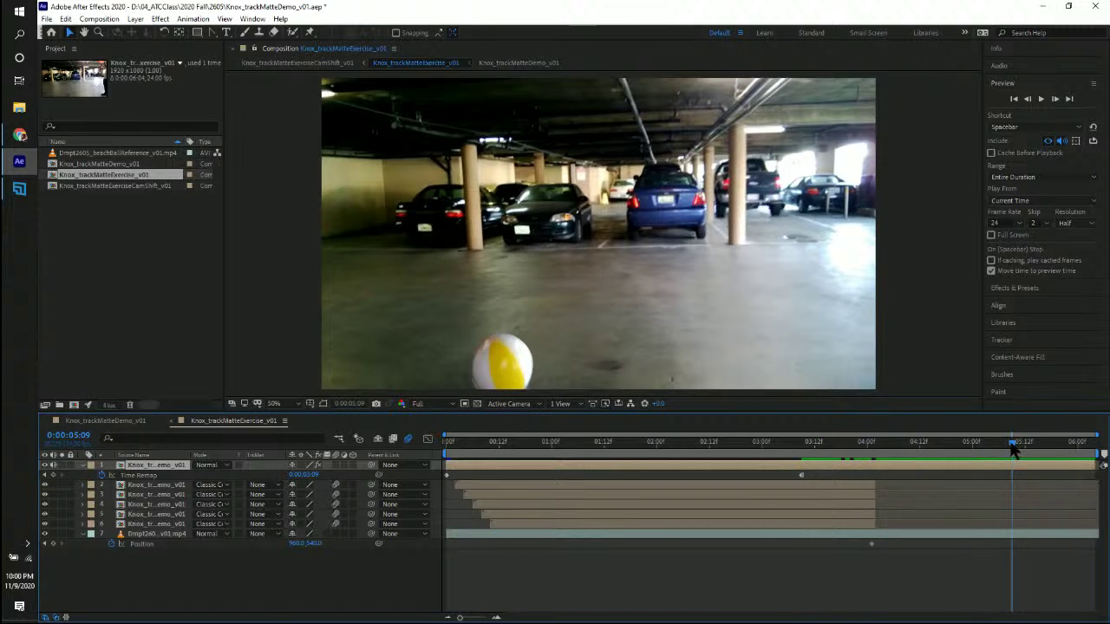
key("space")
left_click(921, 464)
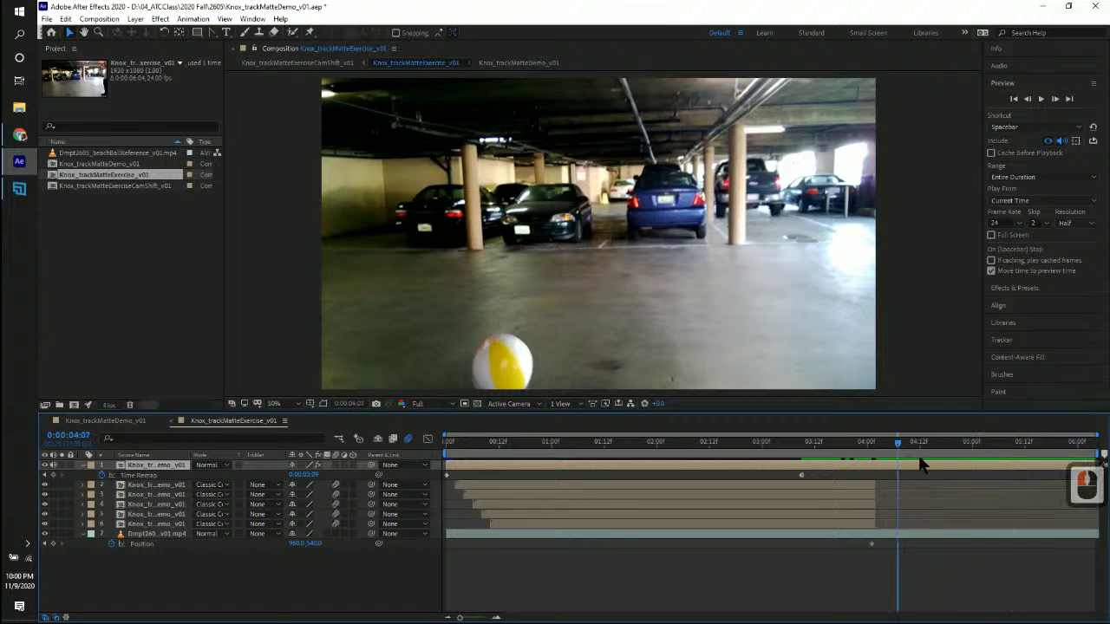
- Split the garage footage layer at 0:00:03:09 and delete the part after the split
left_click(846, 536)
left_click(801, 442, "shift")
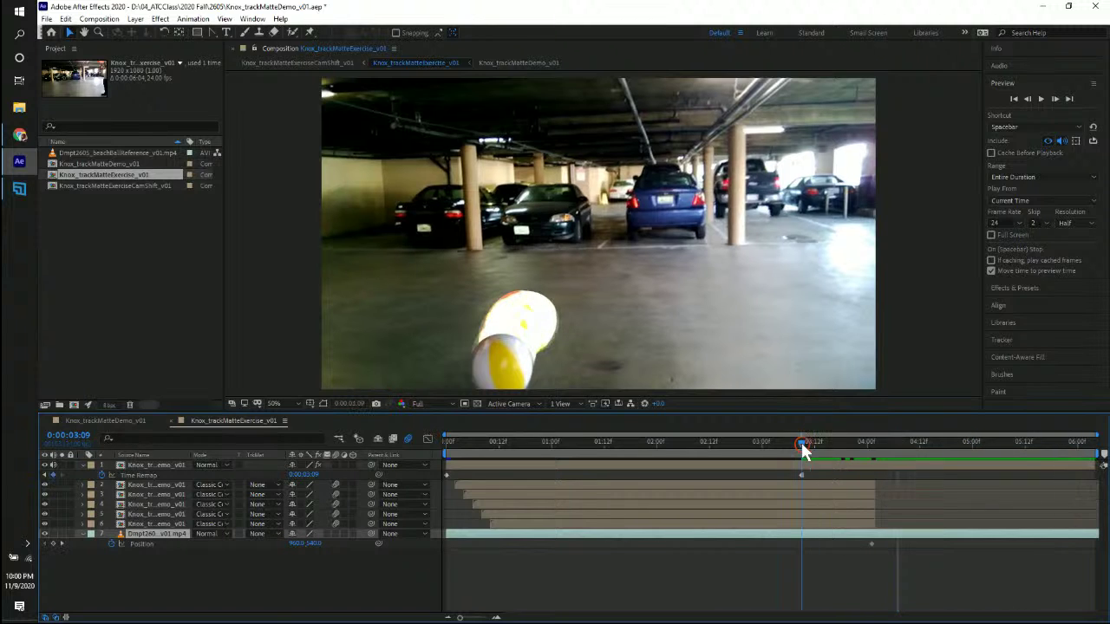
left_click(803, 465, "shift")
left_click_drag(801, 443, 801, 442)
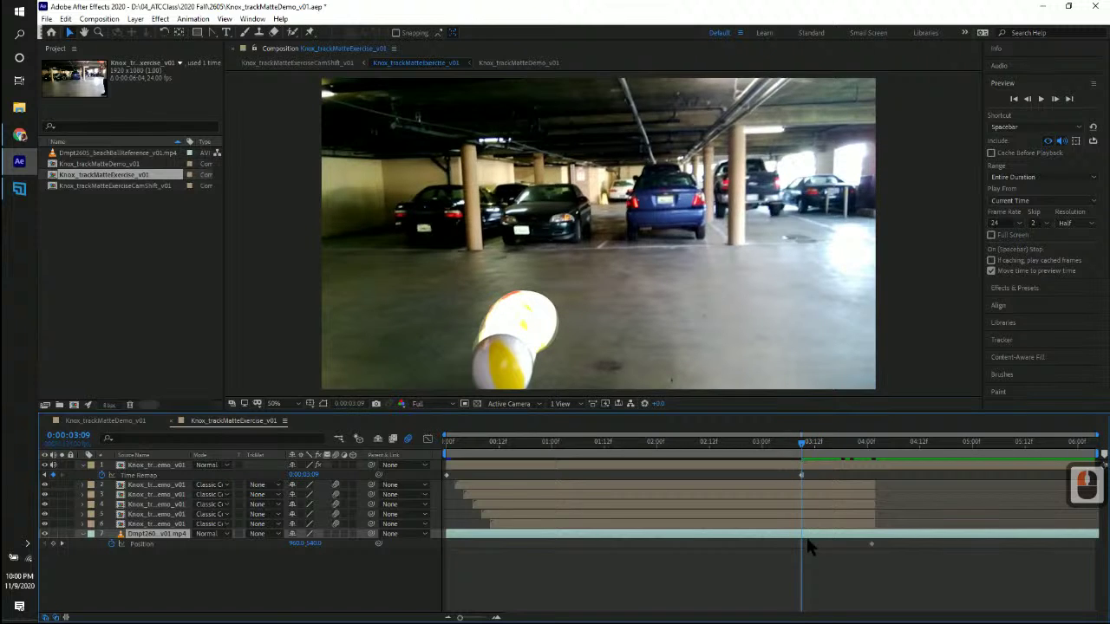
key("ctrl+shift+d")
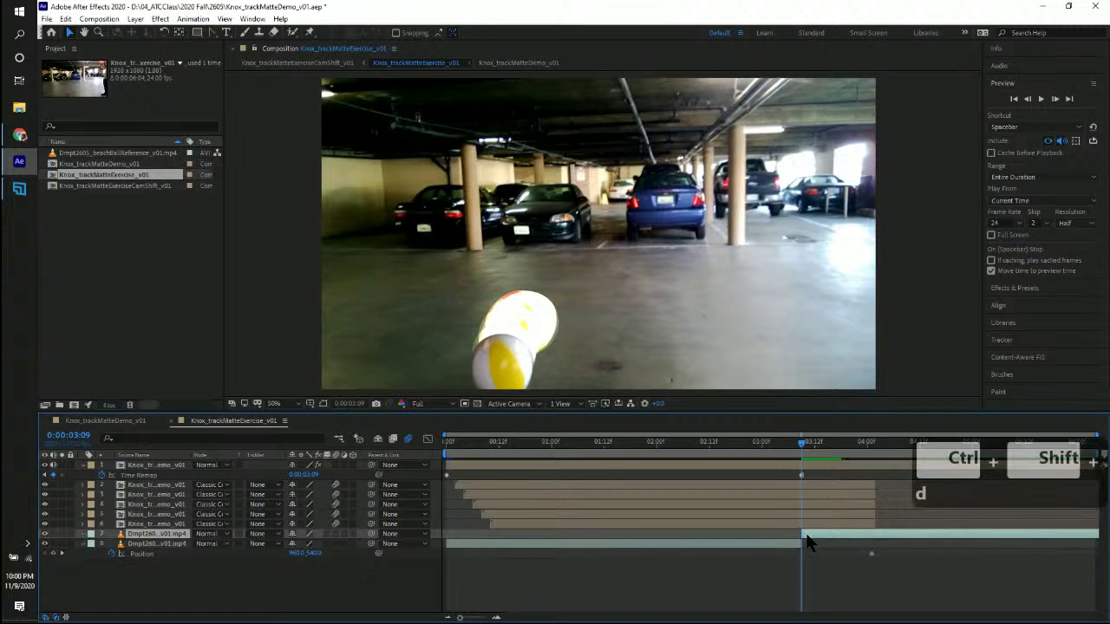
left_click(806, 538)
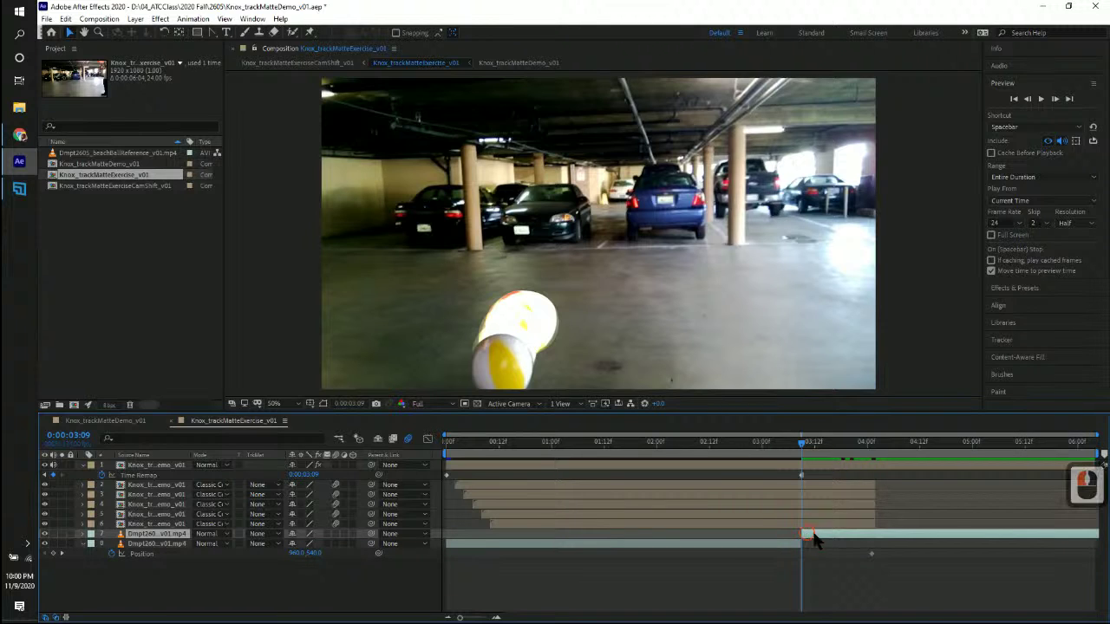
key("Delete")
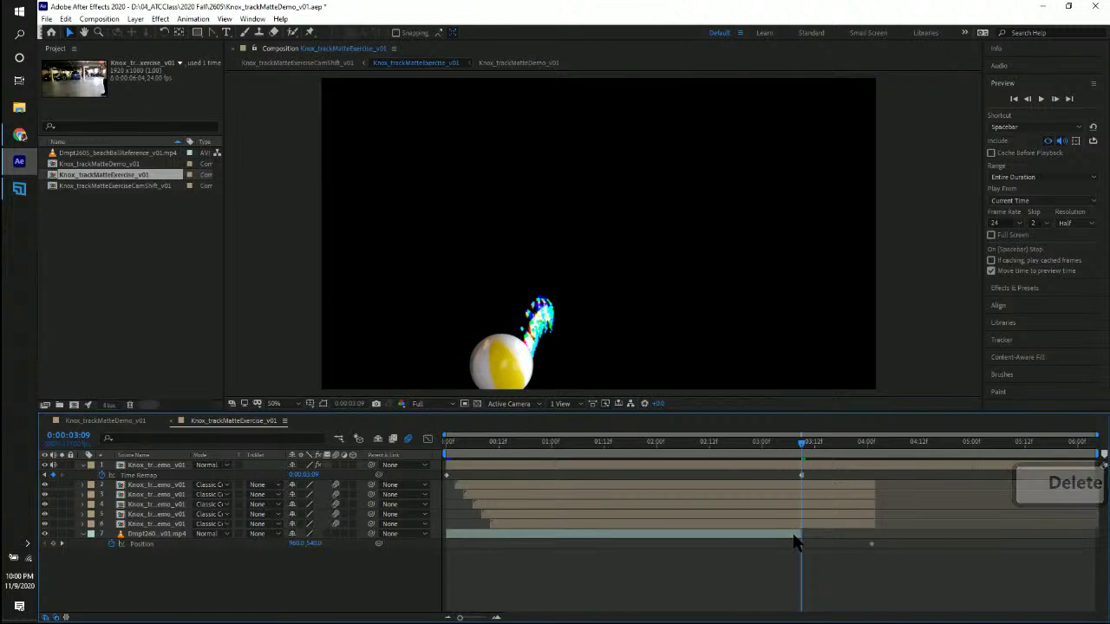
- Apply Freeze On Last Frame to the trimmed garage footage layer, then undo and redo the last change
left_click(798, 534)
right_click(795, 536)
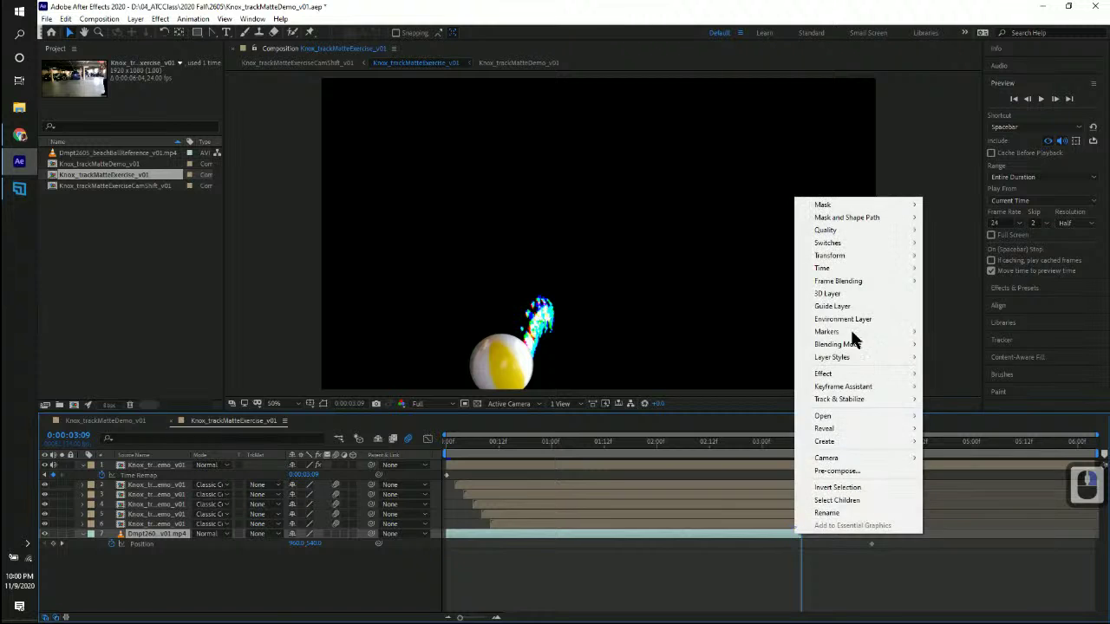
mouse_move(855, 267)
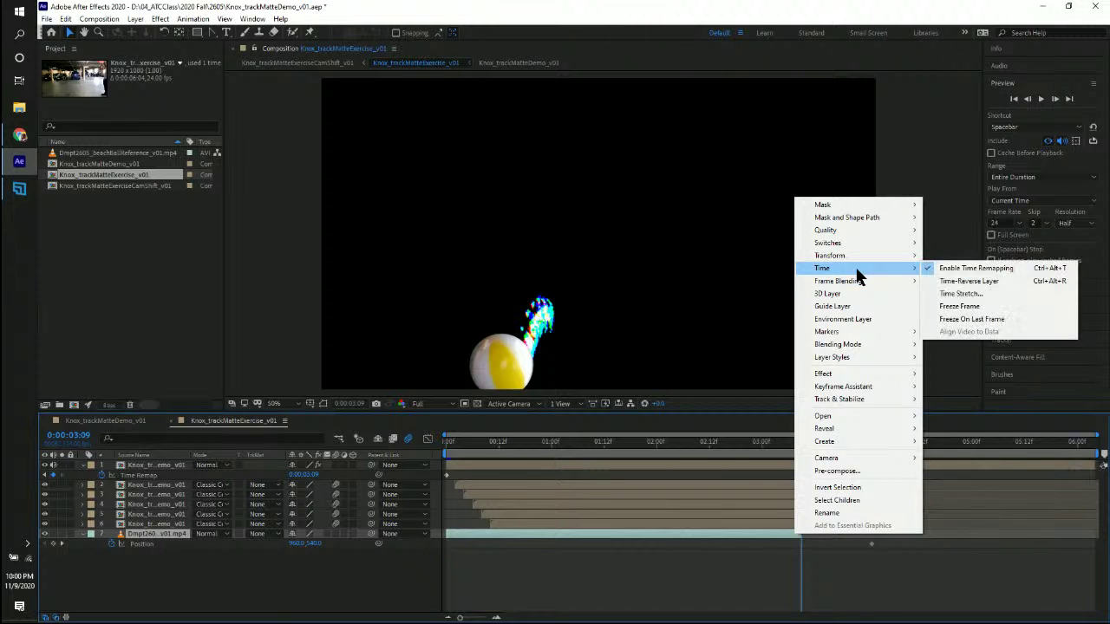
left_click(969, 321)
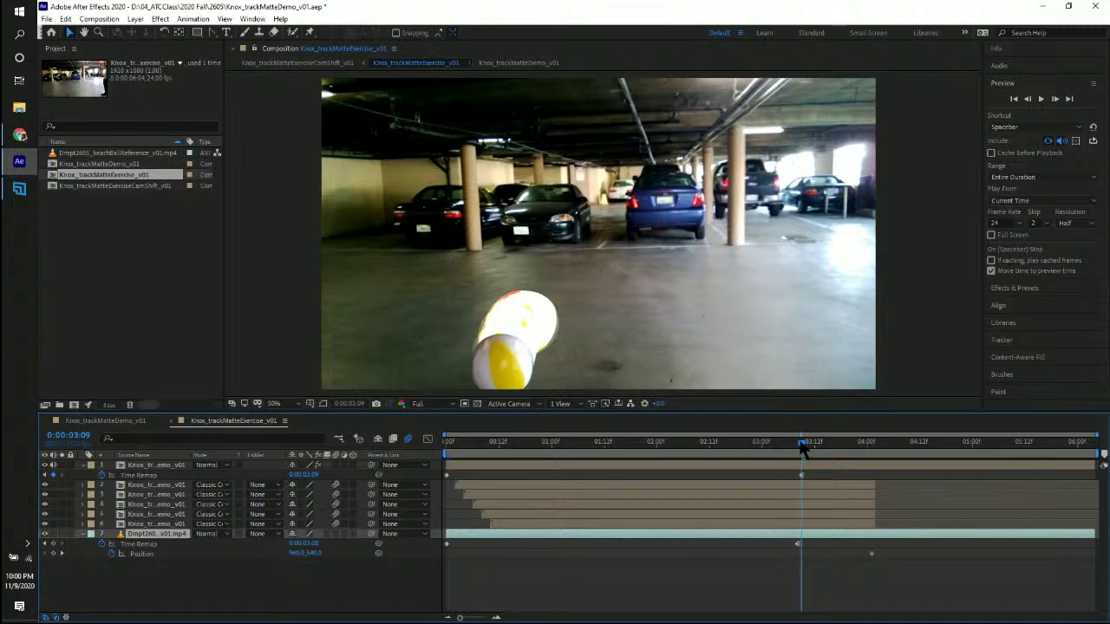
key("ctrl+z")
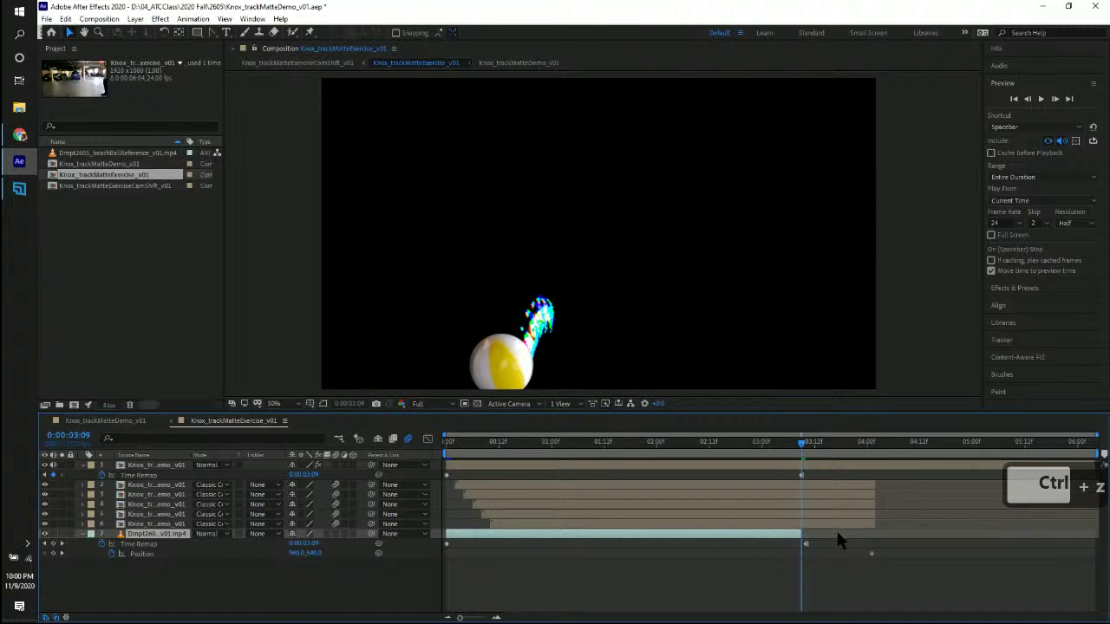
key("ctrl+shift+z")
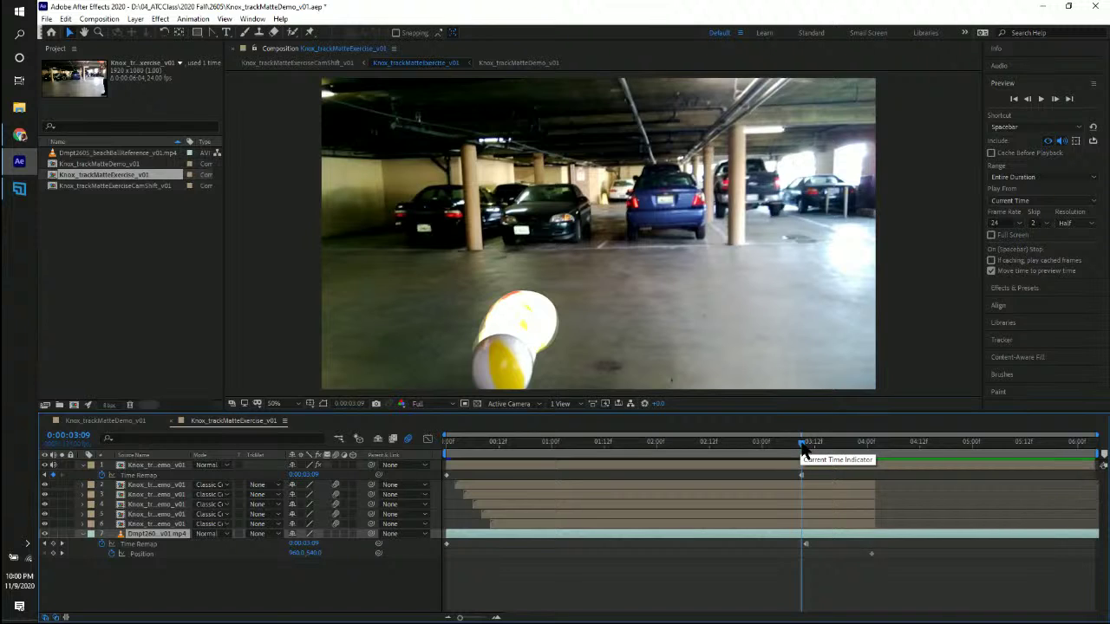
- Split the garage footage layer at 0:00:03:08 and delete the part after the split
key("ctrl+Right")
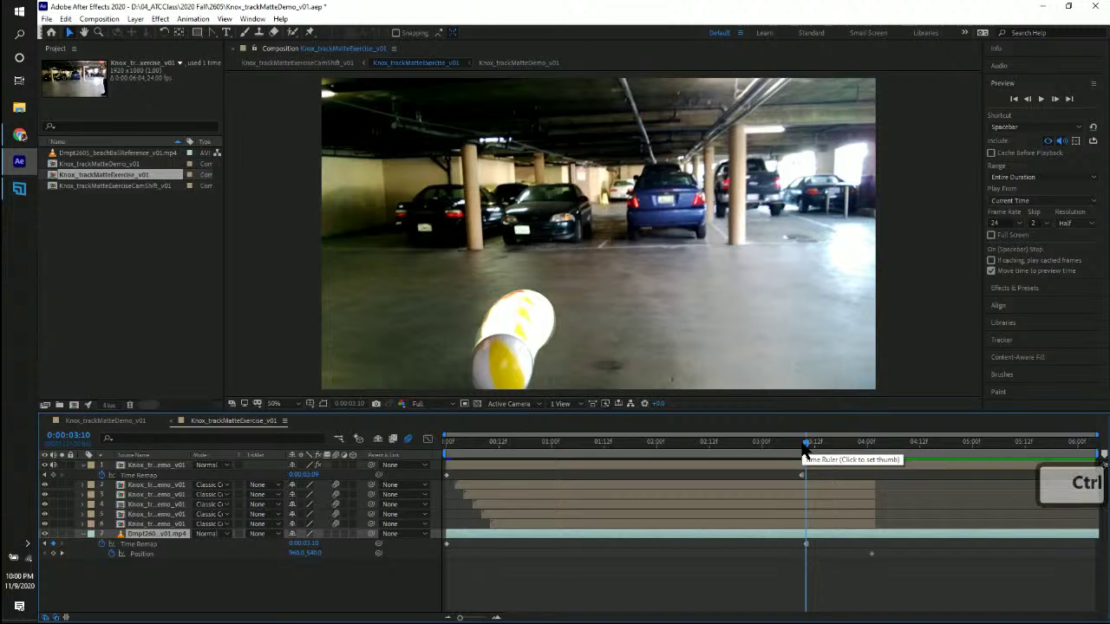
key("ctrl+Left")
key("ctrl+Left")
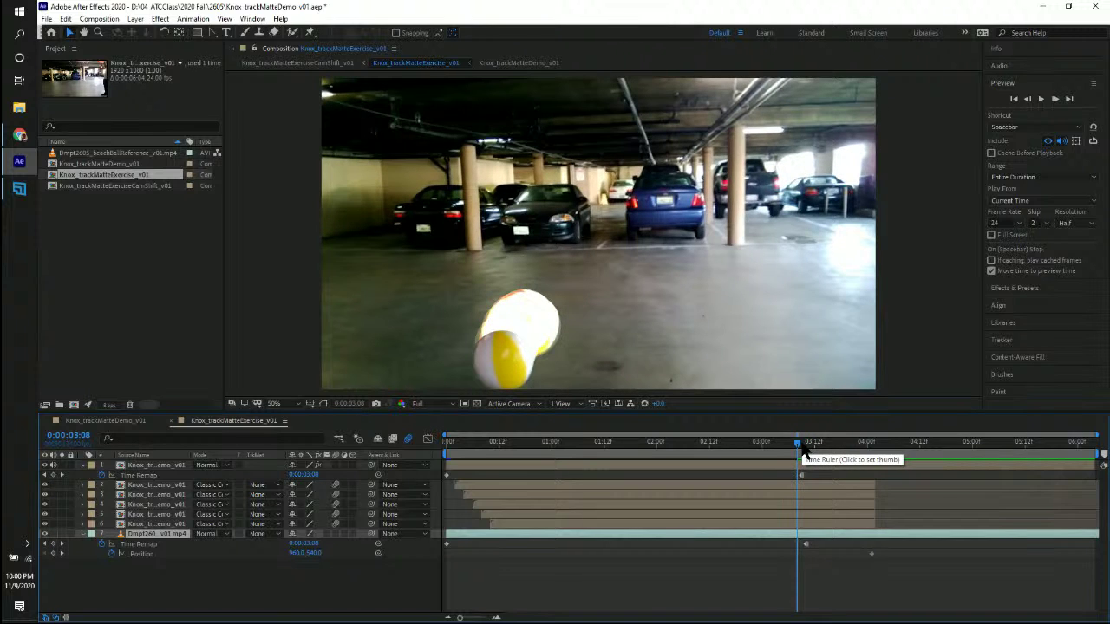
key("ctrl+shift+d")
left_click(805, 537)
key("Delete")
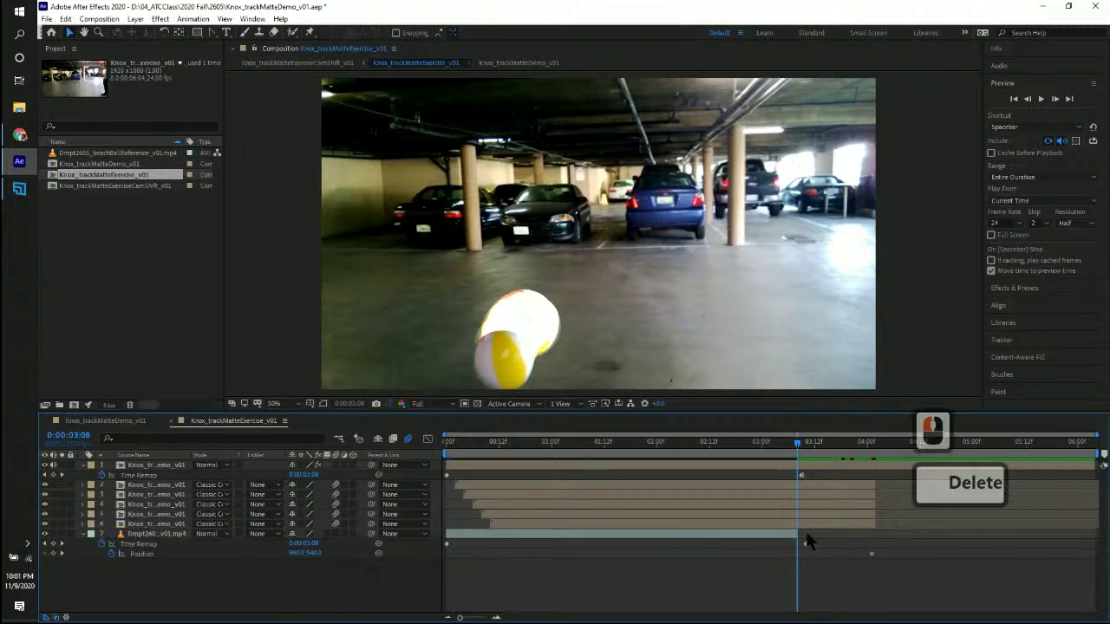
- Apply Freeze On Last Frame to the garage footage layer trimmed at 0:00:03:08
right_click(791, 539)
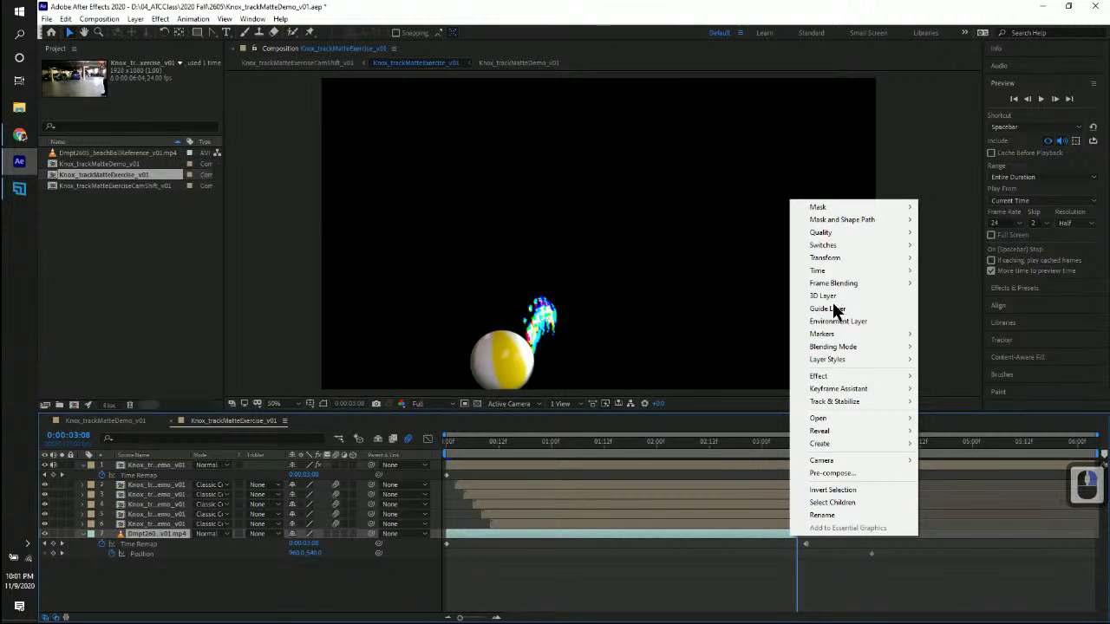
mouse_move(860, 271)
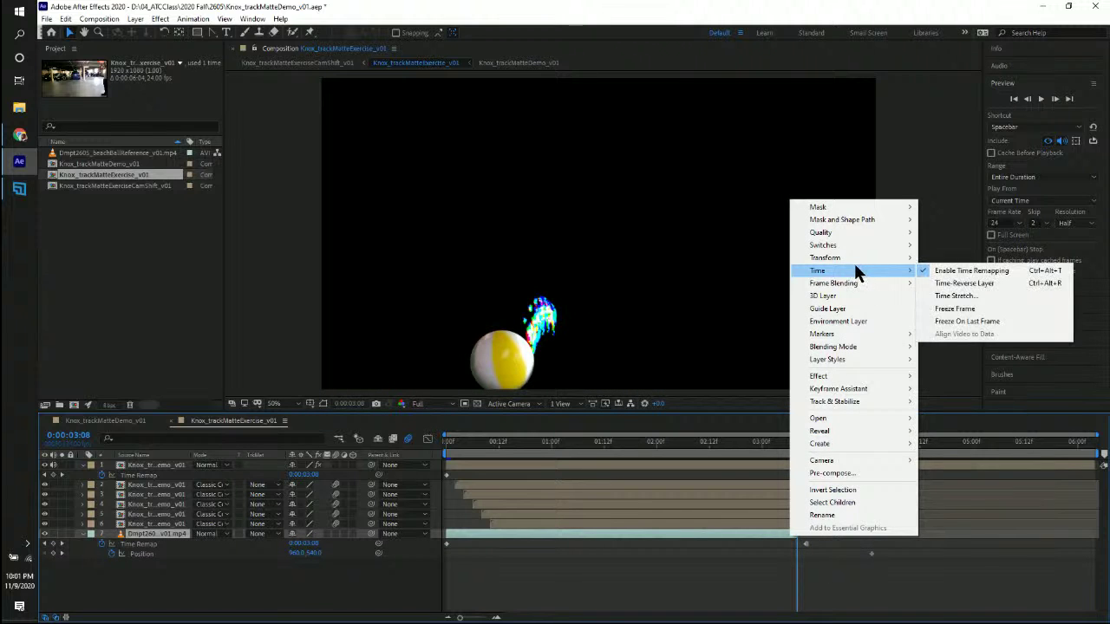
left_click(960, 321)
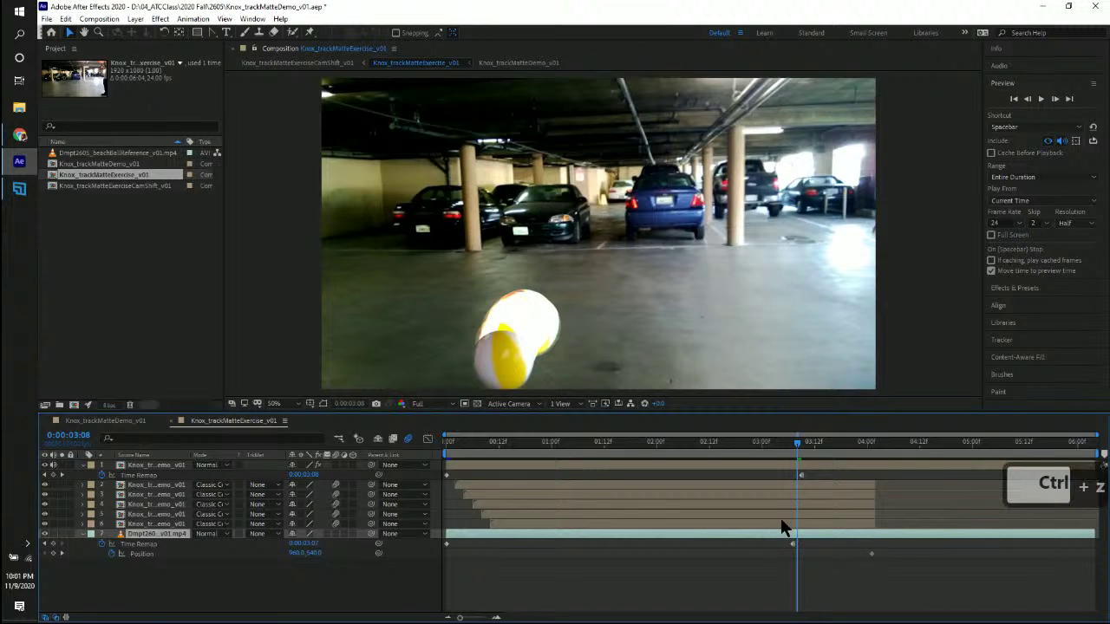
- Undo the freeze and trim edits on the garage footage layer, stepping back and redoing up to the top ball layer's freeze
key("ctrl+shift+d")
key("ctrl+z")
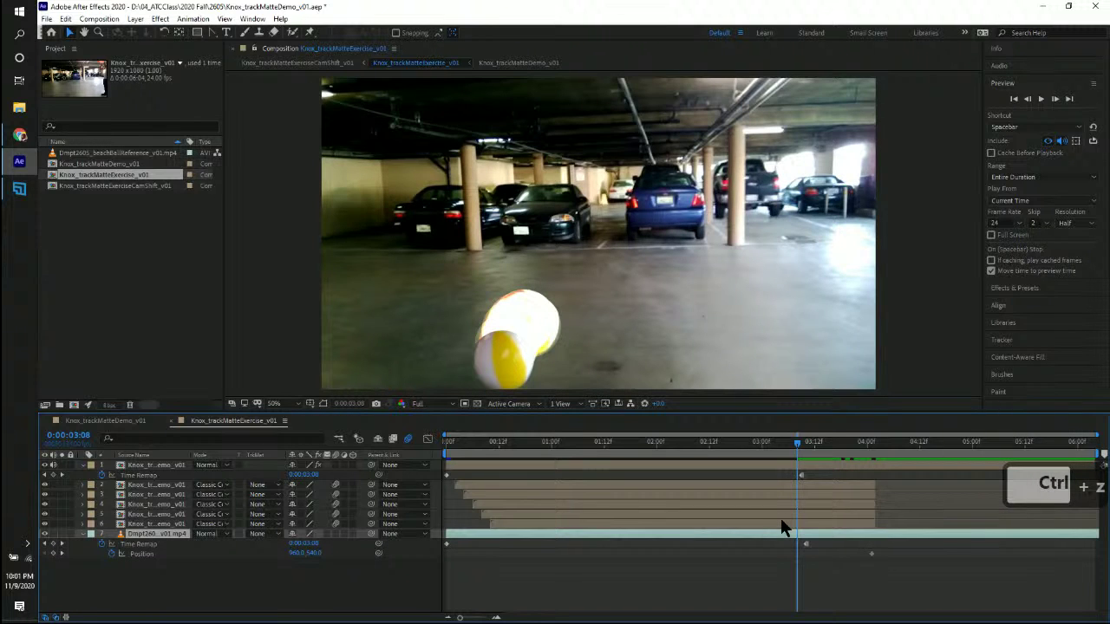
key("ctrl+z")
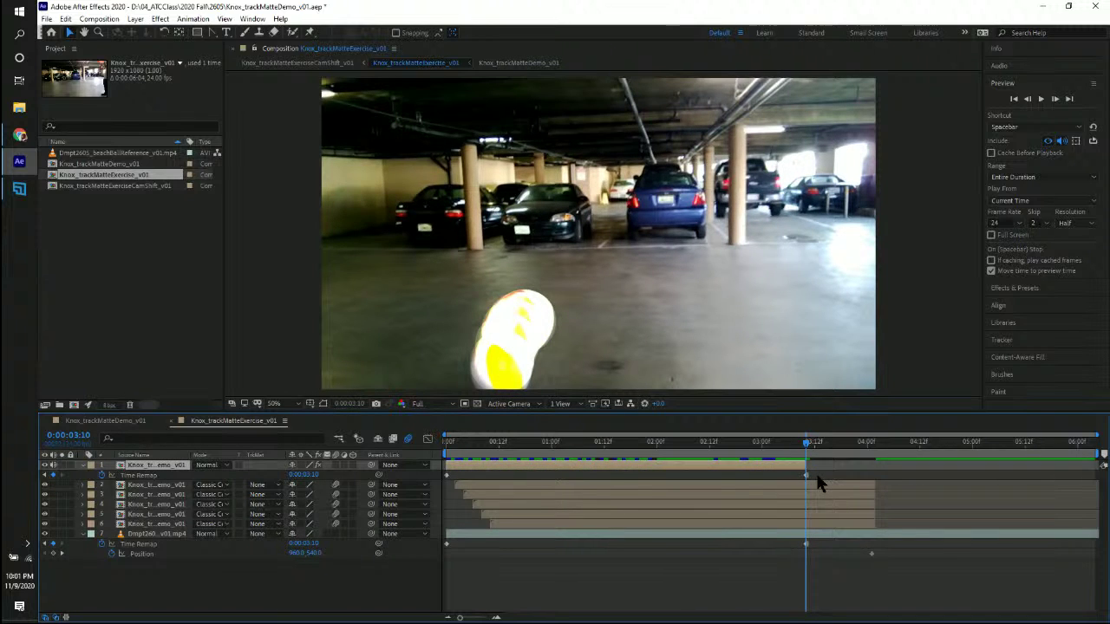
key("ctrl+shift+z")
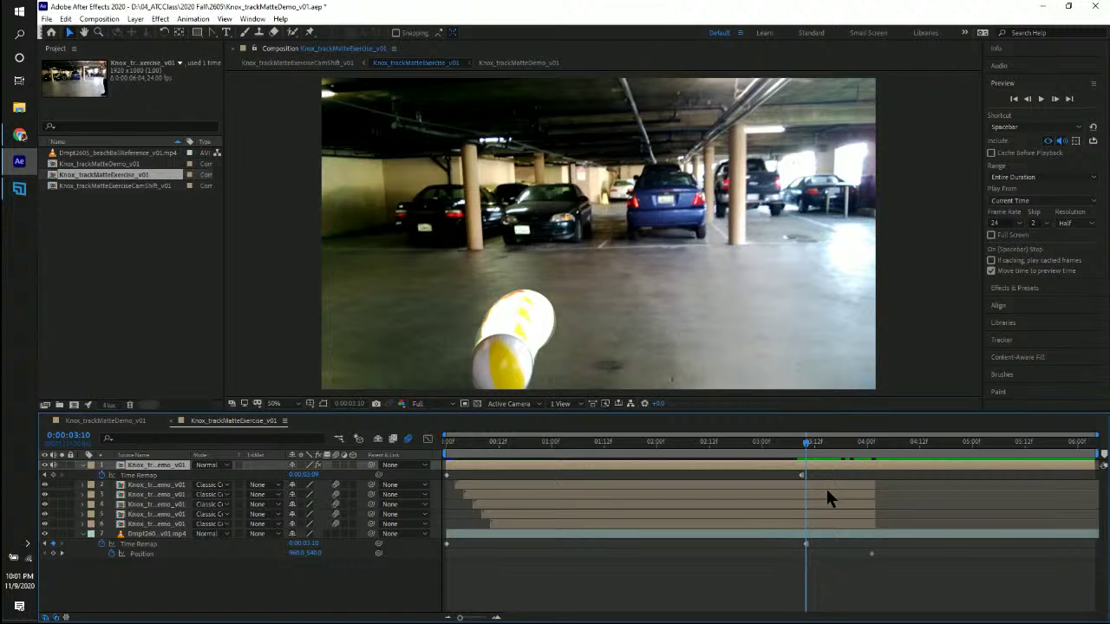
- Split the garage footage layer at 0:00:03:10 and delete the part after the split
left_click(798, 534)
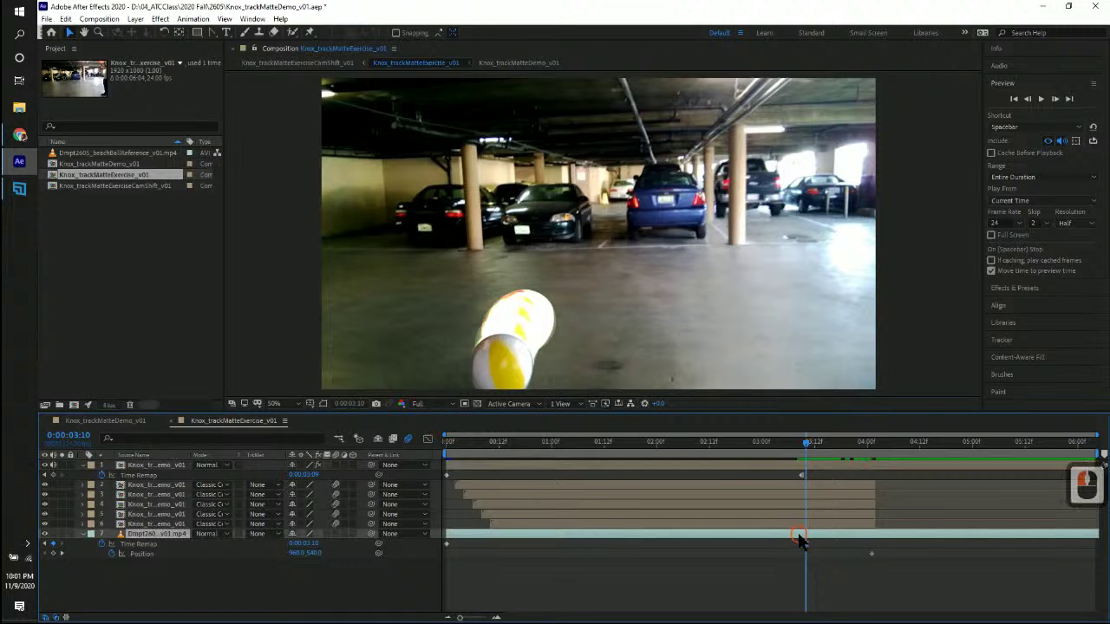
right_click(797, 534)
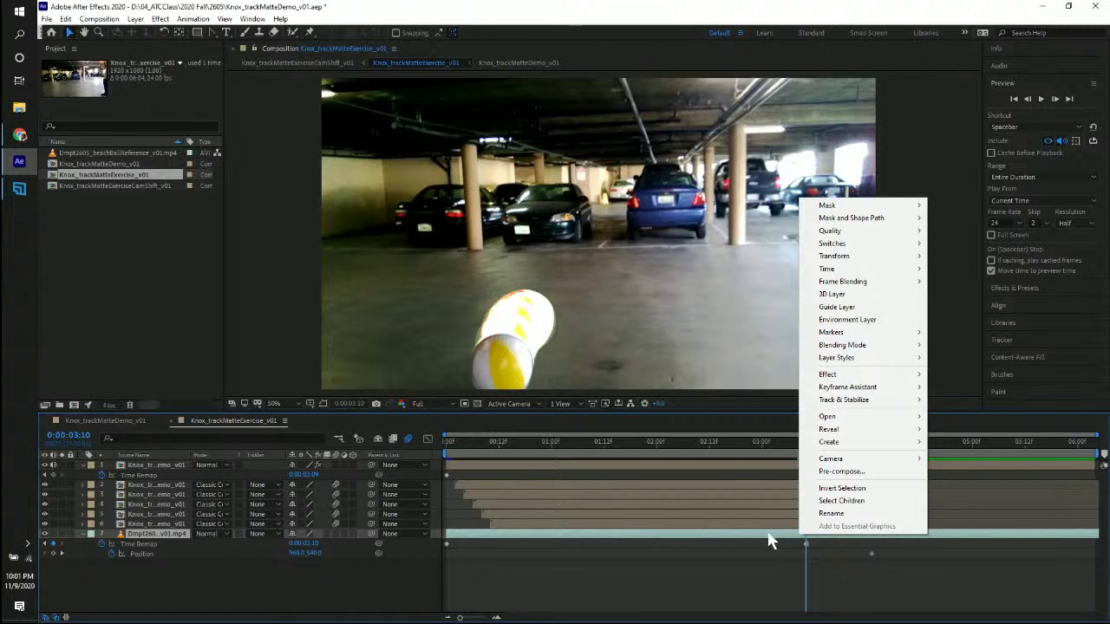
key("Escape")
key("ctrl+shift+d")
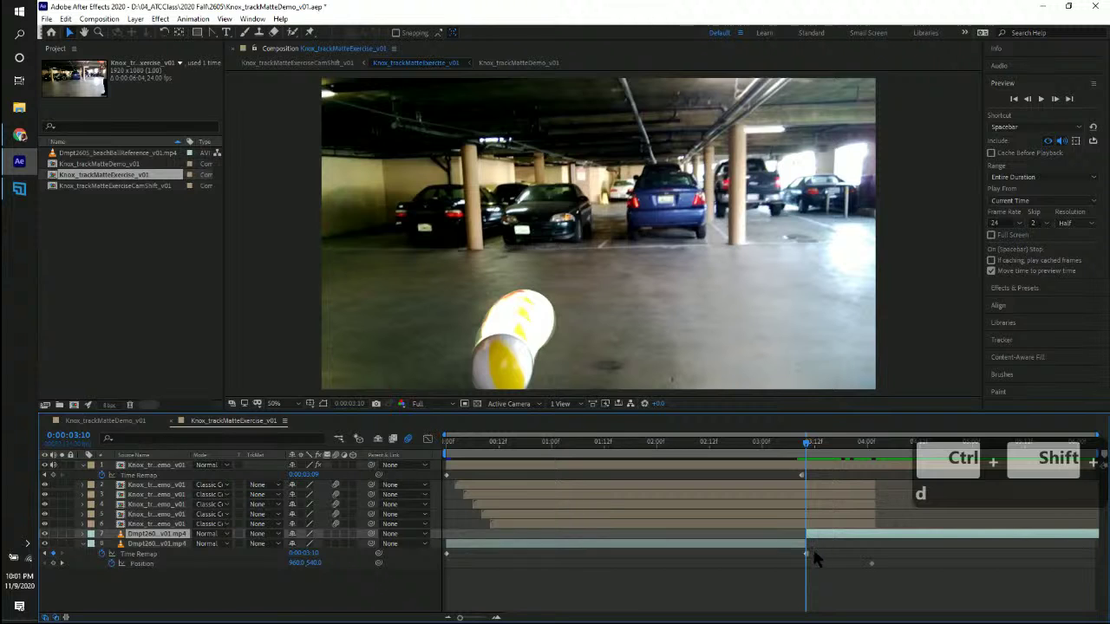
left_click(817, 536)
key("Delete")
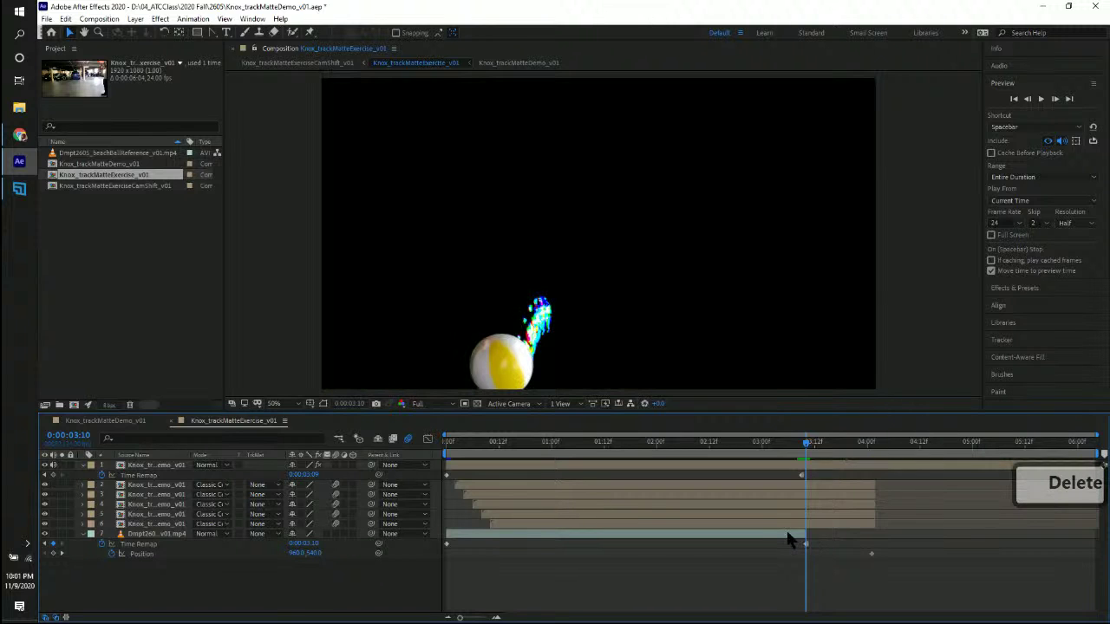
- Apply Freeze On Last Frame to the shortened garage footage layer and scrub back to 0:00:03:05 to check it with the top ball
left_click(792, 537)
right_click(792, 537)
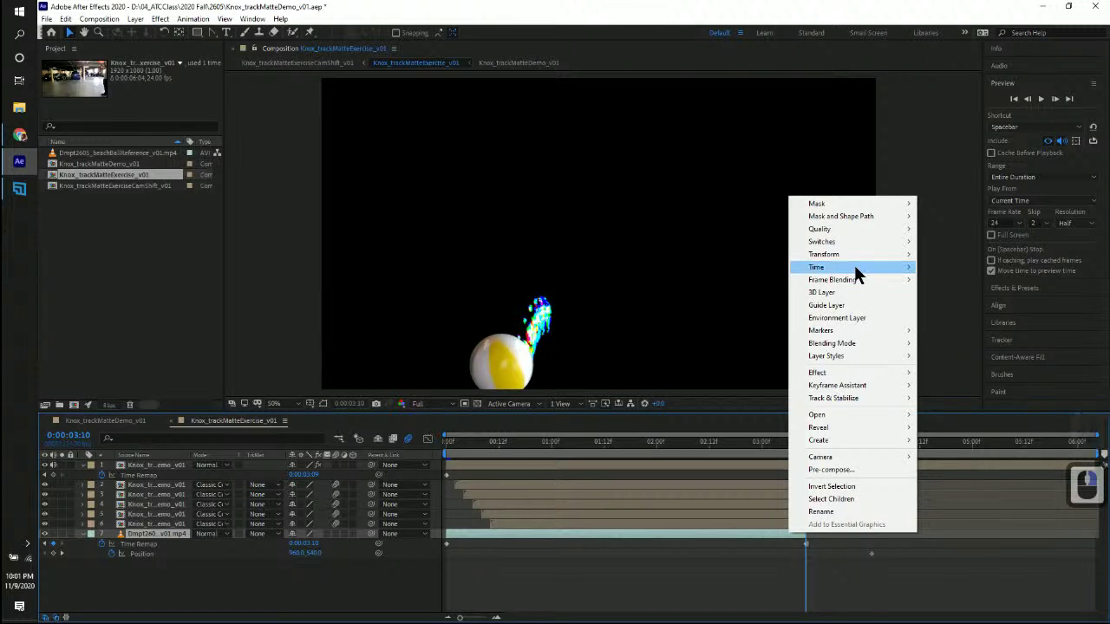
mouse_move(854, 265)
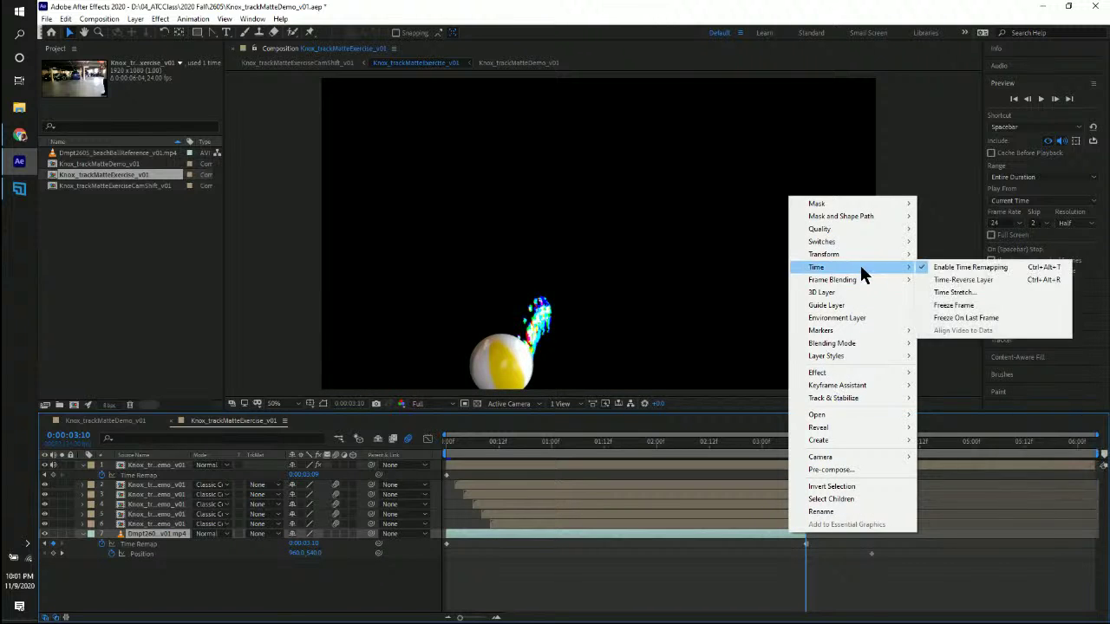
left_click(987, 317)
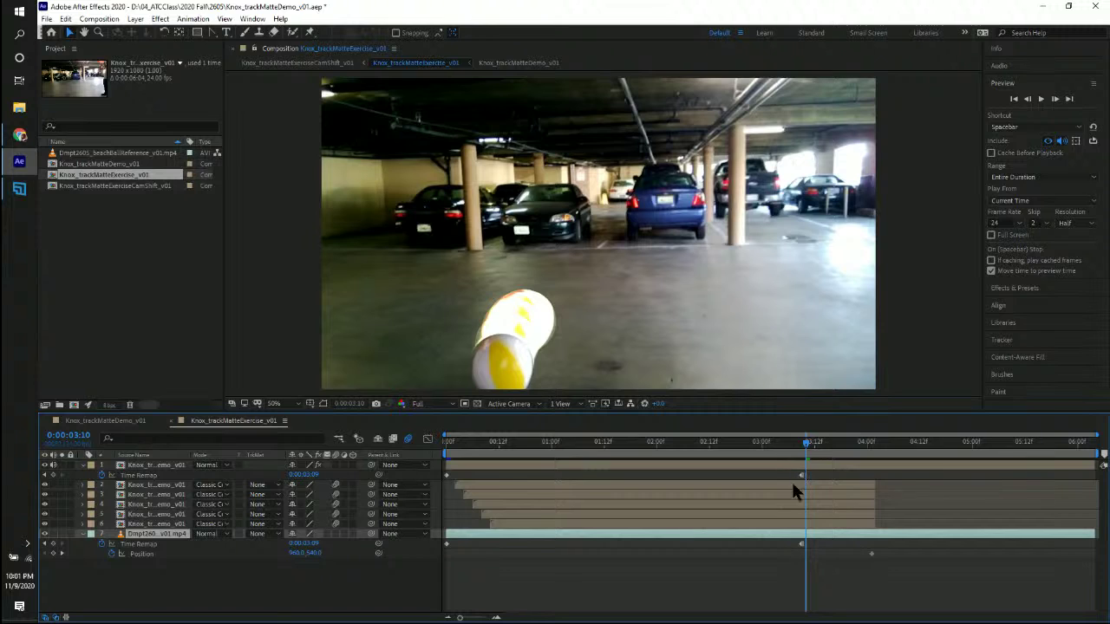
left_click(774, 537)
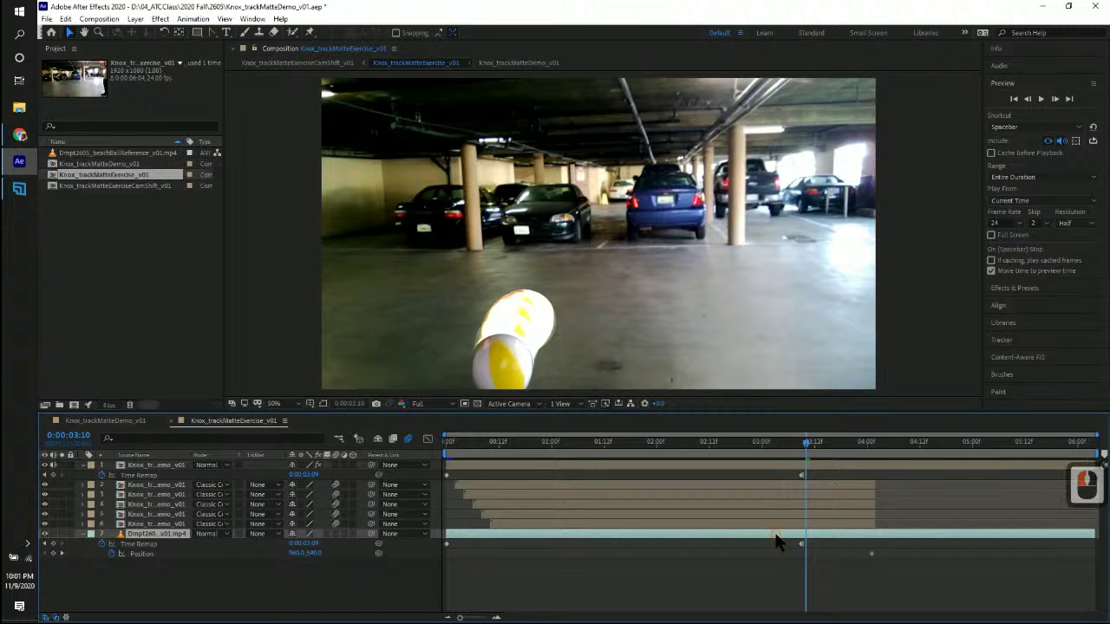
left_click(756, 466)
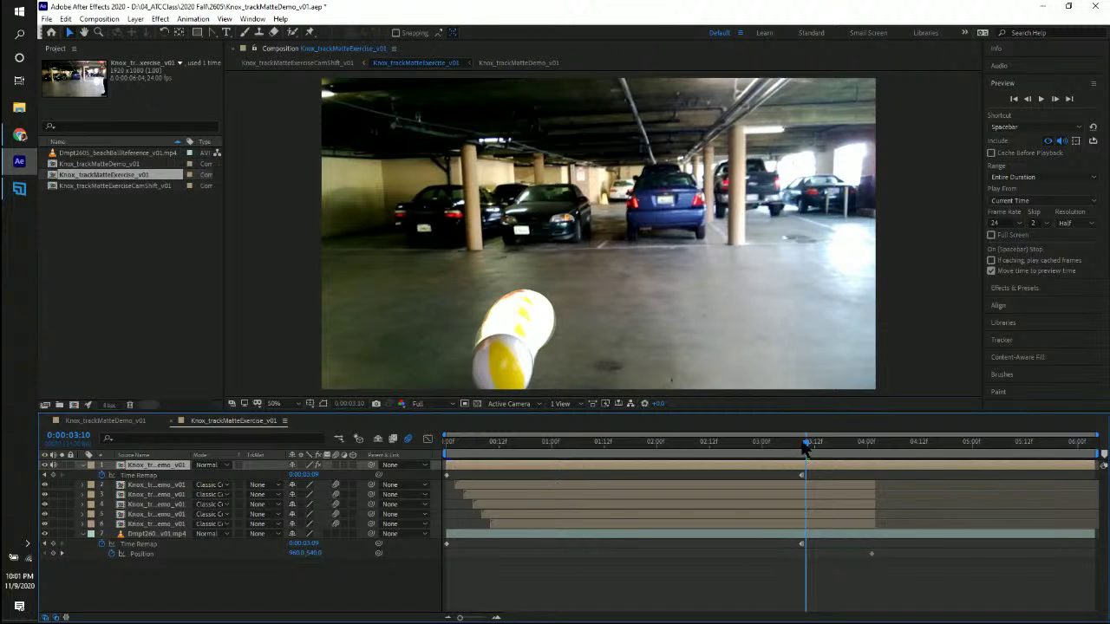
mouse_move(805, 443)
left_mouse_down()
mouse_move(776, 446)
mouse_move(865, 441)
mouse_move(785, 442)
left_mouse_up()
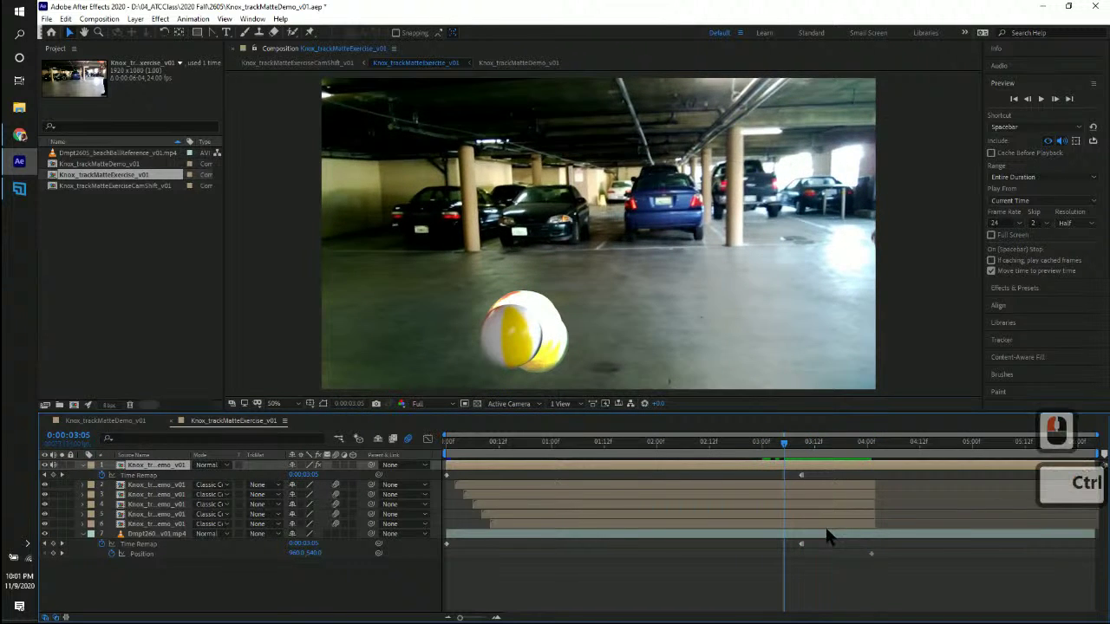
- Undo the recent split, delete and freeze edits on the garage footage and top ball layers
key("ctrl+z")
key("ctrl+z")
key("ctrl+z")
key("ctrl+z")
key("ctrl+z")
key("ctrl+z")
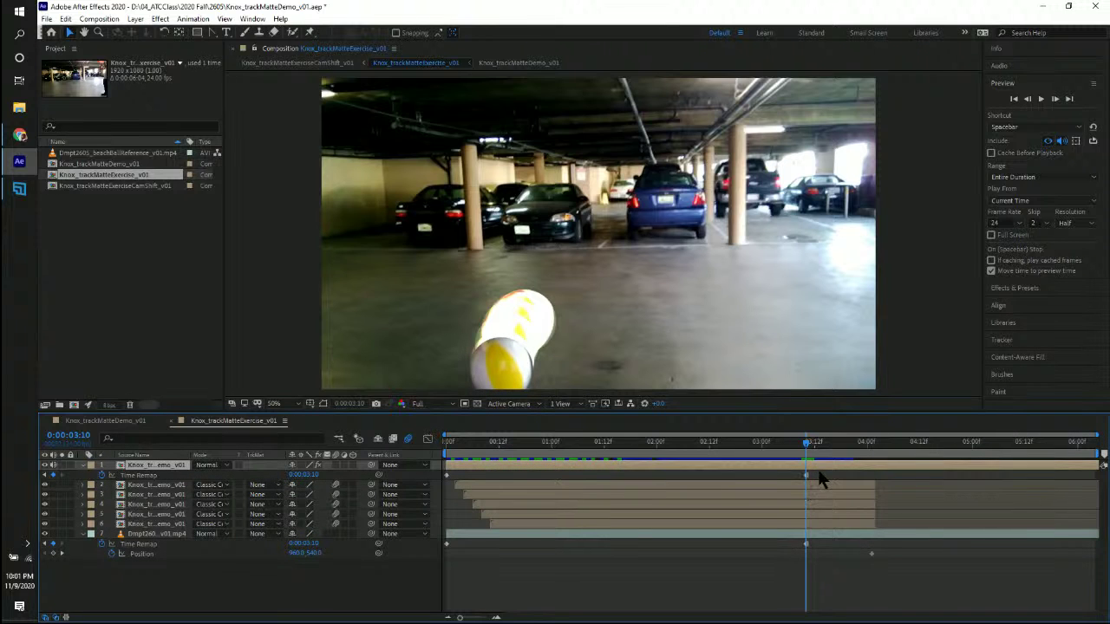
- Scrub back to 0:00:01:11 and select each ball trail layer in turn, ending on the garage footage layer
left_click_drag(790, 442, 600, 444)
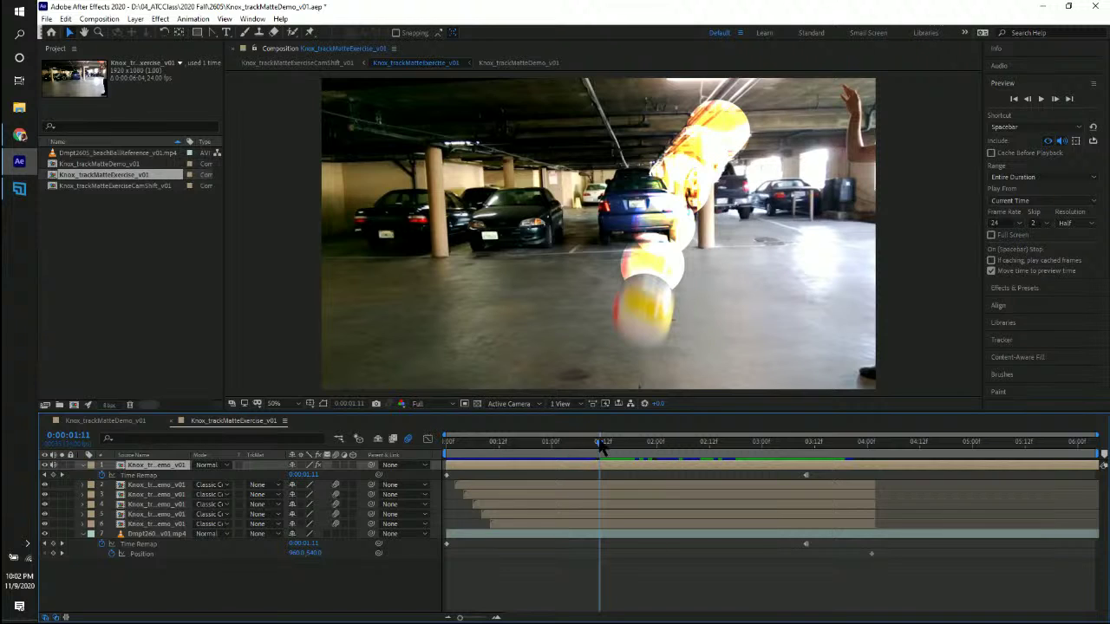
left_click(298, 551)
left_click(173, 486)
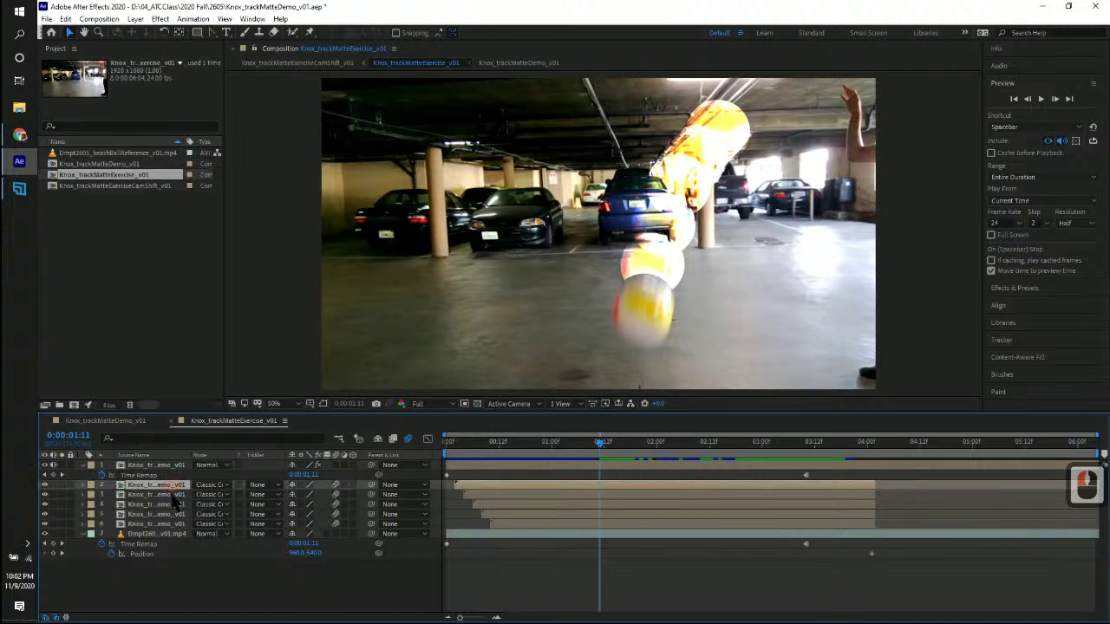
left_click(171, 495)
left_click(167, 505)
left_click(165, 515)
left_click(167, 525)
left_click(169, 534)
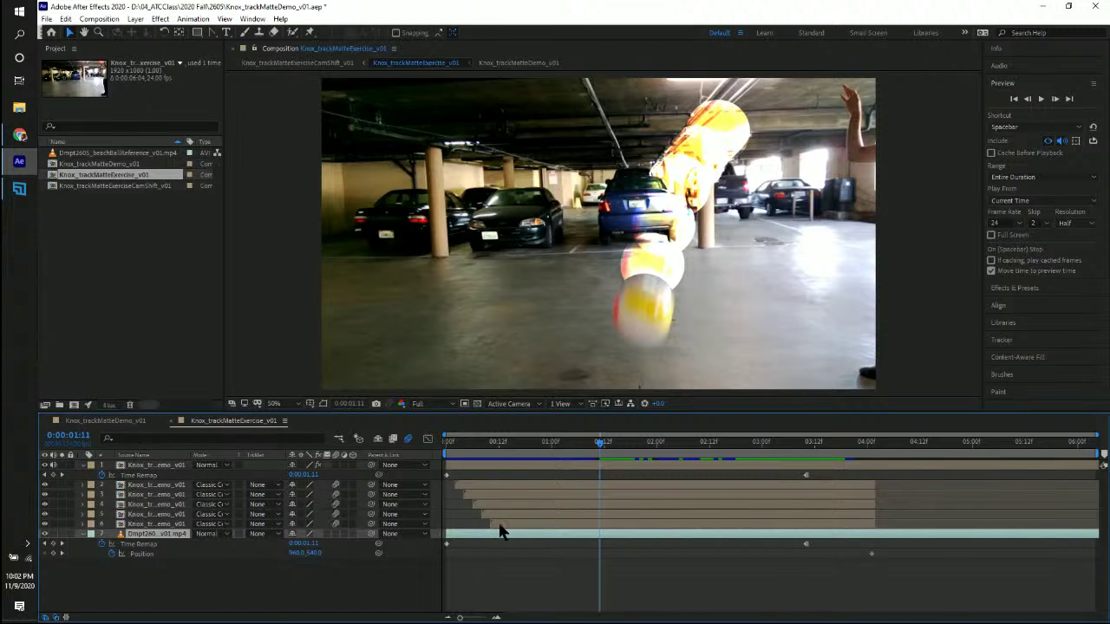
- Collapse the top ball layer's properties, widen the Project panel, and move the current time to 0:00:01:04
left_click(83, 466)
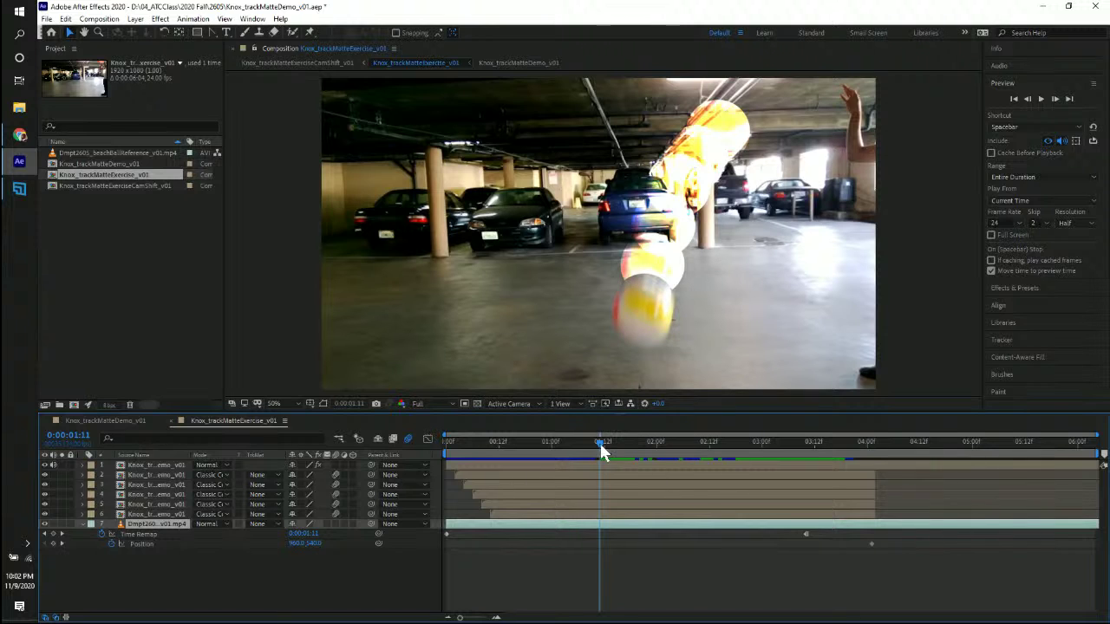
left_click_drag(599, 440, 568, 440)
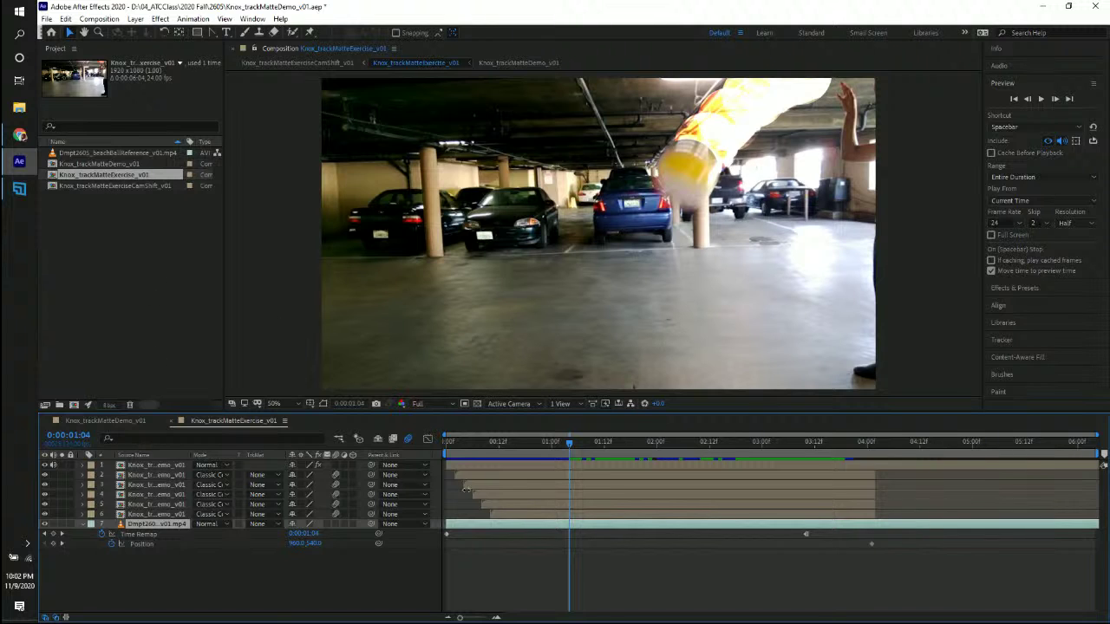
left_click_drag(226, 253, 313, 213)
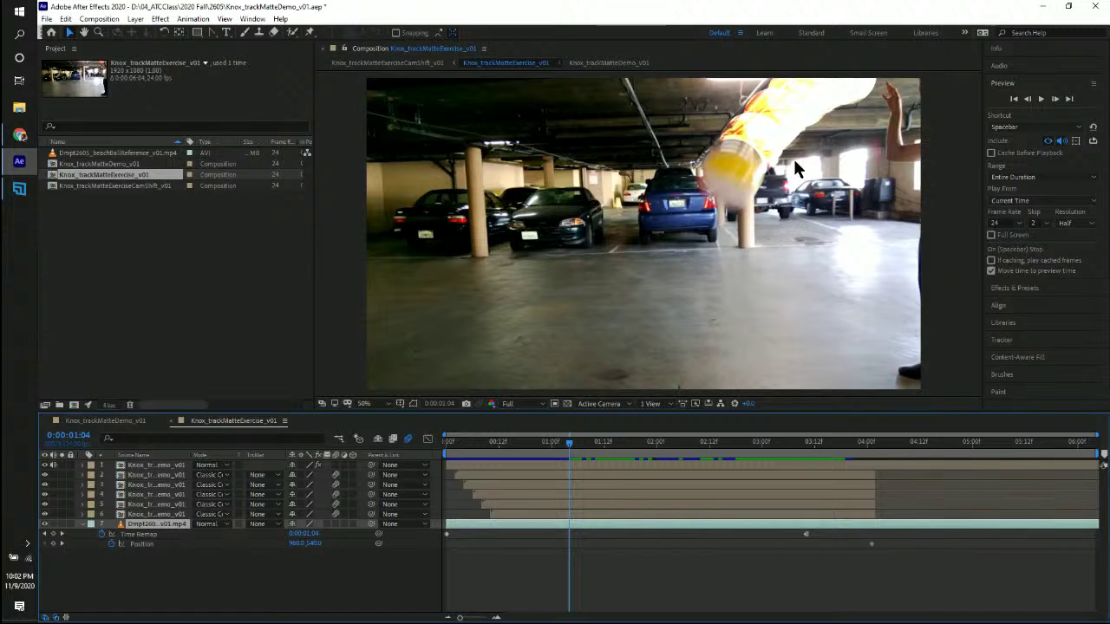
left_click(466, 488)
mouse_move(567, 452)
left_mouse_down()
mouse_move(445, 459)
mouse_move(569, 452)
left_mouse_up()
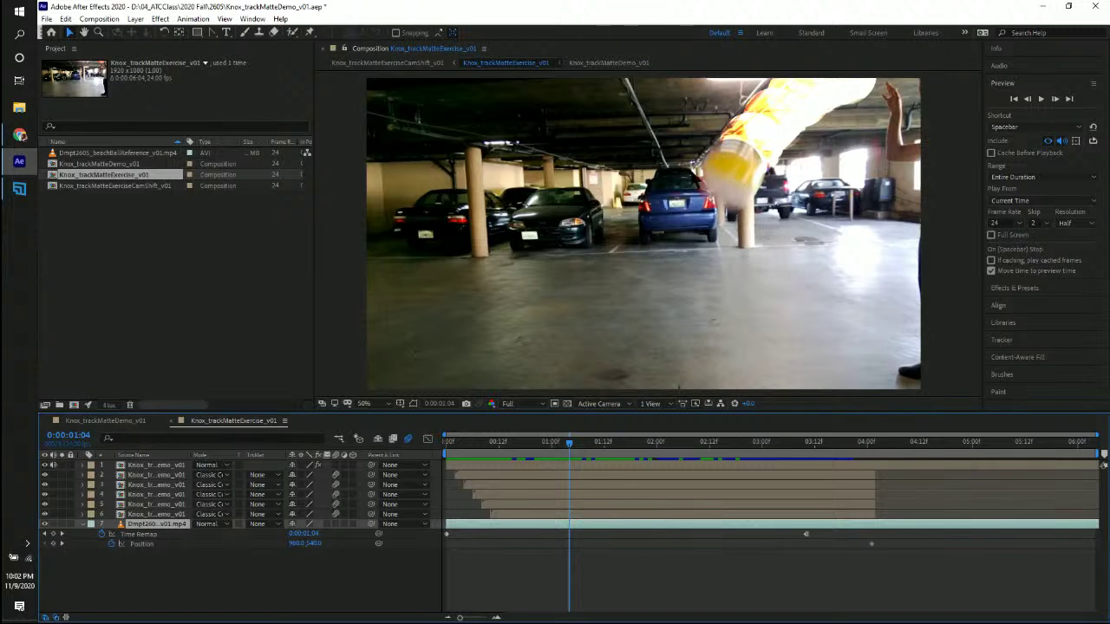
- Scrub from 0:00:01:04 through 0:00:03:18 to 0:00:04:22 to review the ball trail collapsing into the frozen frame
left_click(570, 446)
left_click_drag(569, 445, 840, 444)
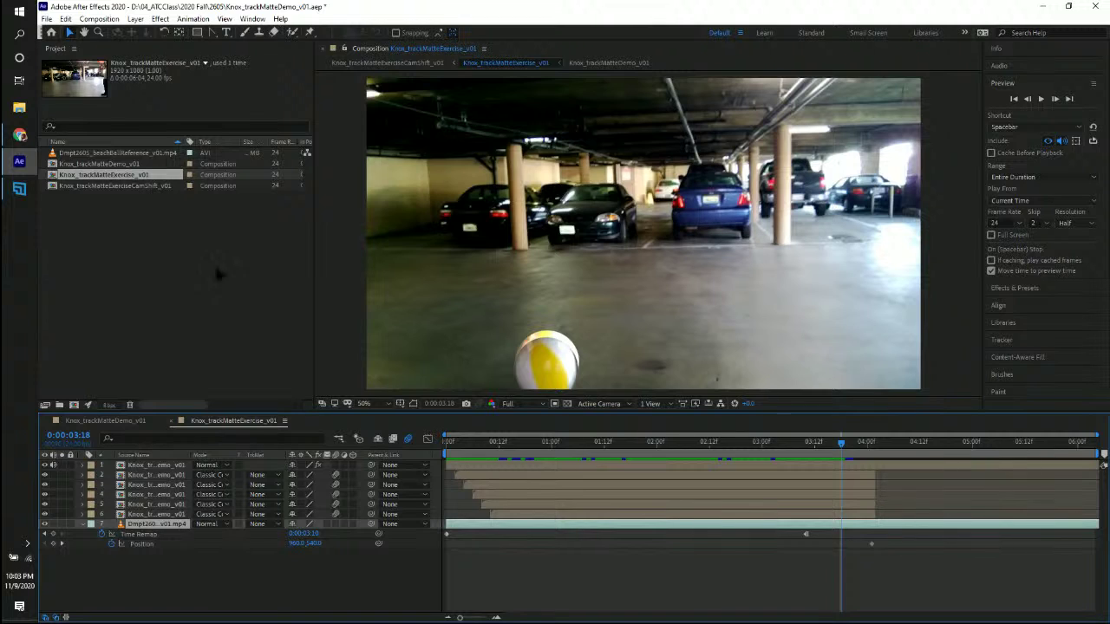
left_click_drag(845, 449, 963, 451)
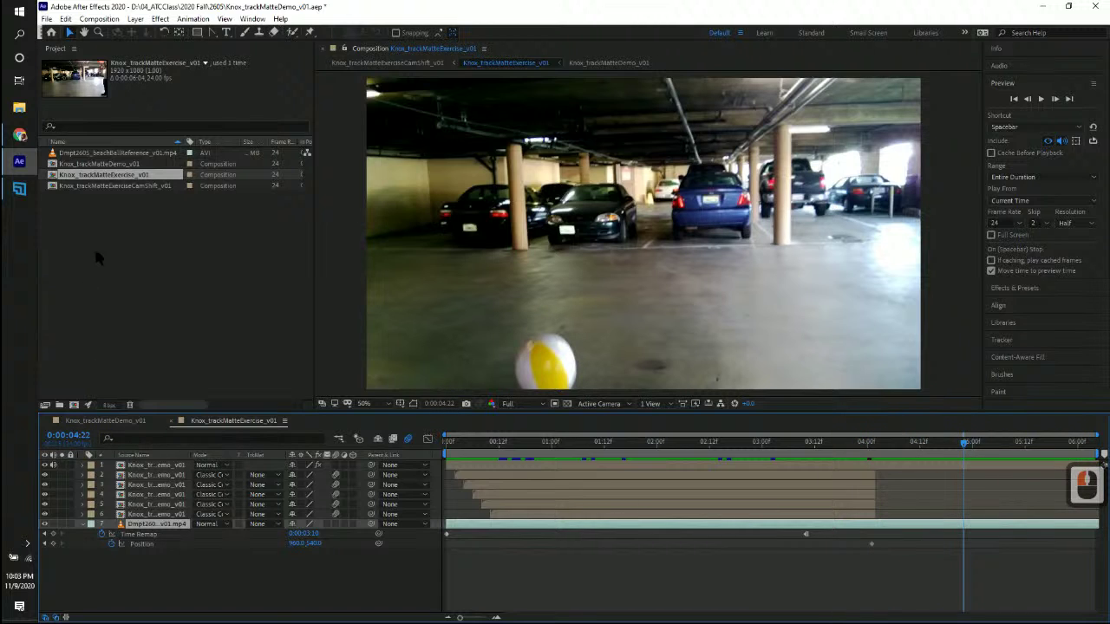
- Open the trackMatteExerciseCamShift_v01 composition from the project items
left_click(147, 189)
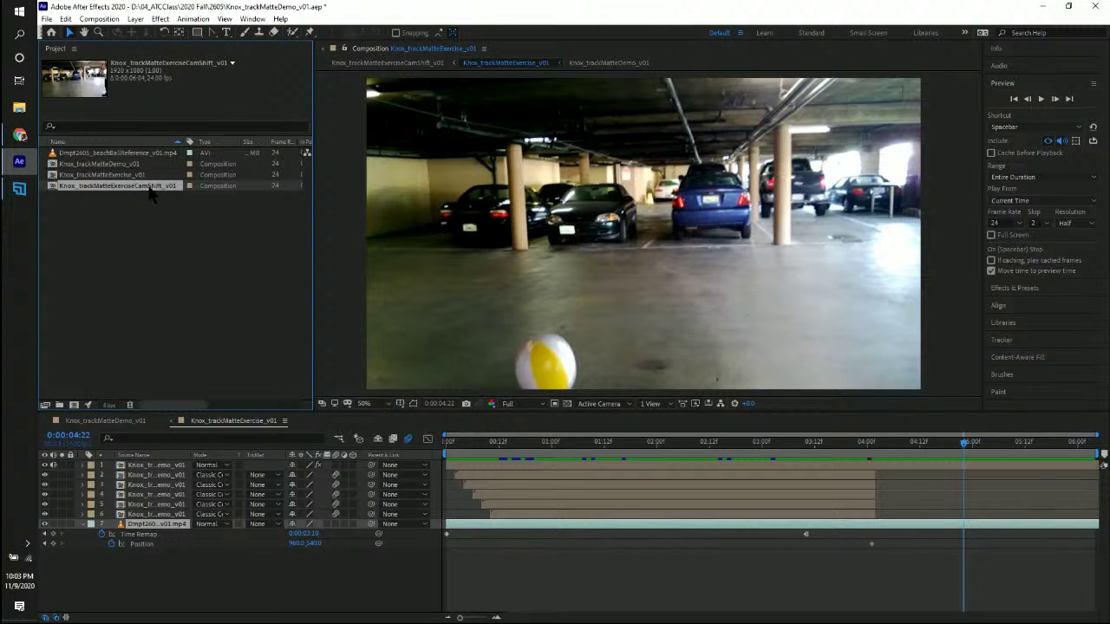
double_click(149, 188)
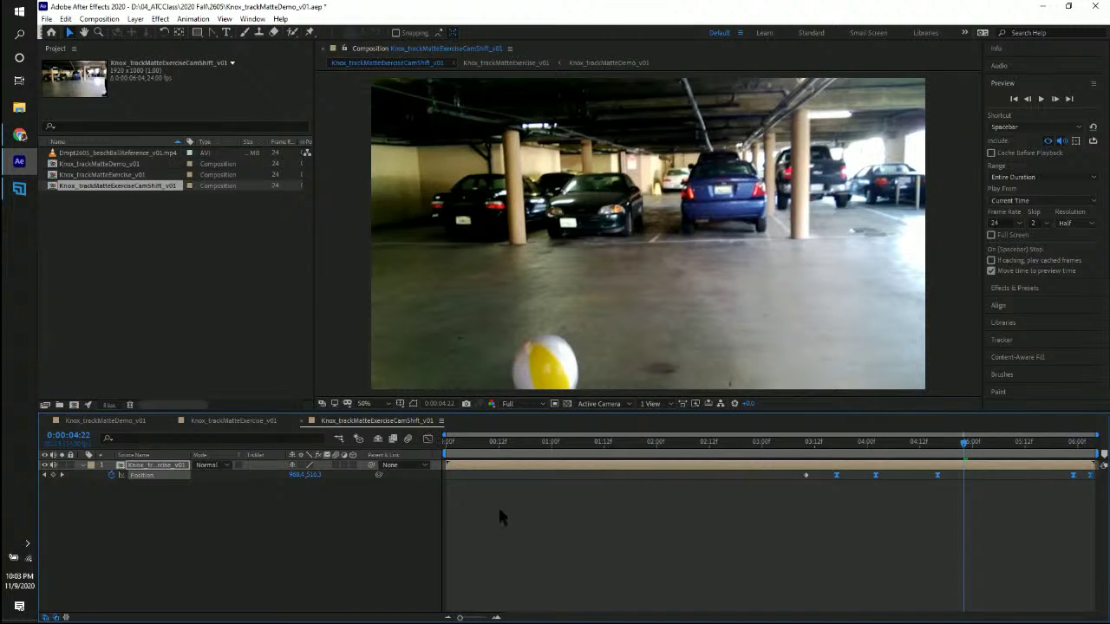
left_click(119, 175)
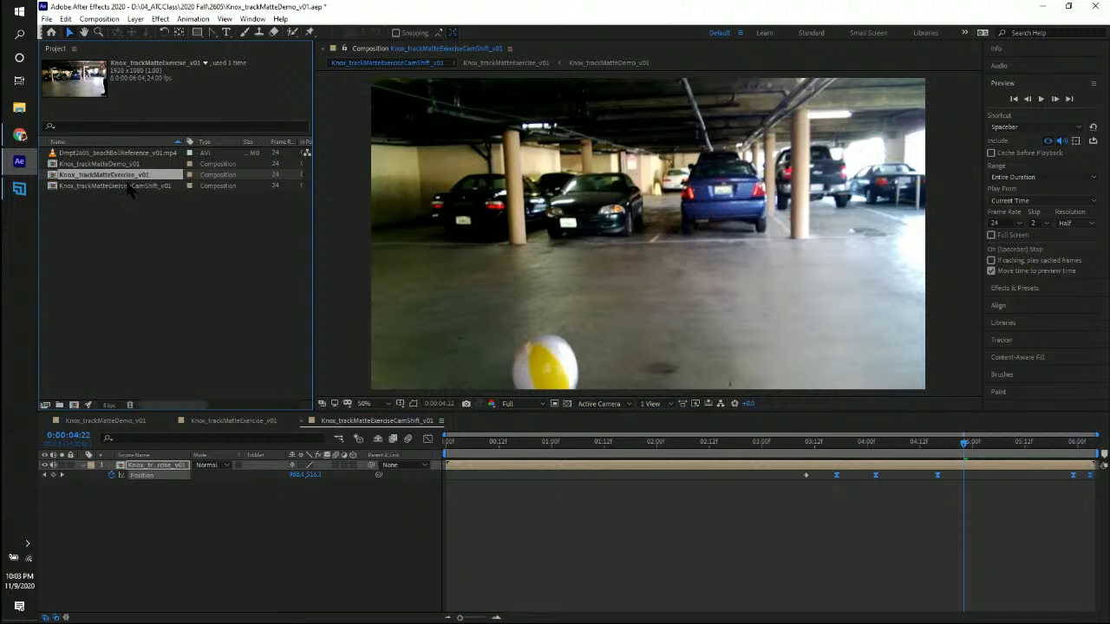
left_click(128, 185)
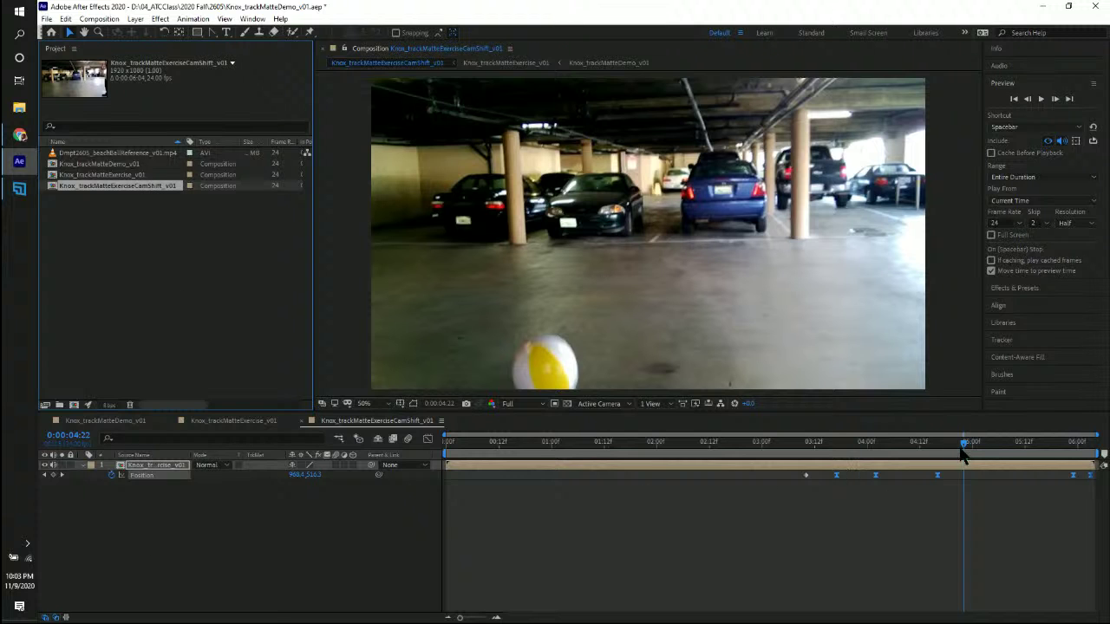
- Scrub back through 0:00:03:10 to the start of the camera shift composition and preview its playback
left_click_drag(961, 449, 806, 446)
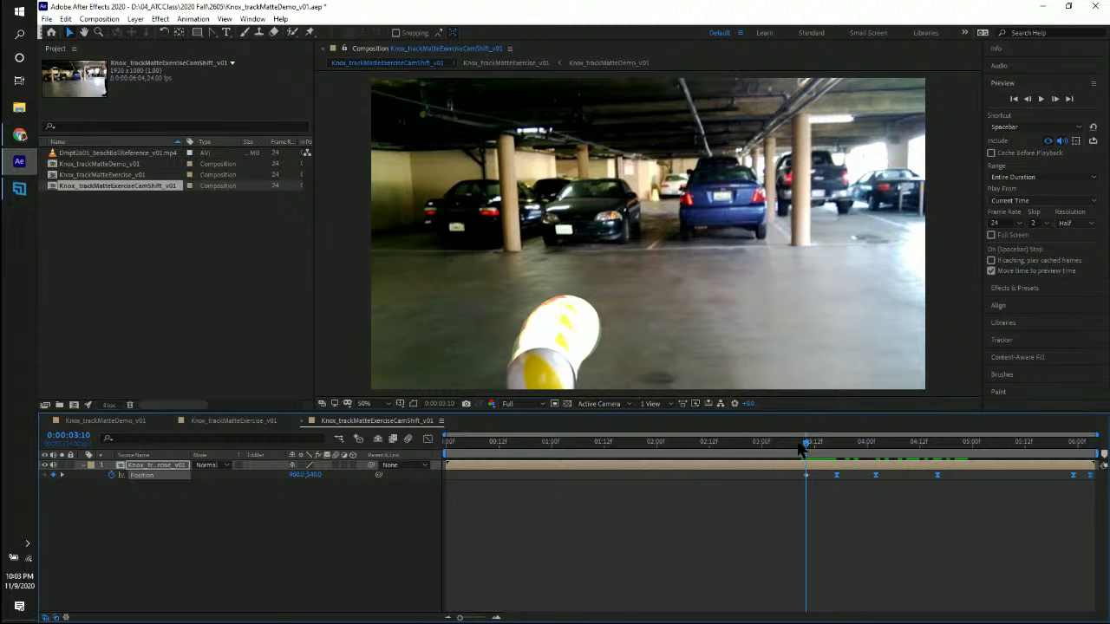
left_click_drag(804, 441, 379, 454)
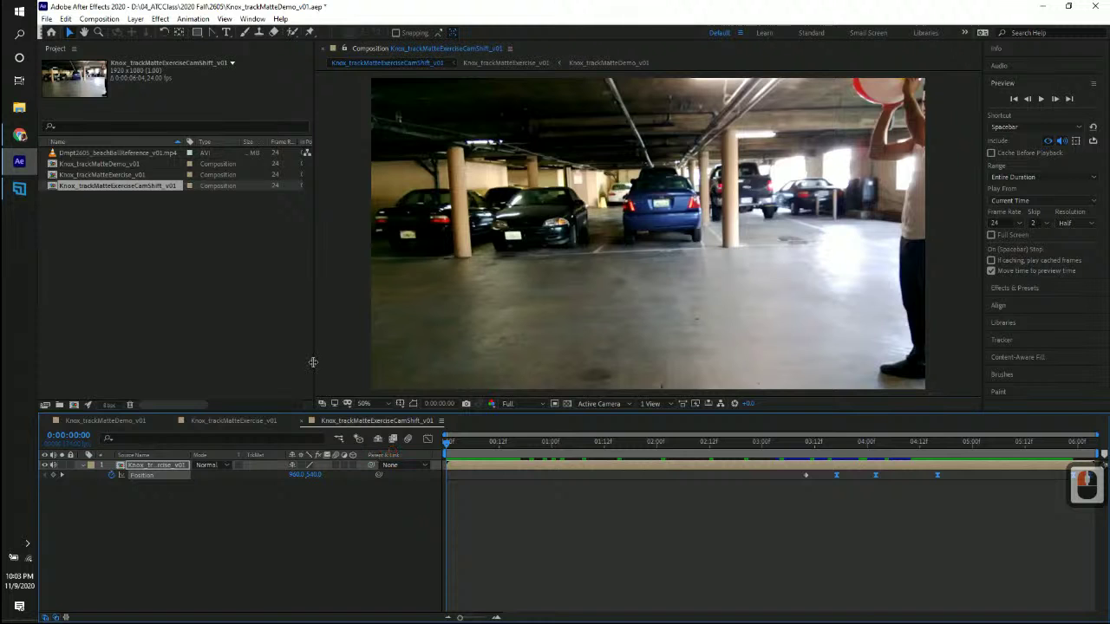
left_click_drag(313, 363, 315, 344)
key("space")
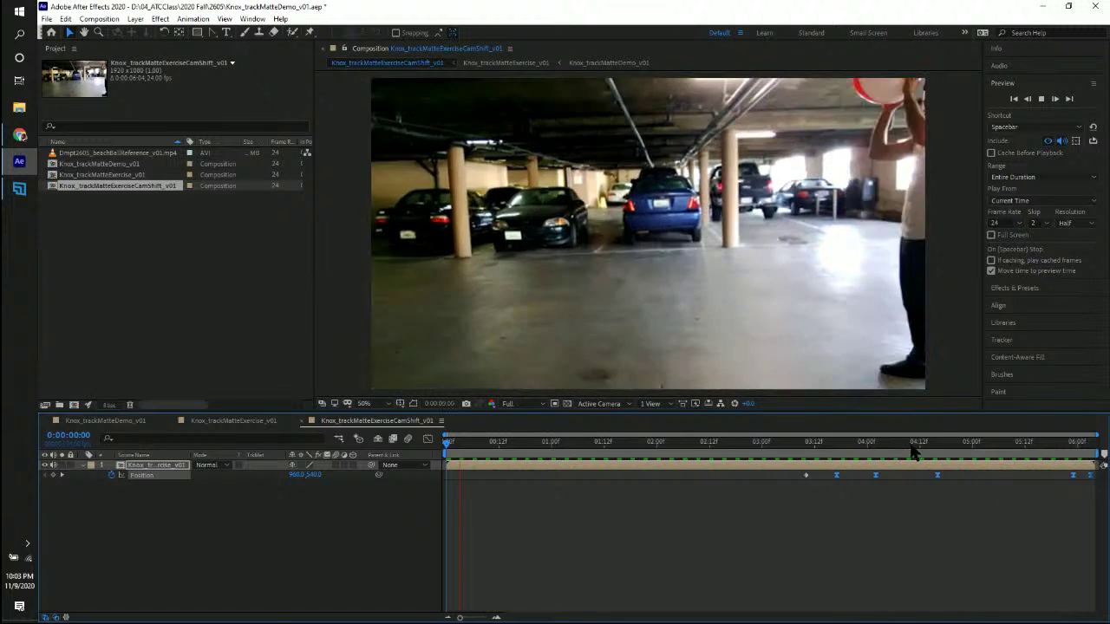
left_click(1084, 486)
key("space")
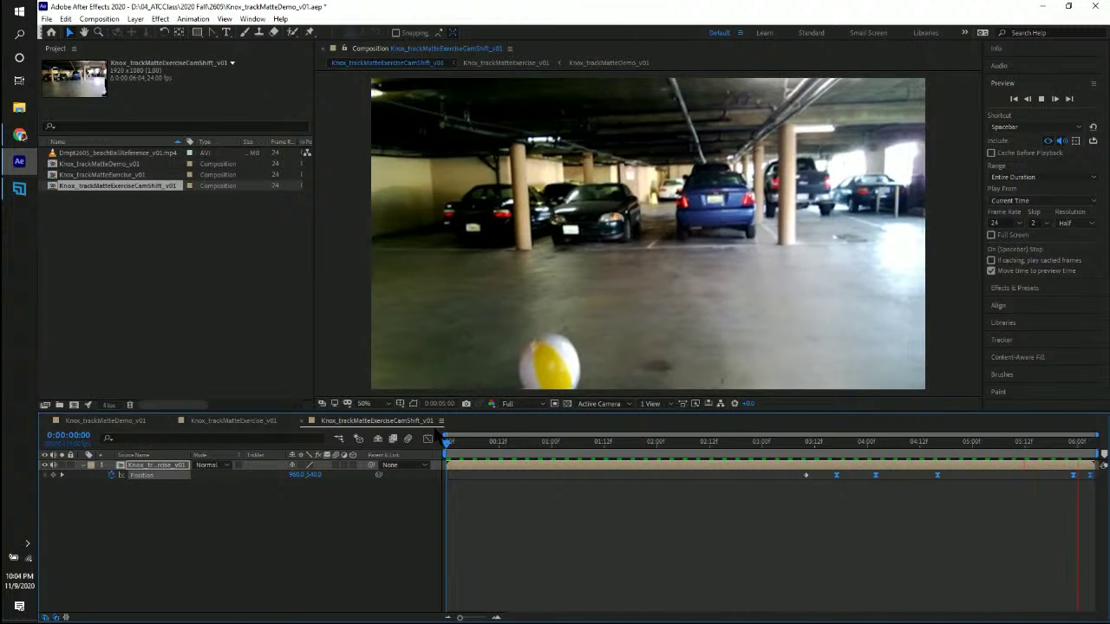
key("space")
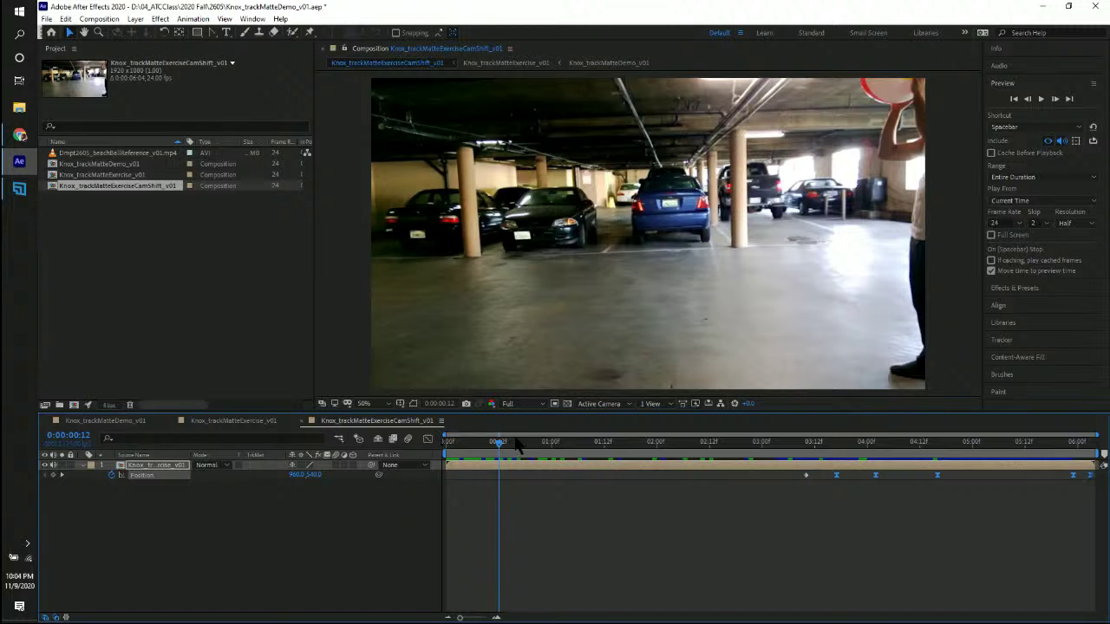
- Scrub from 0:00:03:06 to 0:00:06:03 to examine the camera shift created by the nested layer's Position keyframes
left_click_drag(501, 456, 787, 455)
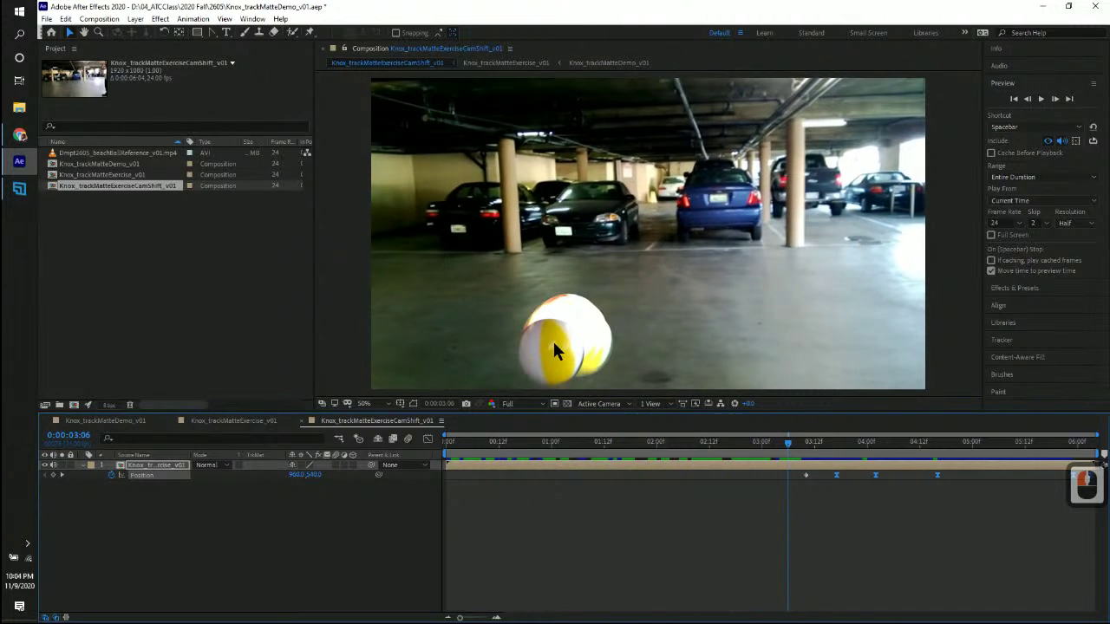
left_click(790, 443)
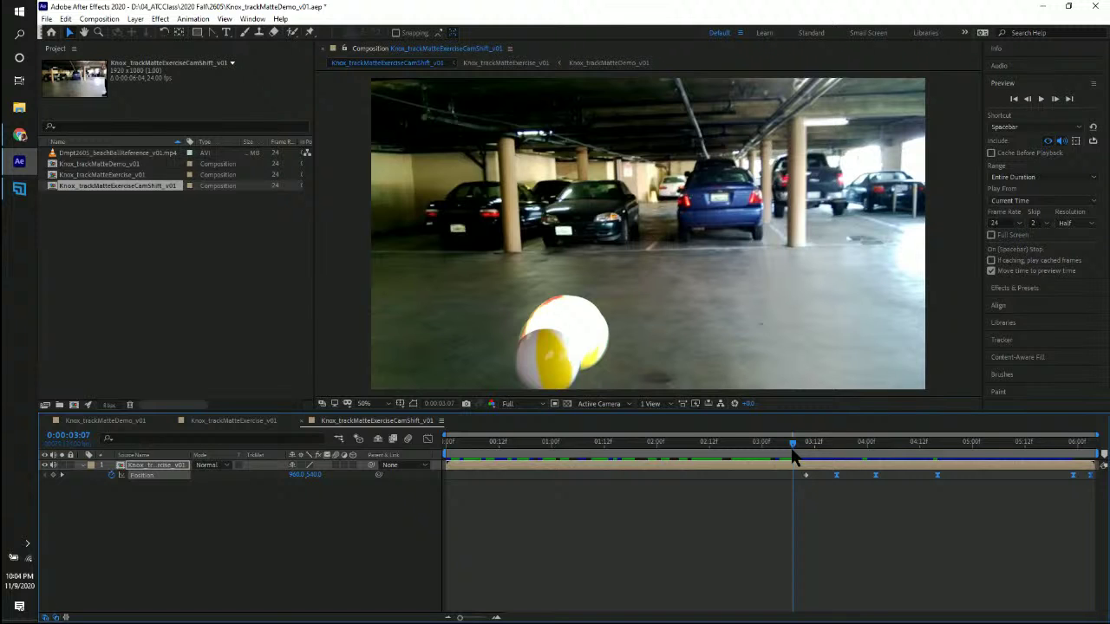
left_click_drag(793, 446, 1073, 456)
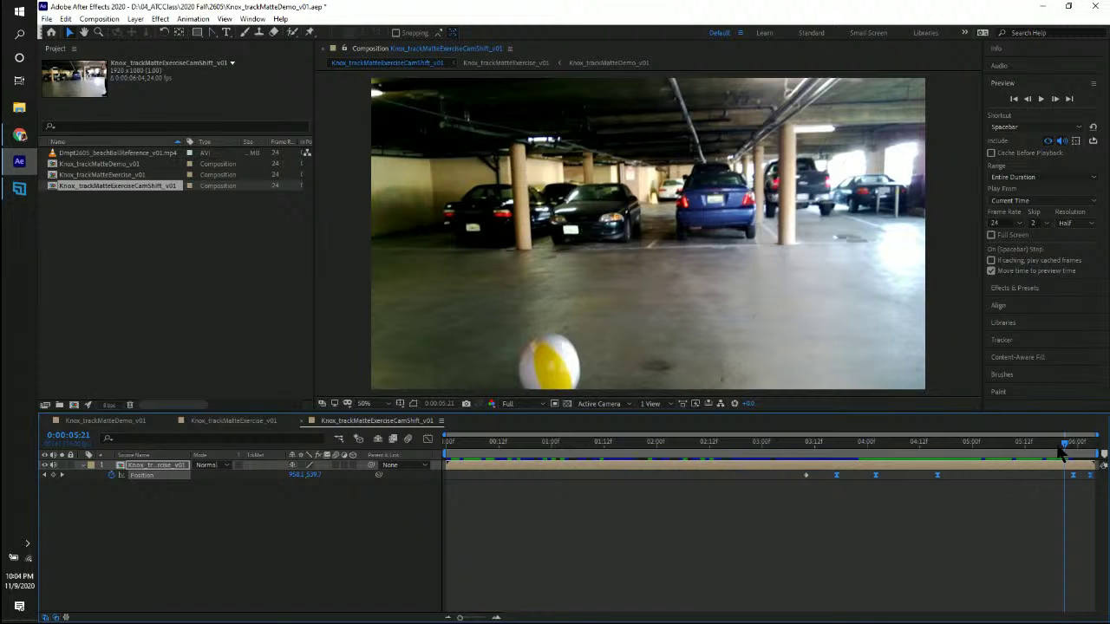
left_click_drag(1068, 448, 1091, 446)
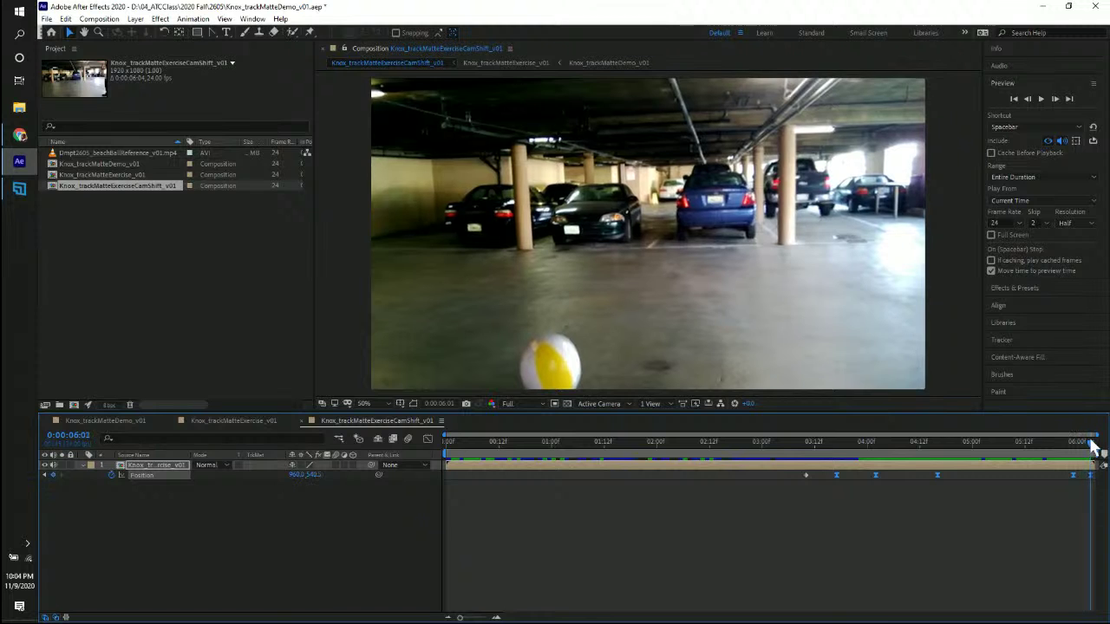
key("alt+shift+p")
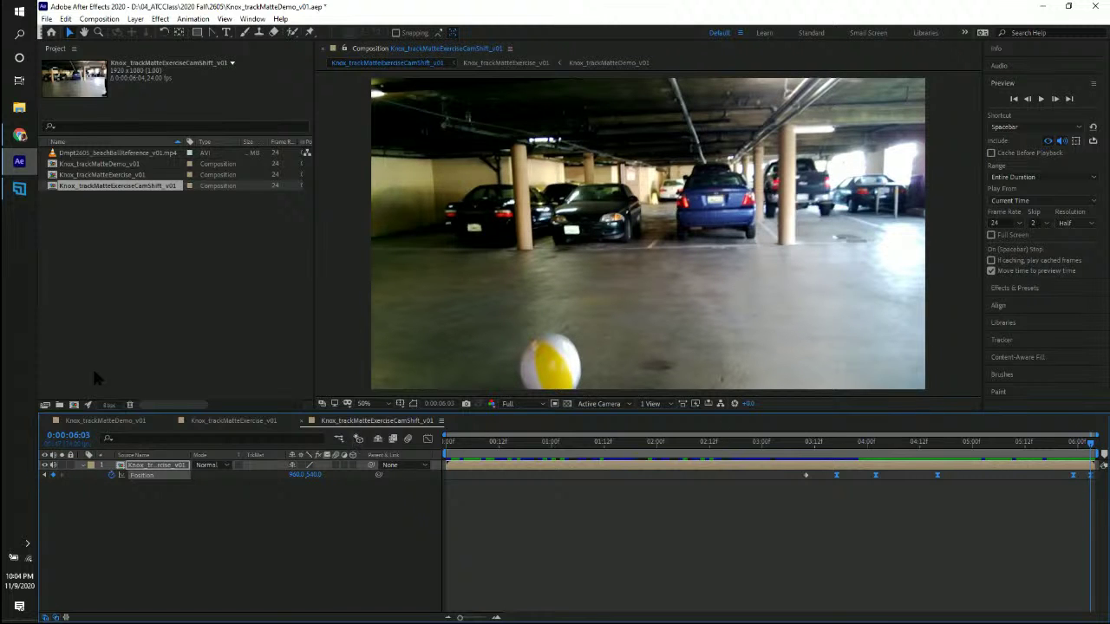